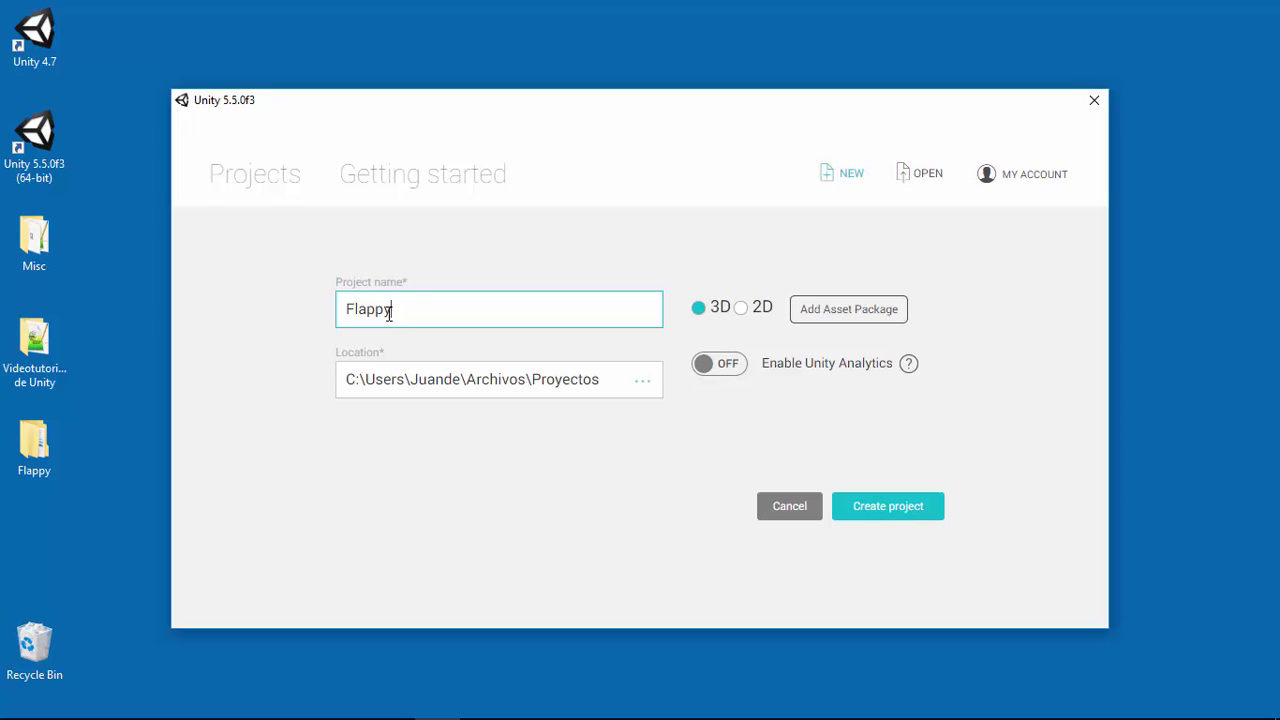
- Create the Flappy project as a 2D project and switch the editor to the Tall layout
left_click(745, 311)
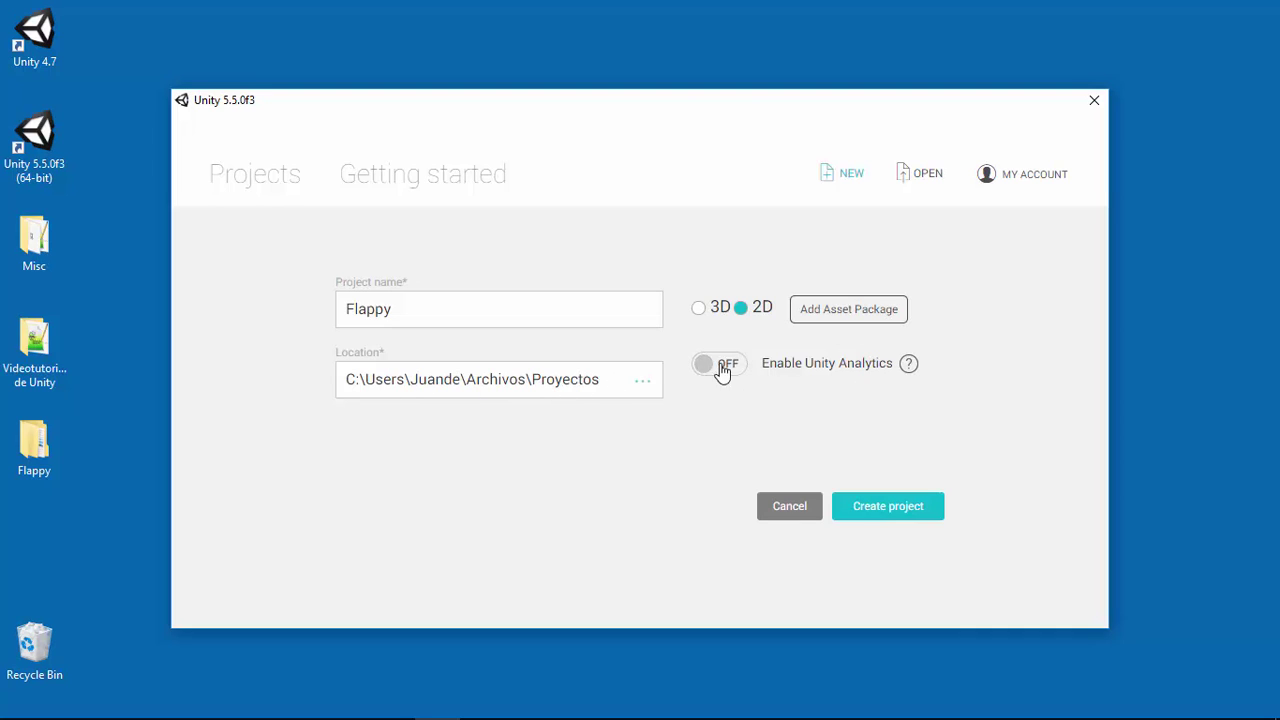
left_click(880, 517)
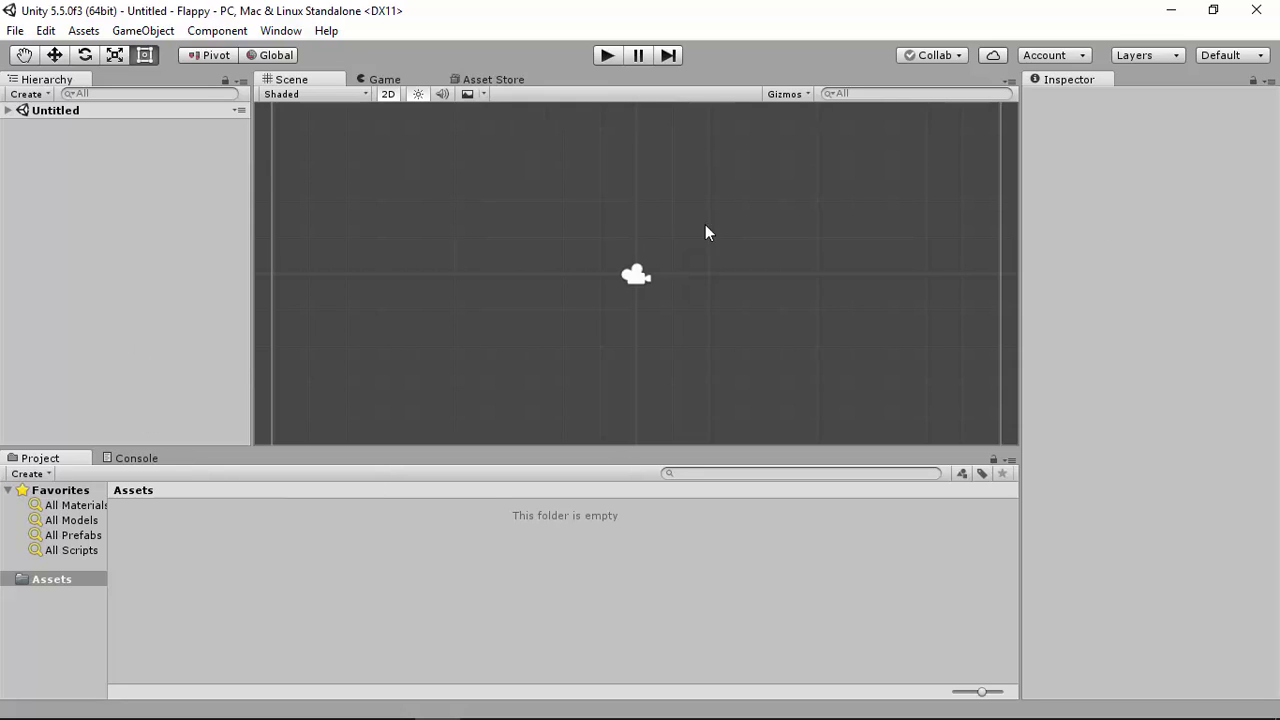
left_click(1213, 56)
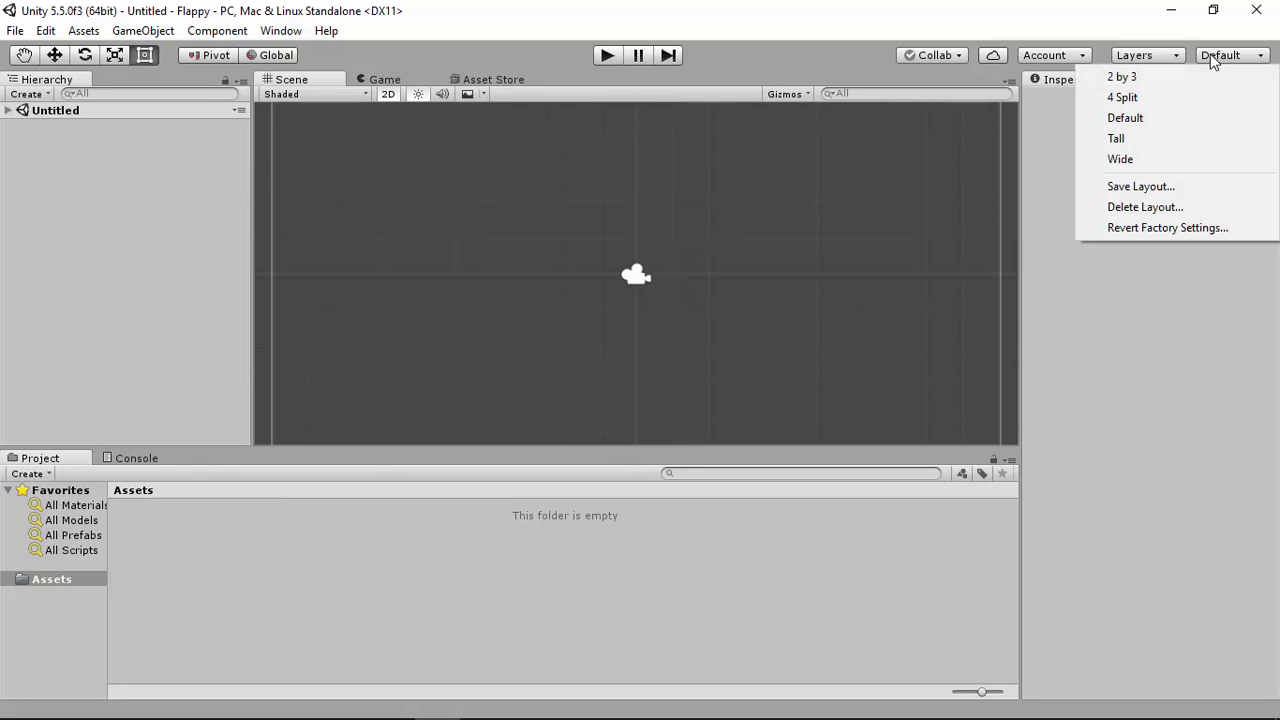
left_click(1116, 140)
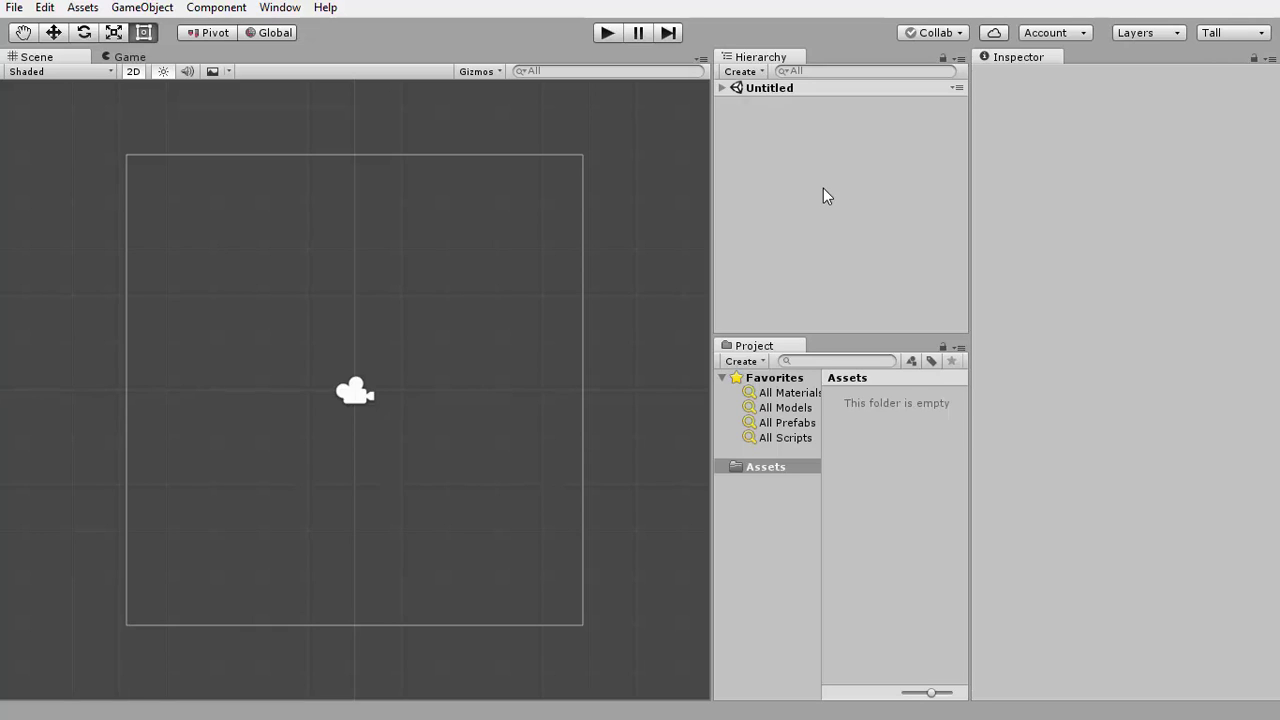
- Import the Fonts and Sprites folders from FlappyBirdStyleAssets in File Explorer into the project's Assets folder, and open the imported Sprites folder
key("alt+Tab")
key("alt+Tab")
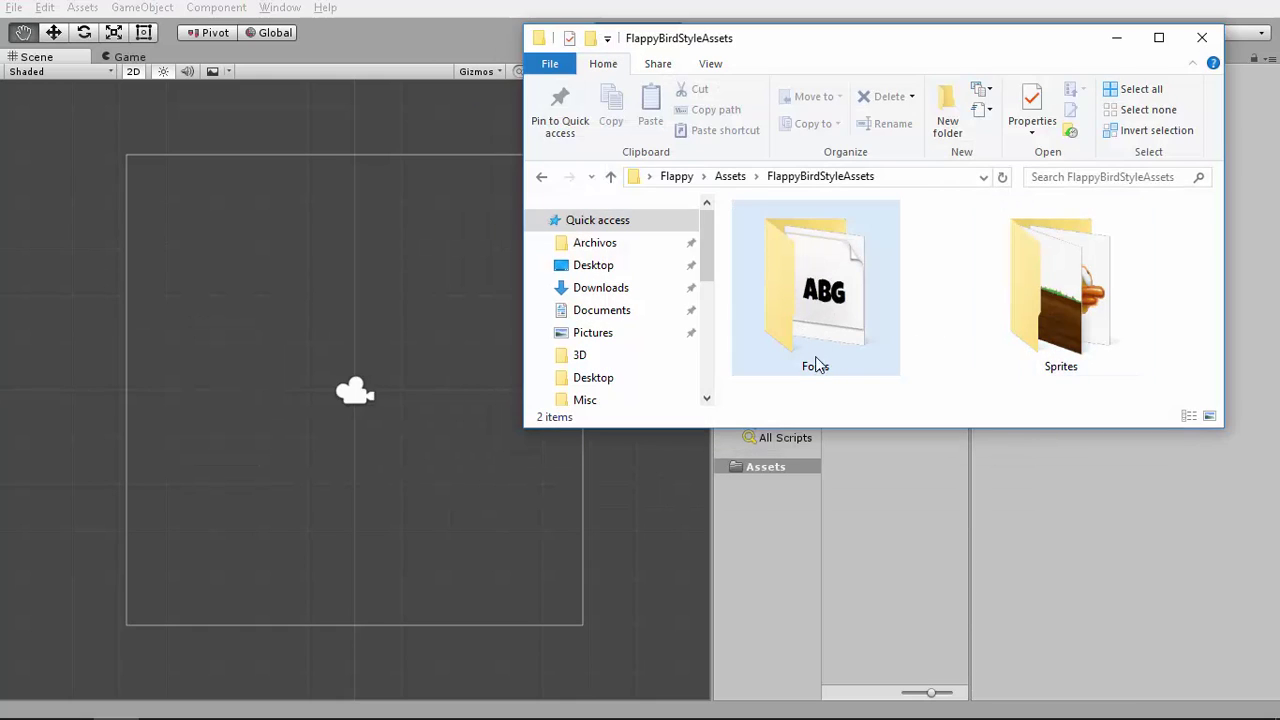
left_click_drag(1160, 270, 756, 467)
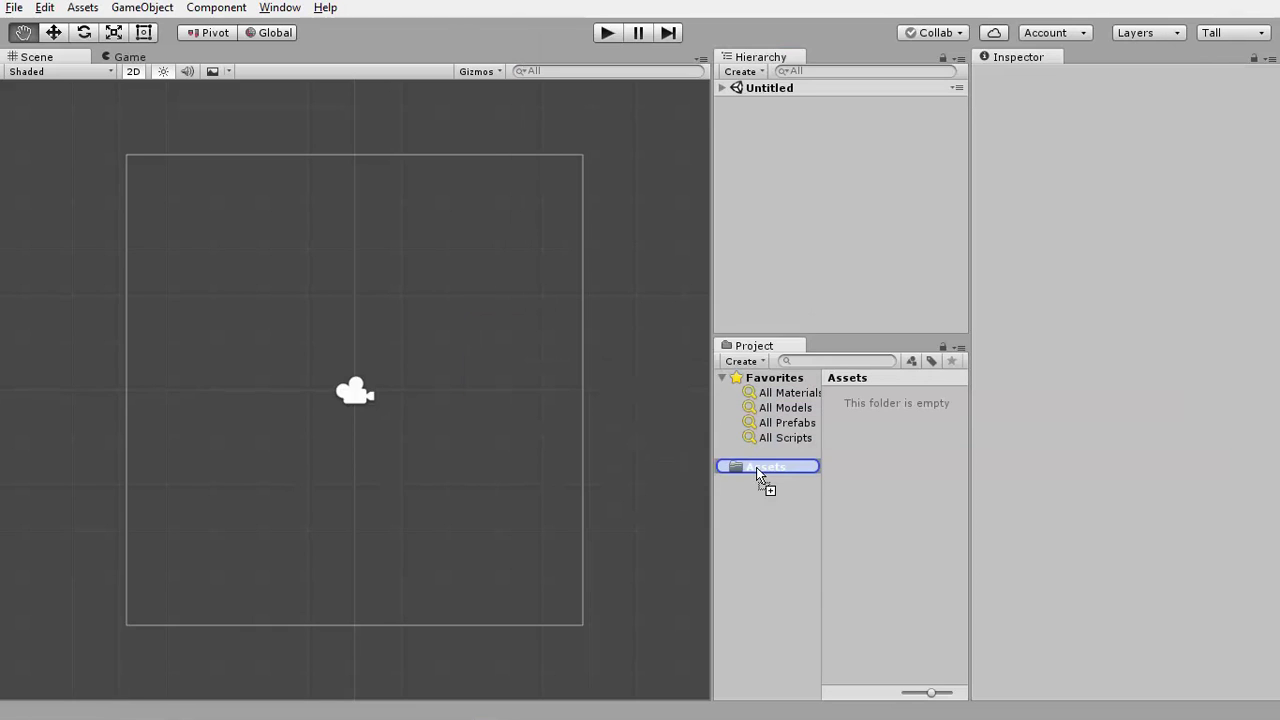
left_click(772, 482)
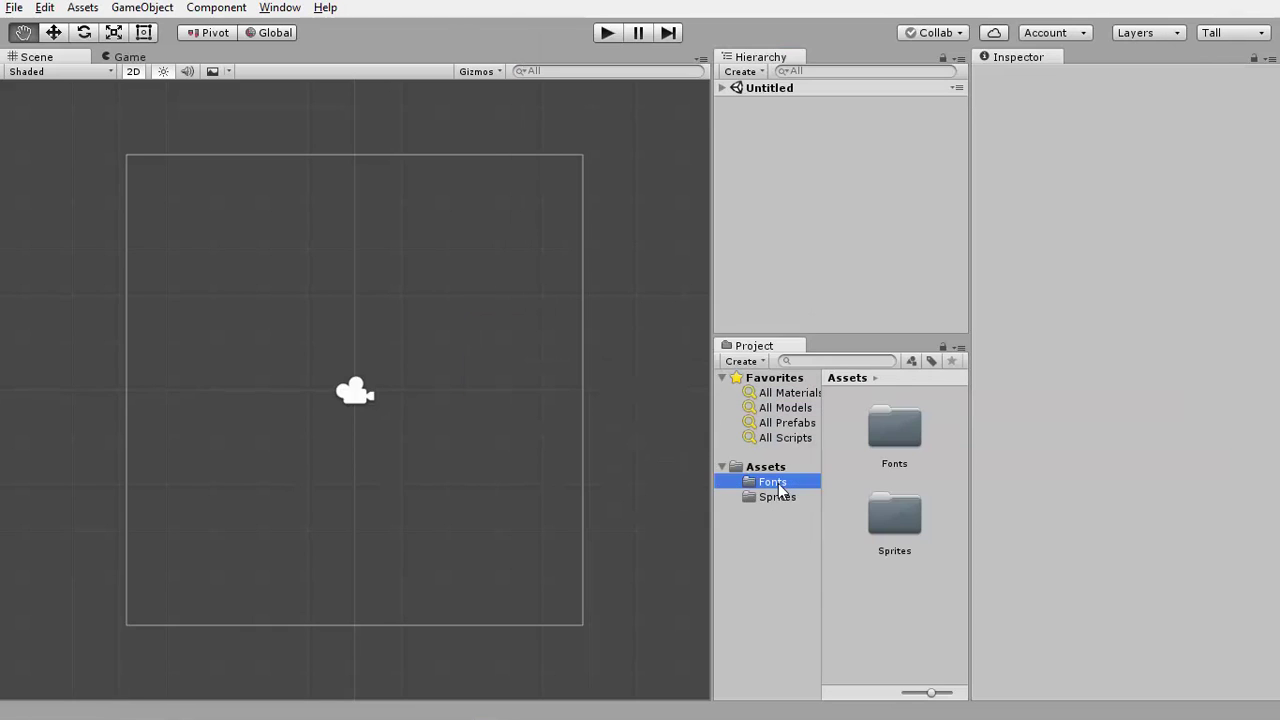
left_click(775, 500)
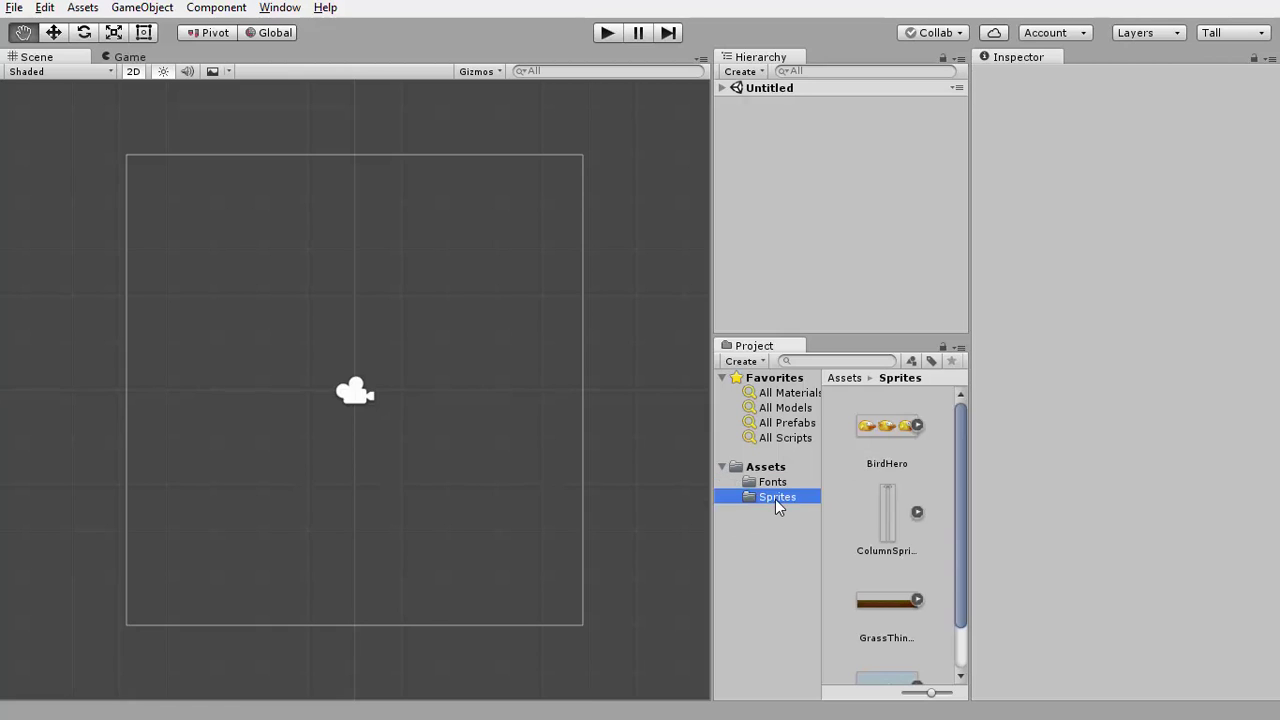
left_click_drag(961, 468, 955, 572)
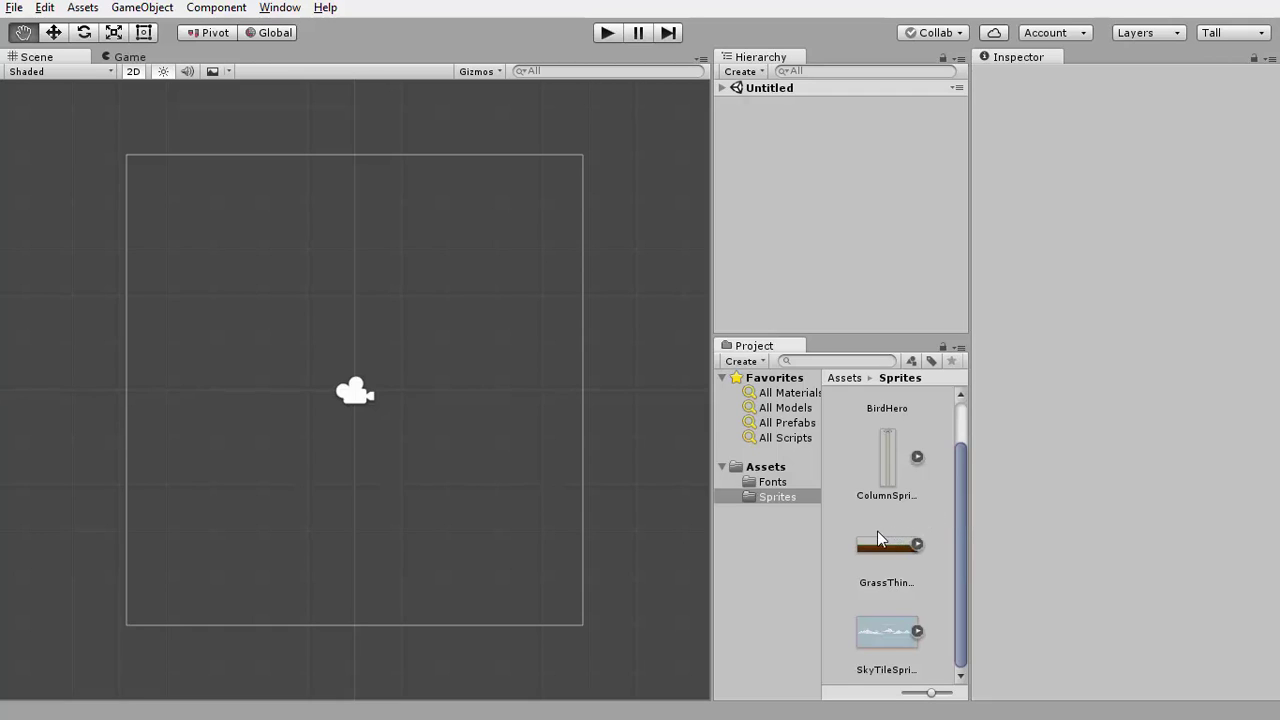
scroll(905, 500, "up", 2)
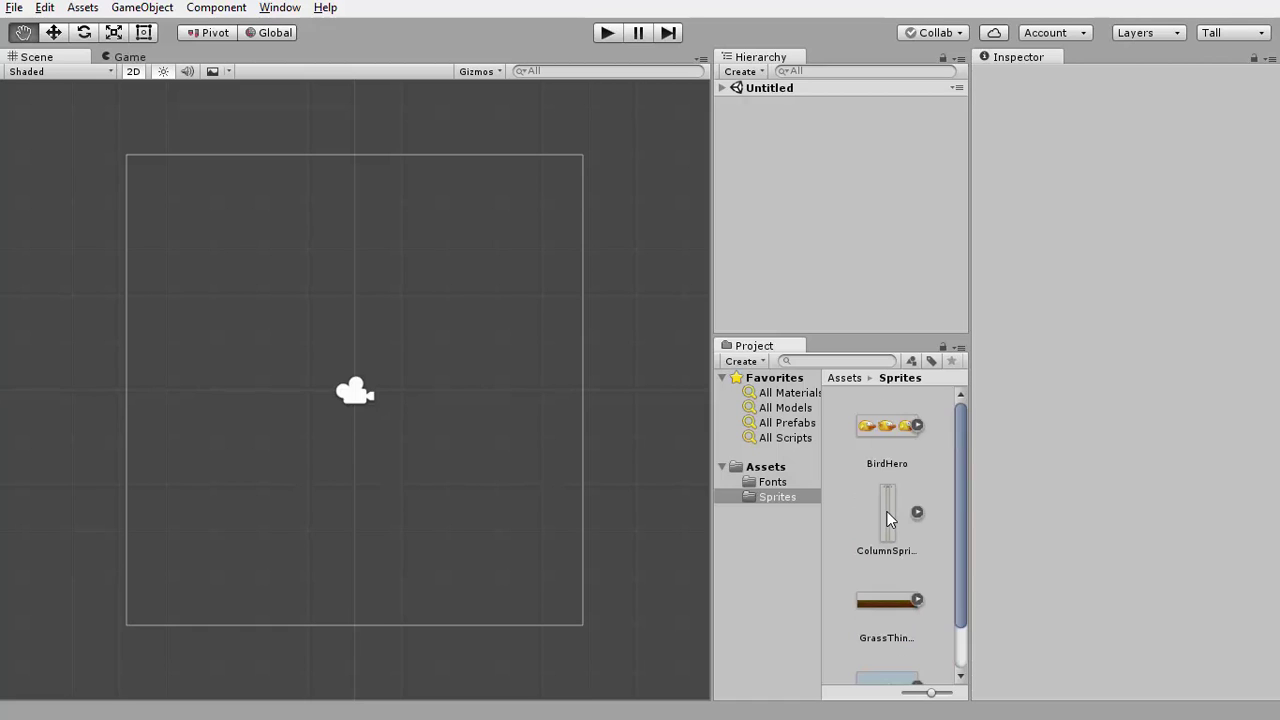
- Set the BirdHero texture's Sprite Mode to Multiple, apply the import settings and open it in the Sprite Editor
left_click(884, 431)
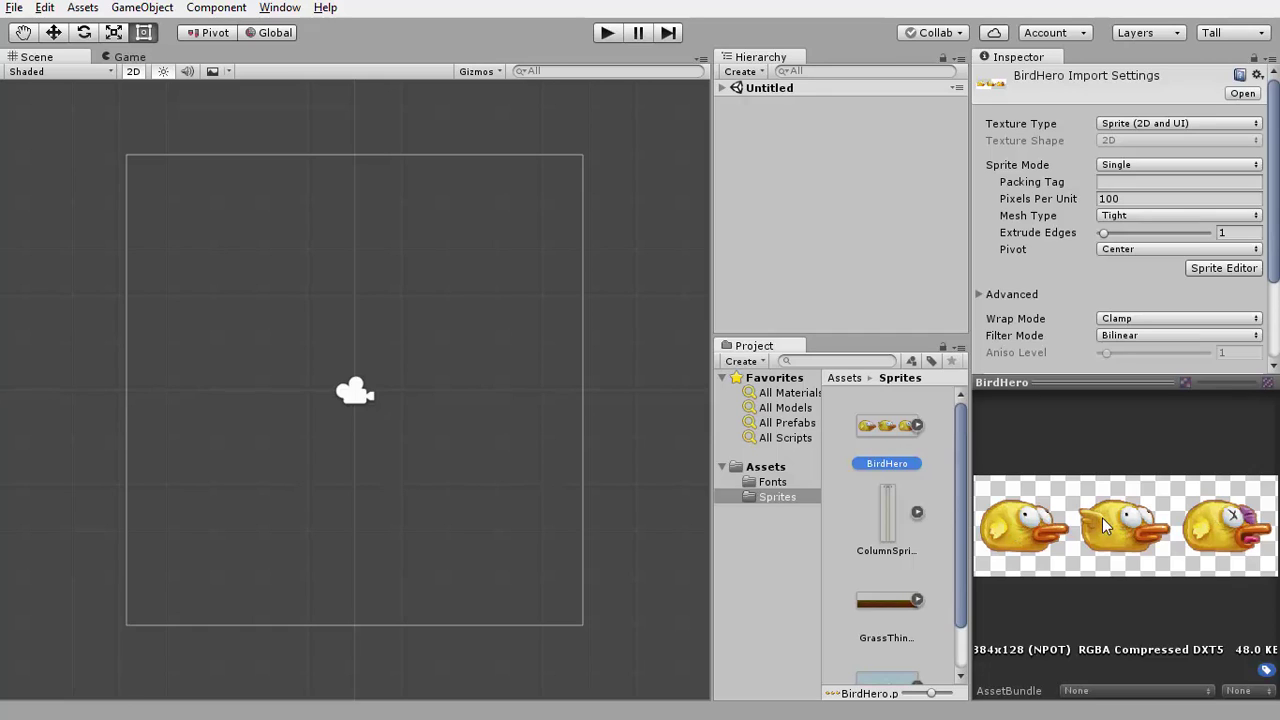
left_click(917, 425)
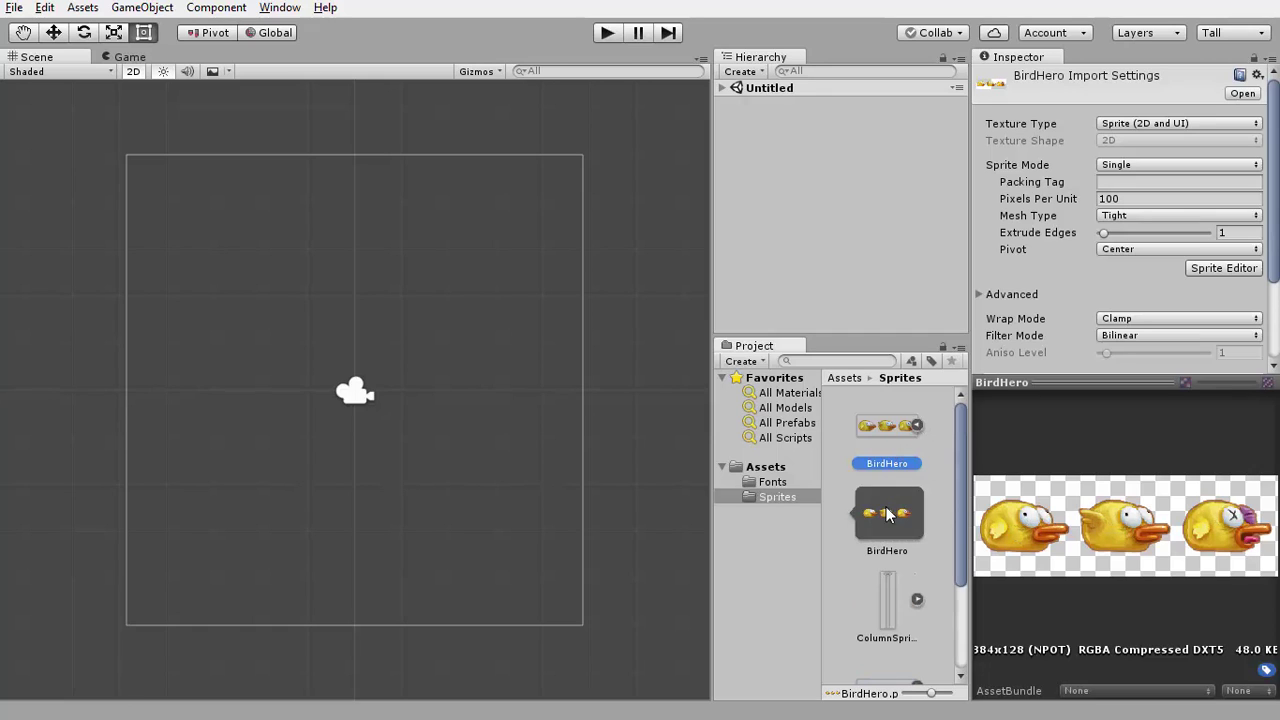
left_click(917, 425)
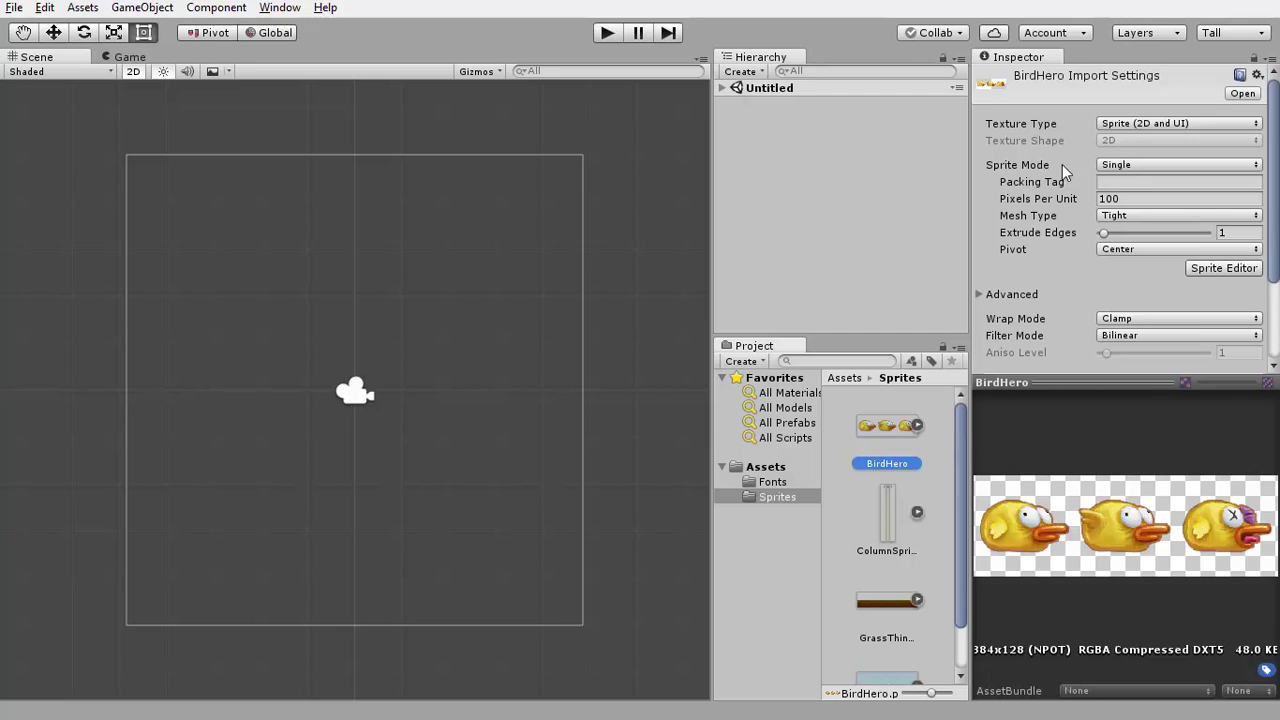
left_click(1116, 165)
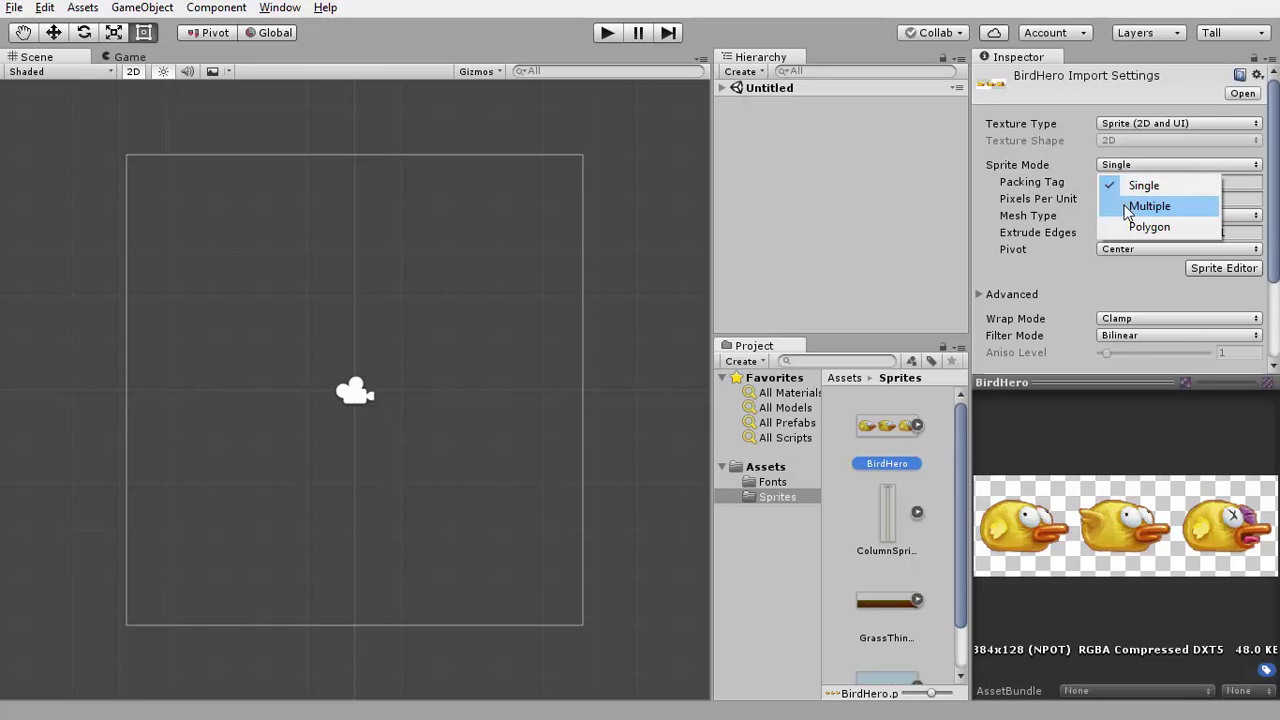
left_click(1130, 206)
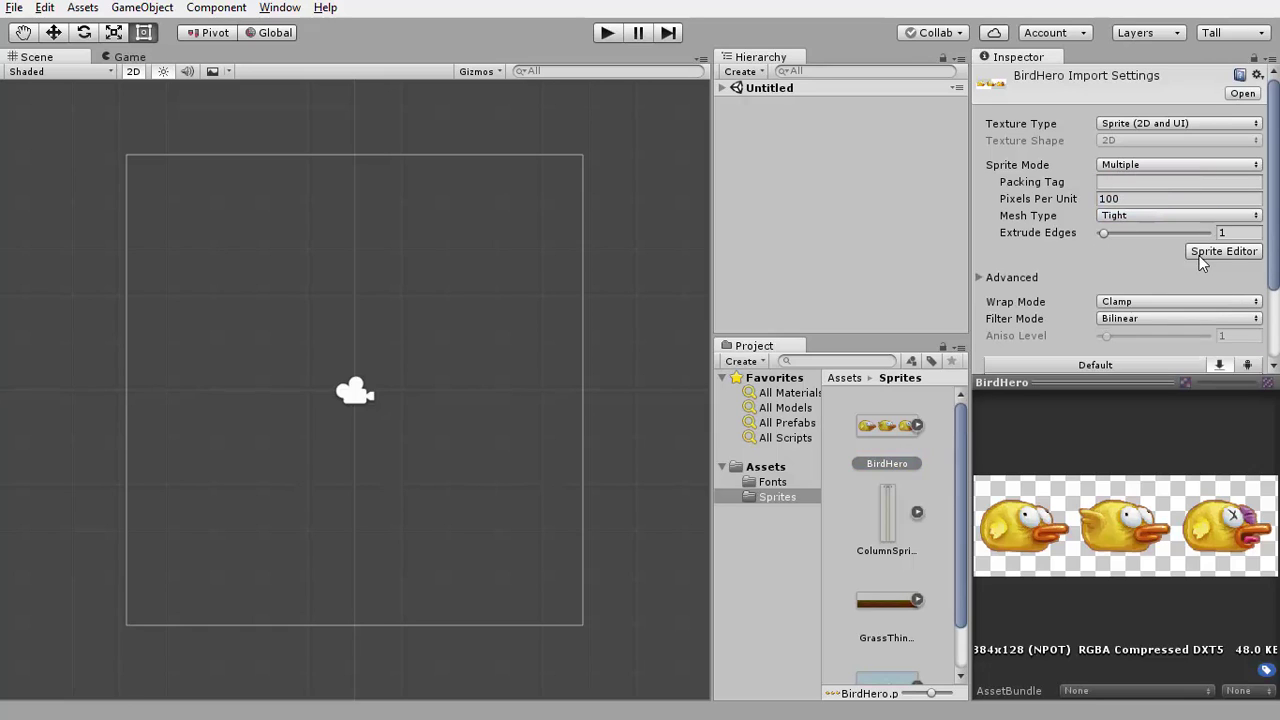
left_click(1215, 251)
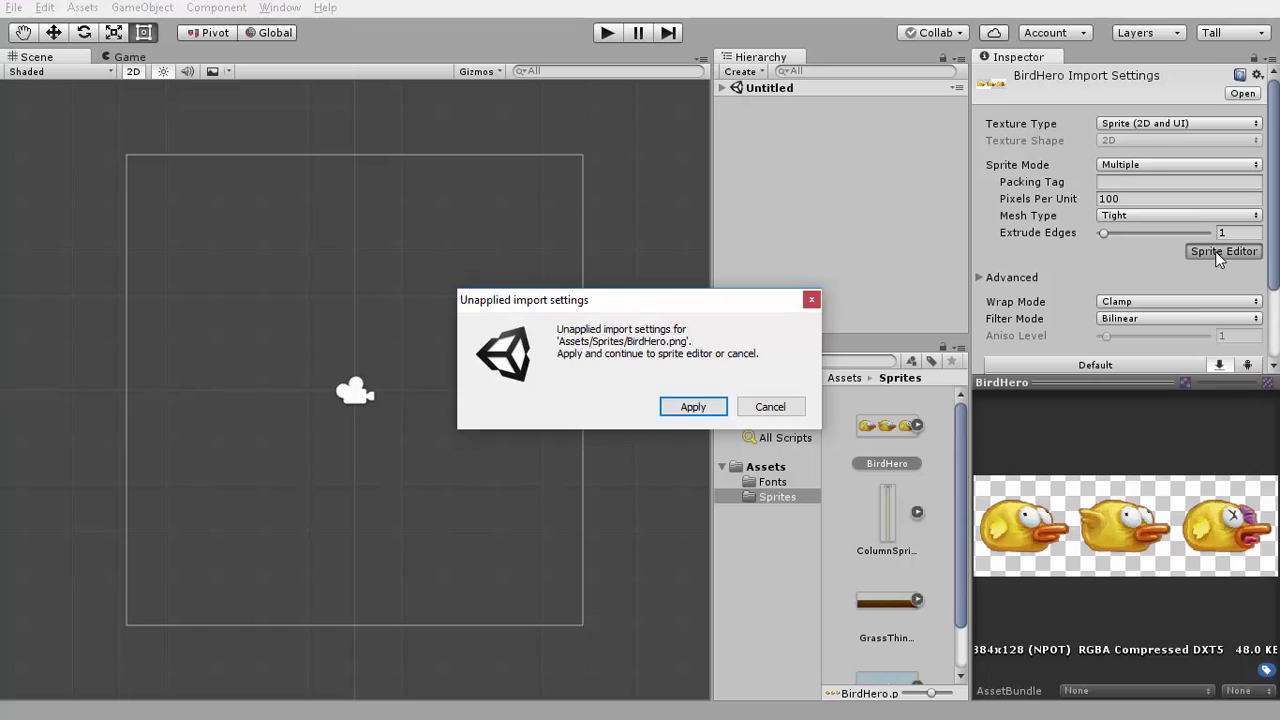
left_click(688, 410)
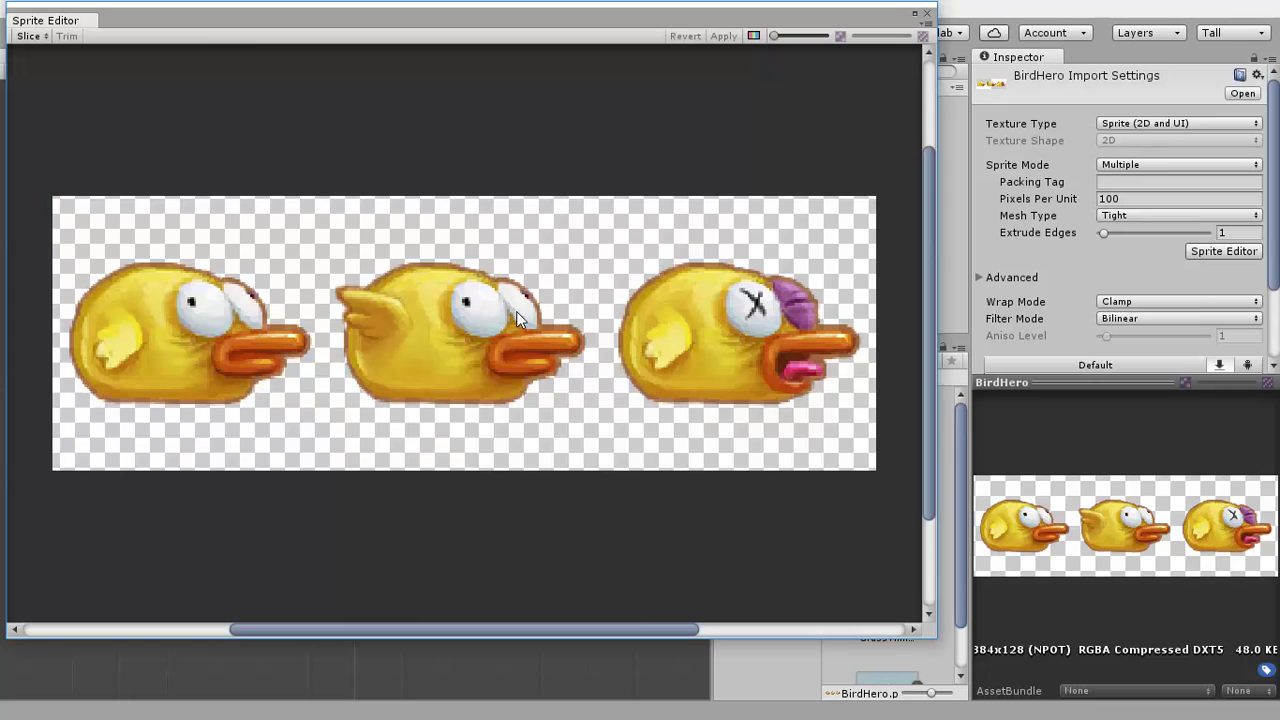
- Slice the BirdHero sheet with the Automatic type and Center pivot, apply the slices and close the Sprite Editor
left_click(29, 37)
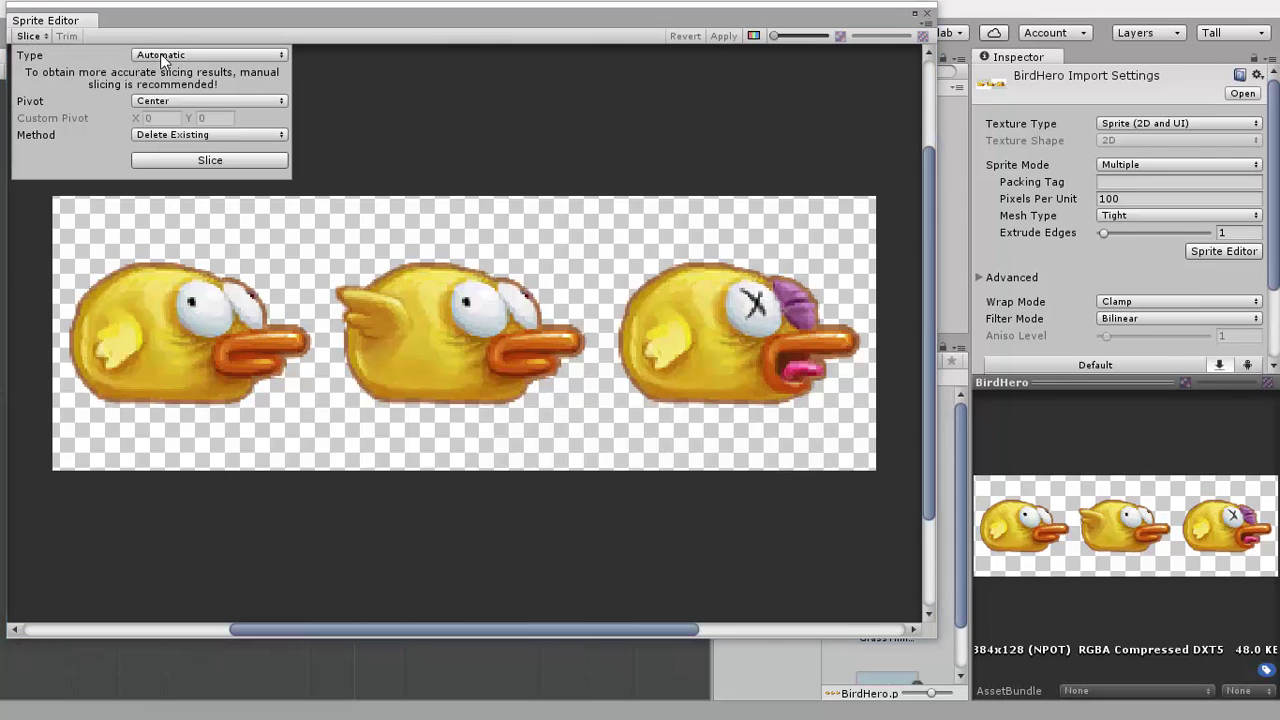
left_click(204, 164)
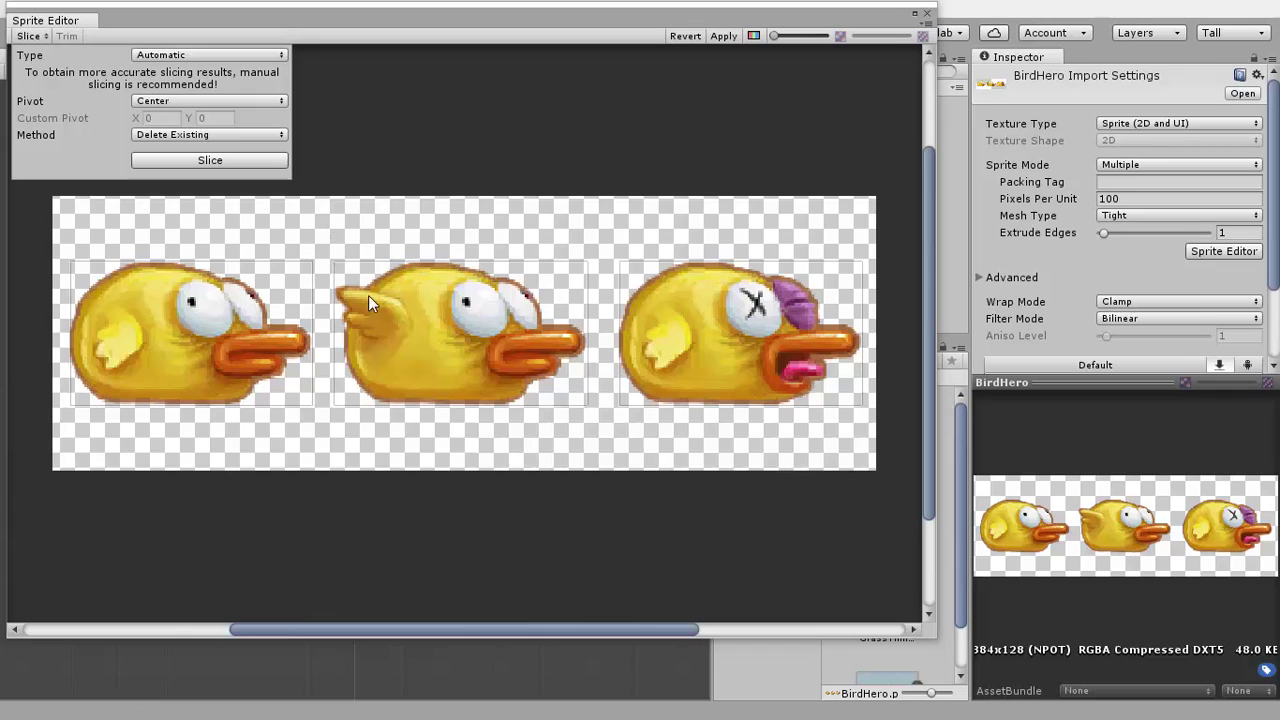
left_click(717, 36)
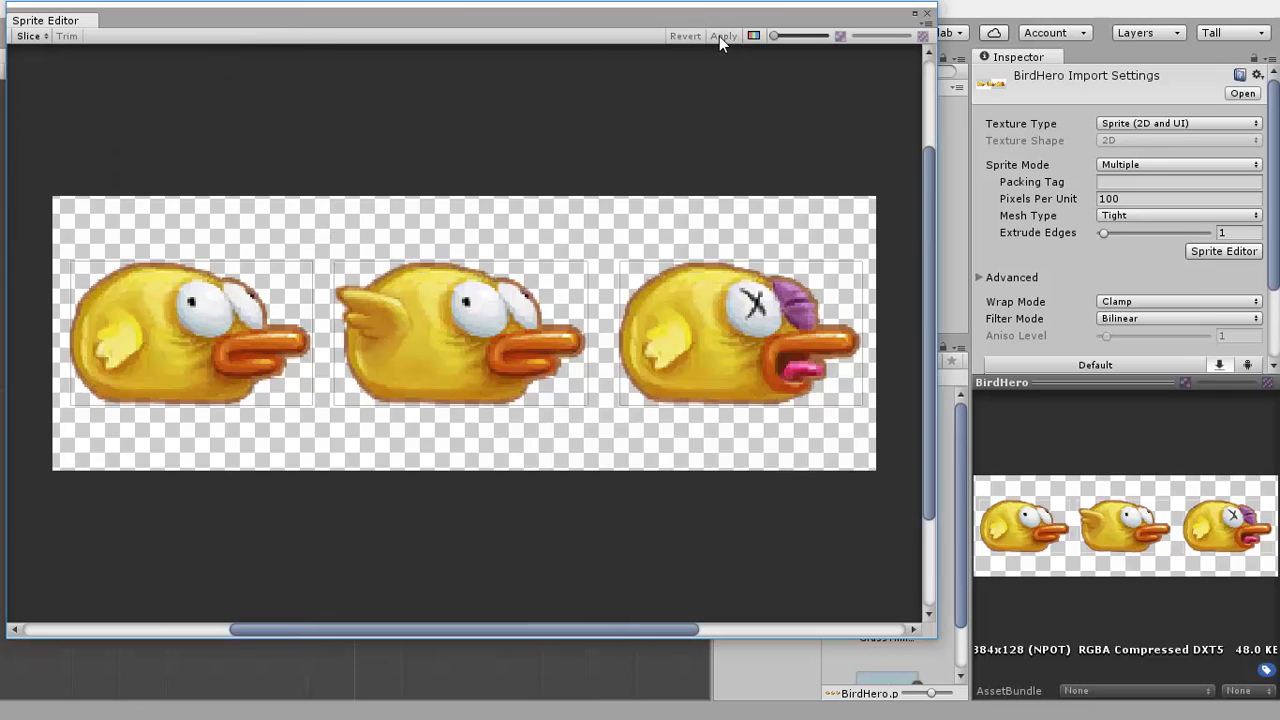
left_click(926, 14)
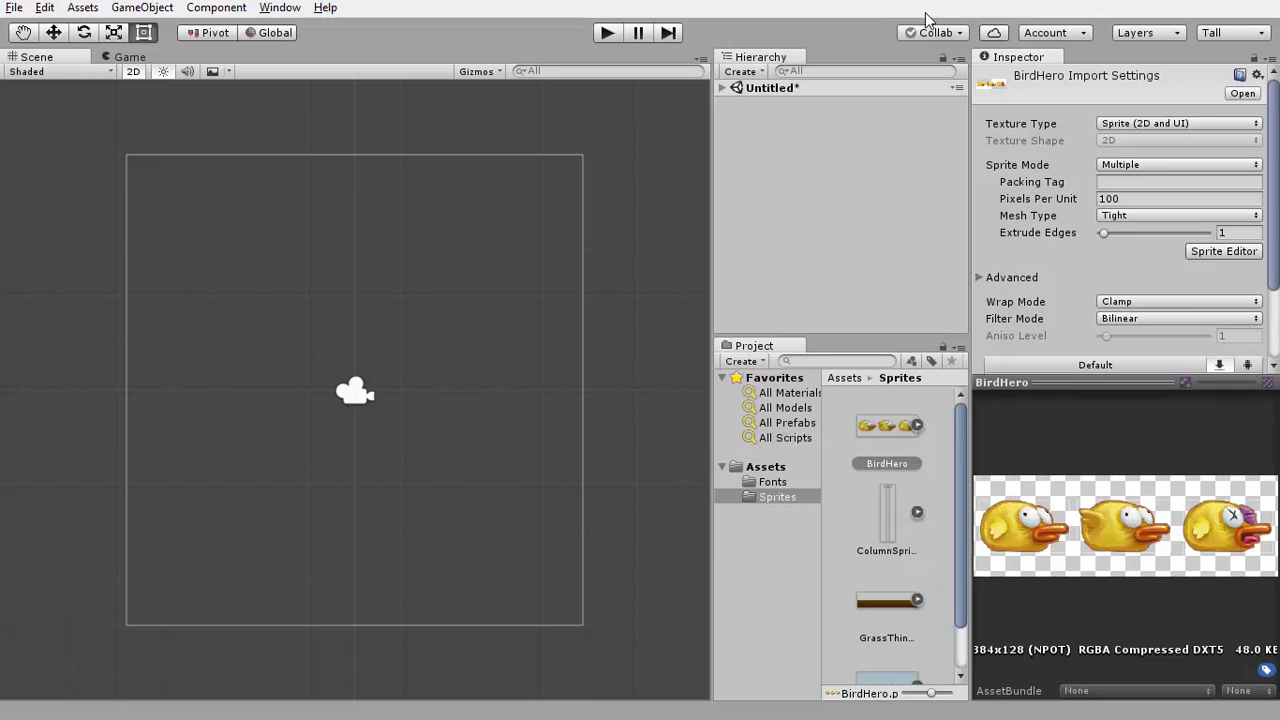
- Expand BirdHero's sliced sprites and compare the size and framing of BirdHero_0 and BirdHero_1 by alternating between them
left_click(916, 425)
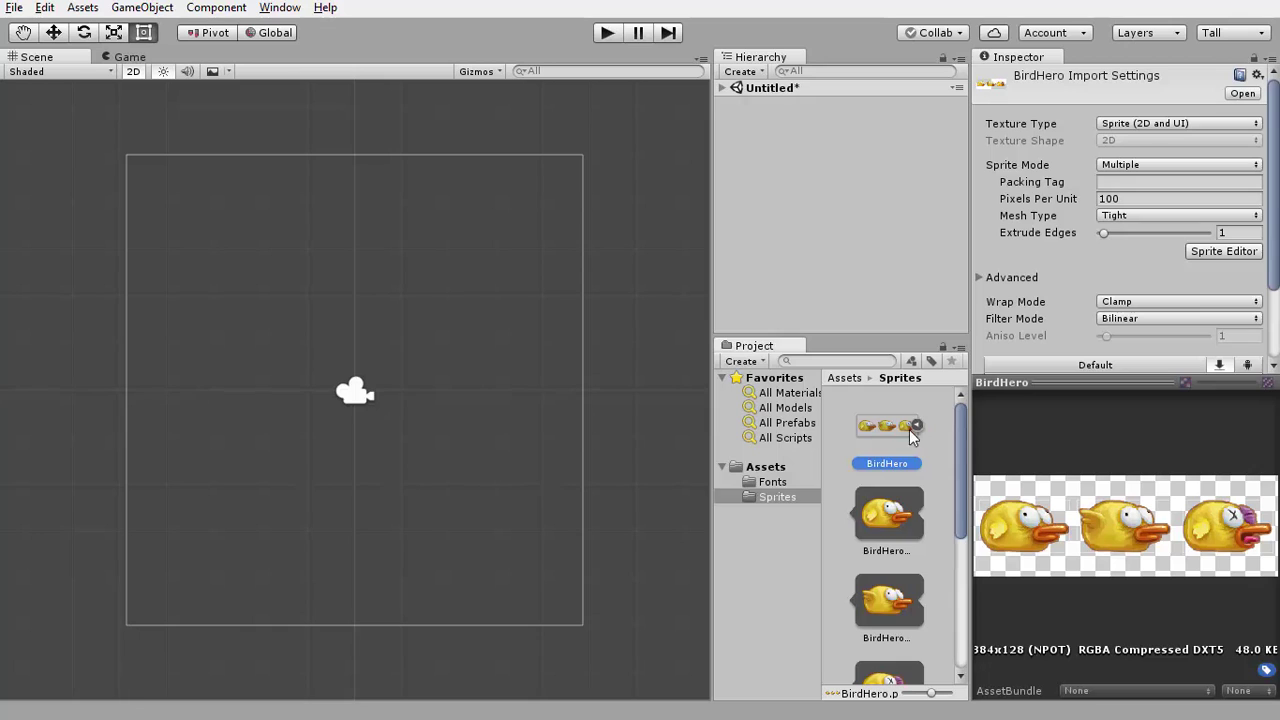
left_click(898, 514)
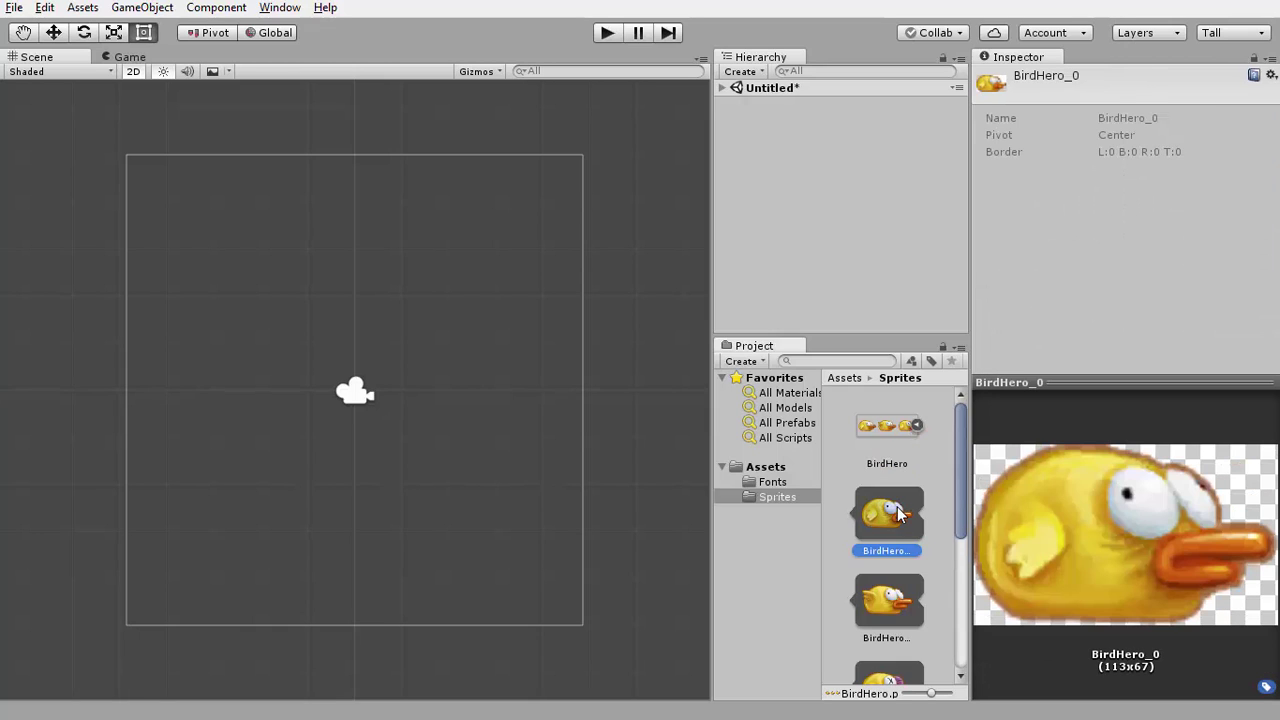
left_click(888, 600)
left_click(887, 541)
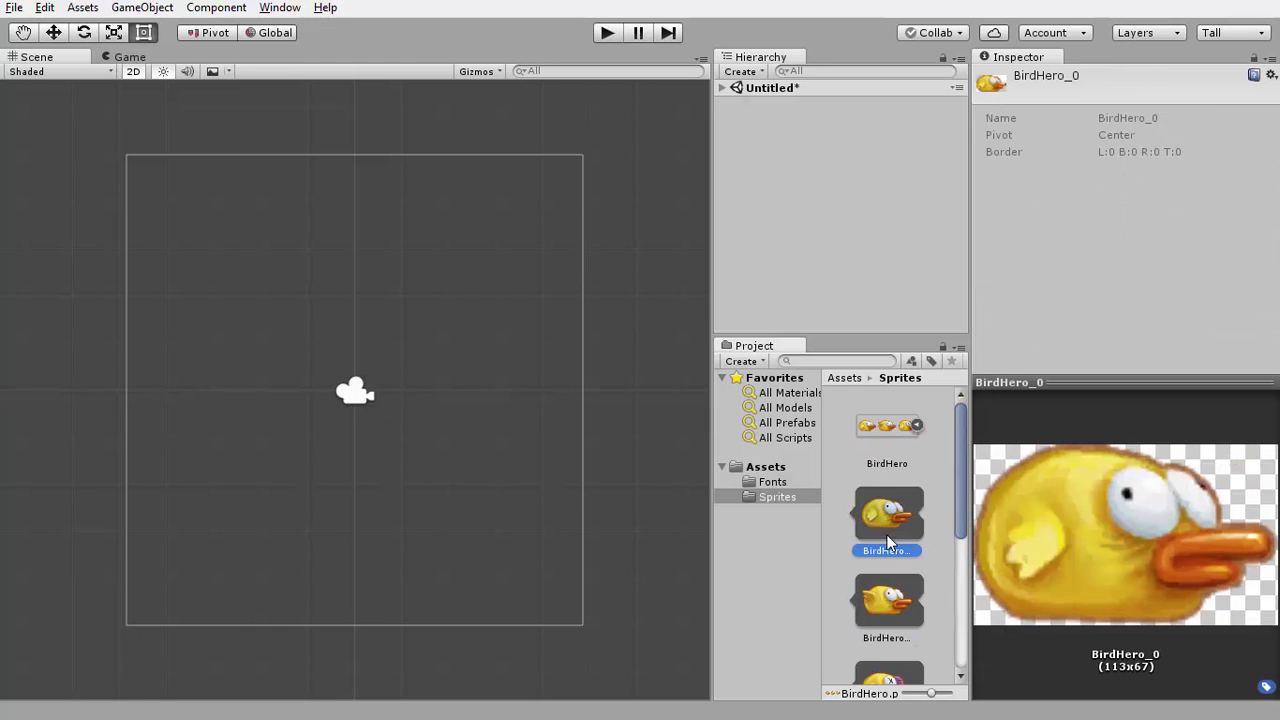
left_click(900, 600)
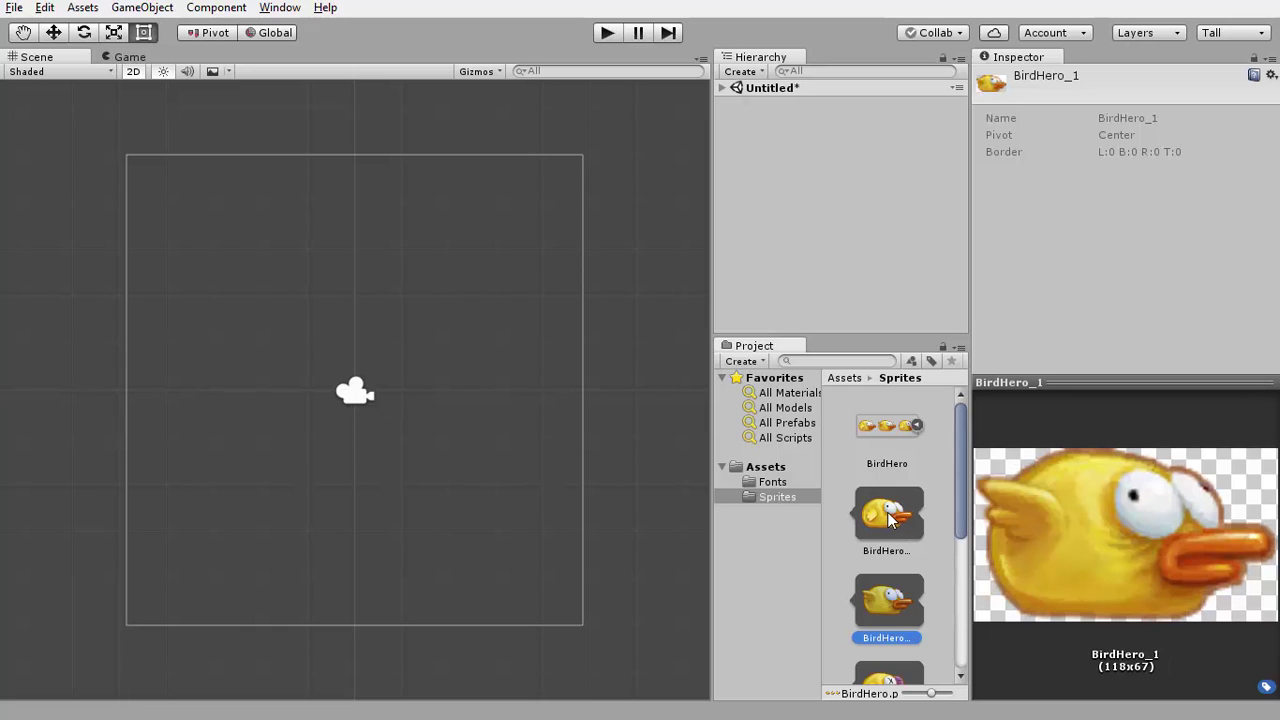
left_click(889, 514)
left_click(886, 604)
left_click(909, 527)
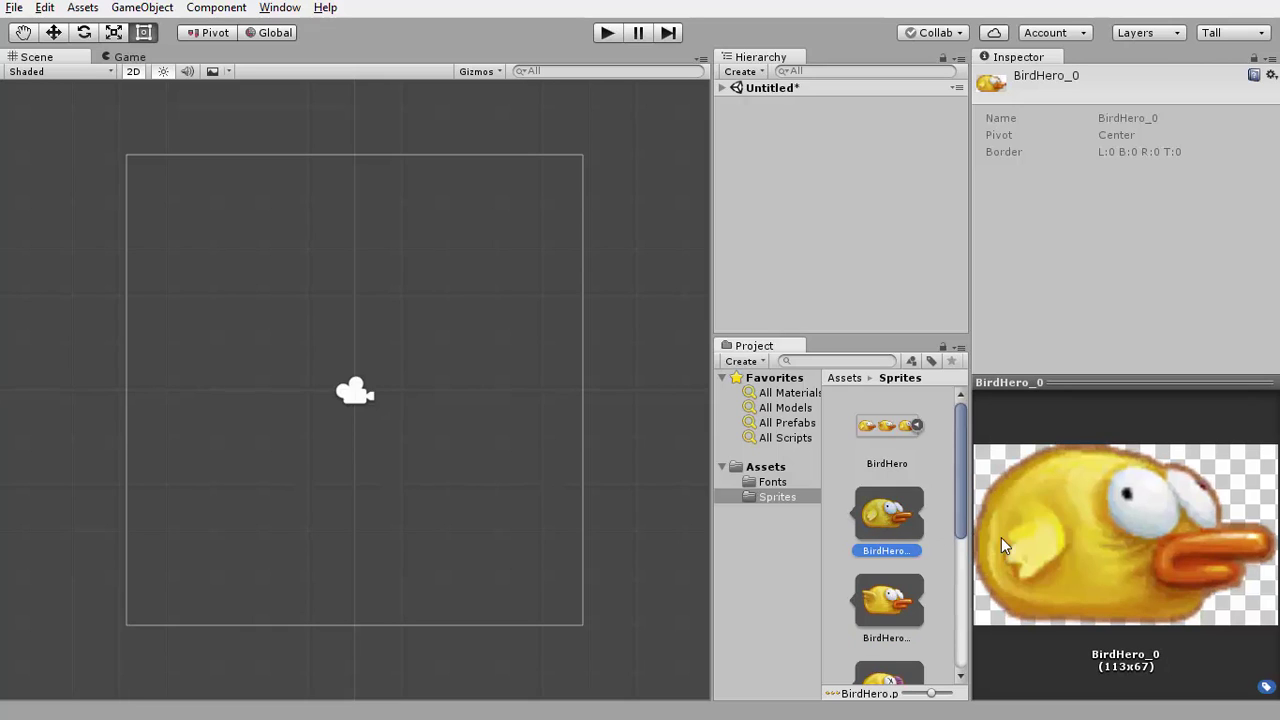
left_click(896, 585)
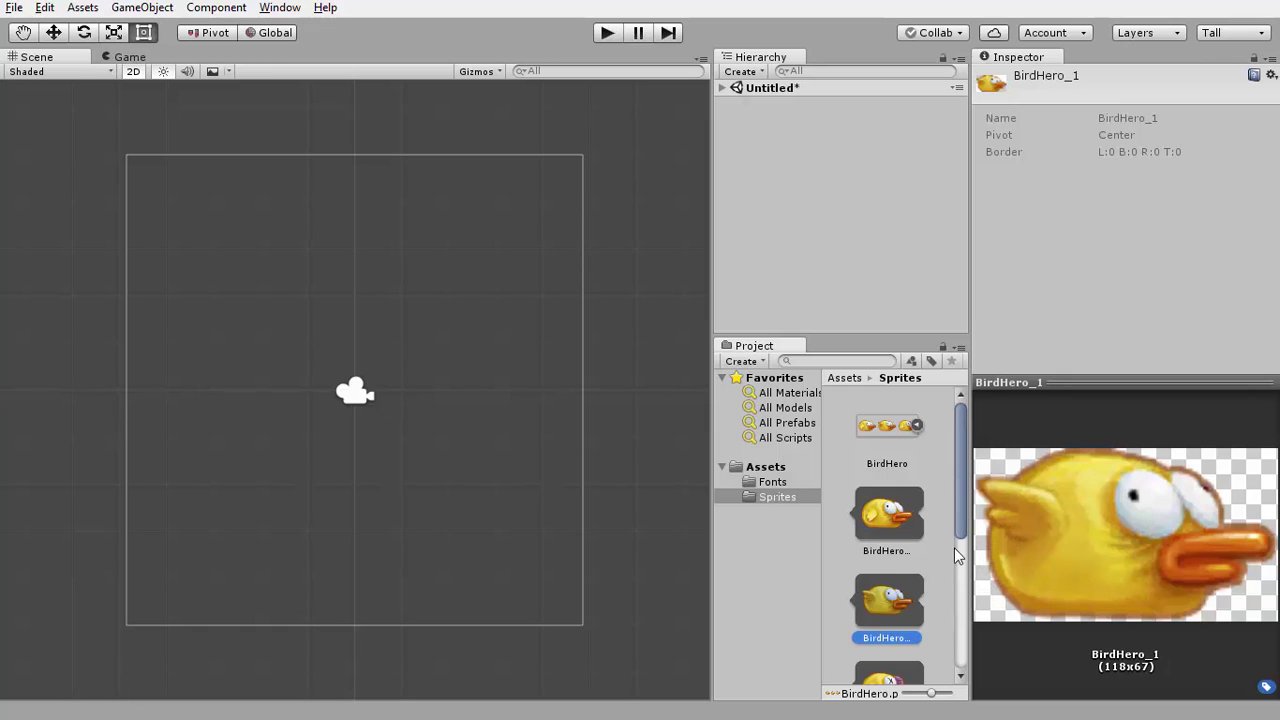
left_click(888, 516)
left_click(879, 600)
left_click(881, 522)
left_click(885, 600)
left_click(893, 520)
left_click(888, 598)
left_click(896, 517)
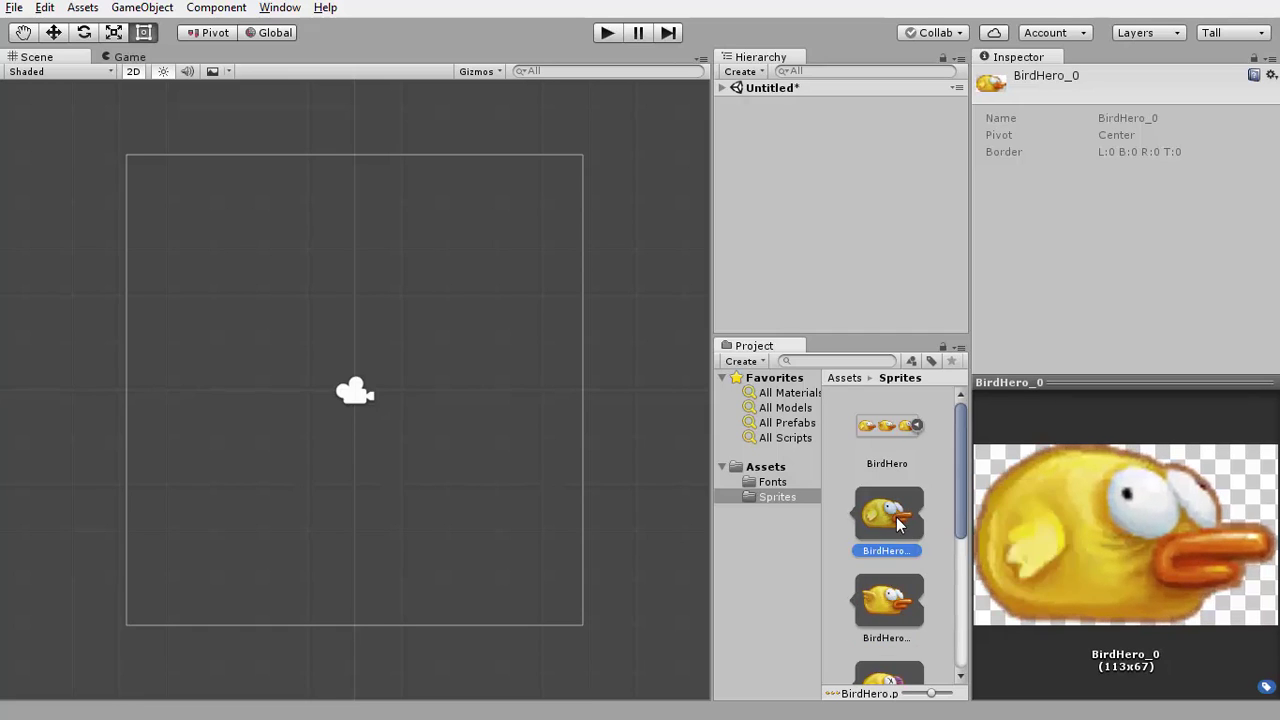
left_click(888, 598)
left_click(887, 540)
left_click(888, 598)
left_click(895, 520)
left_click(902, 593)
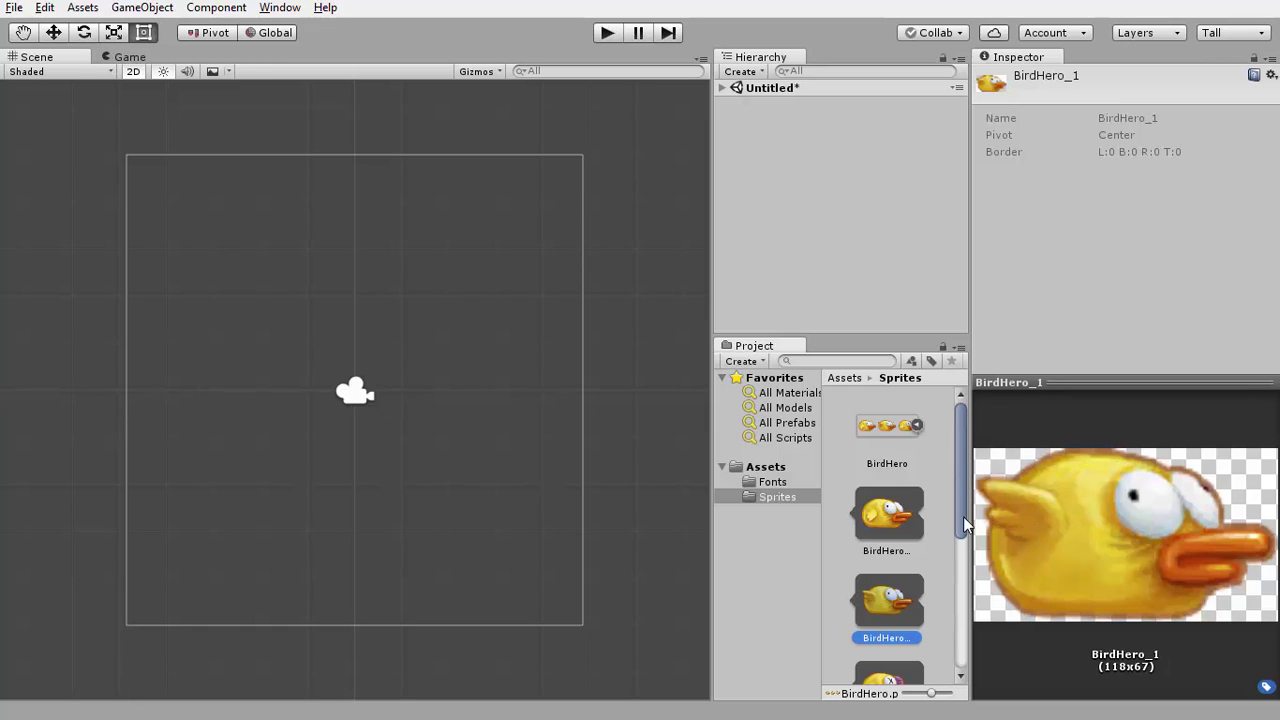
left_click(899, 545)
left_click(902, 593)
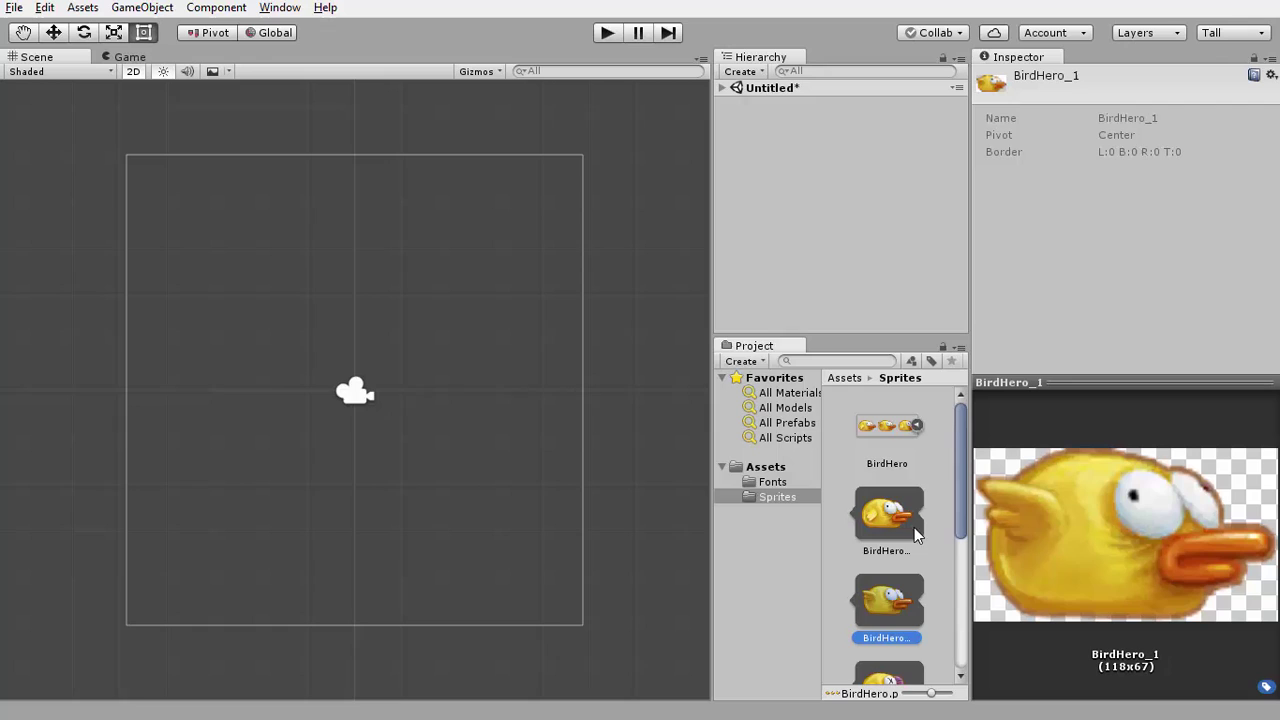
left_click(919, 425)
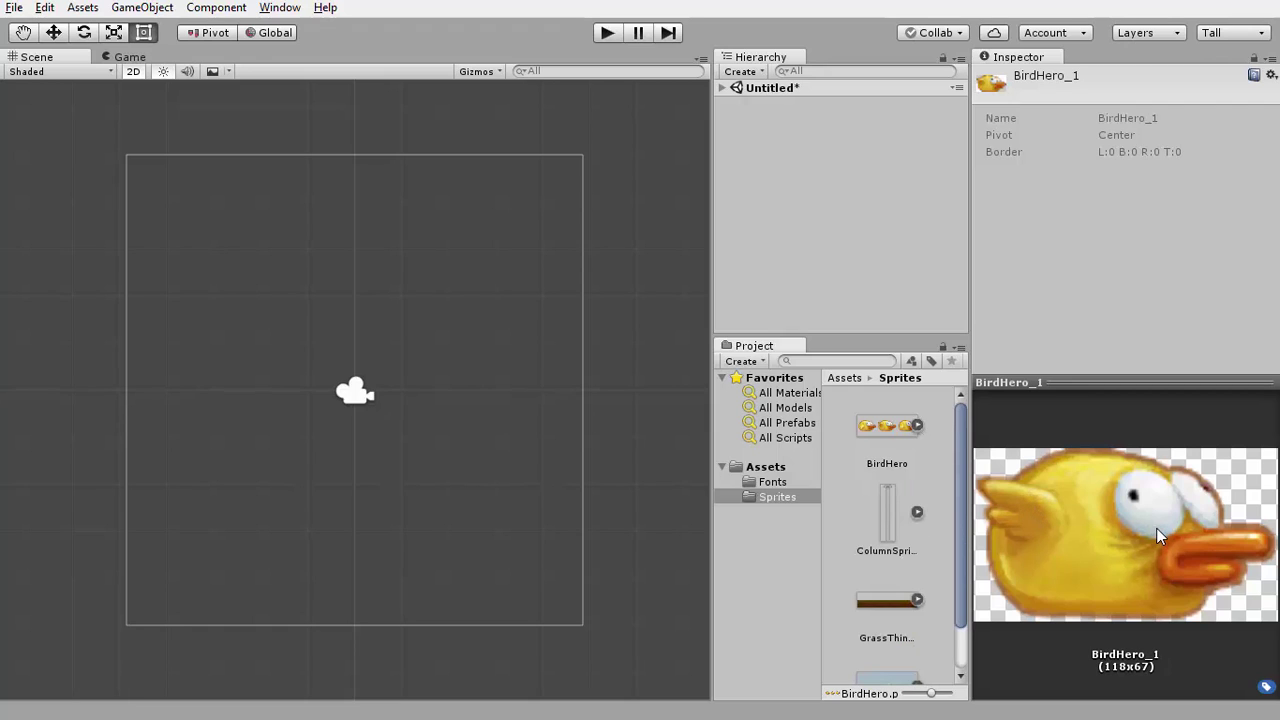
- Reopen the BirdHero texture in the Sprite Editor and slice it with Grid By Cell Count using 3 columns and 1 row
left_click(876, 424)
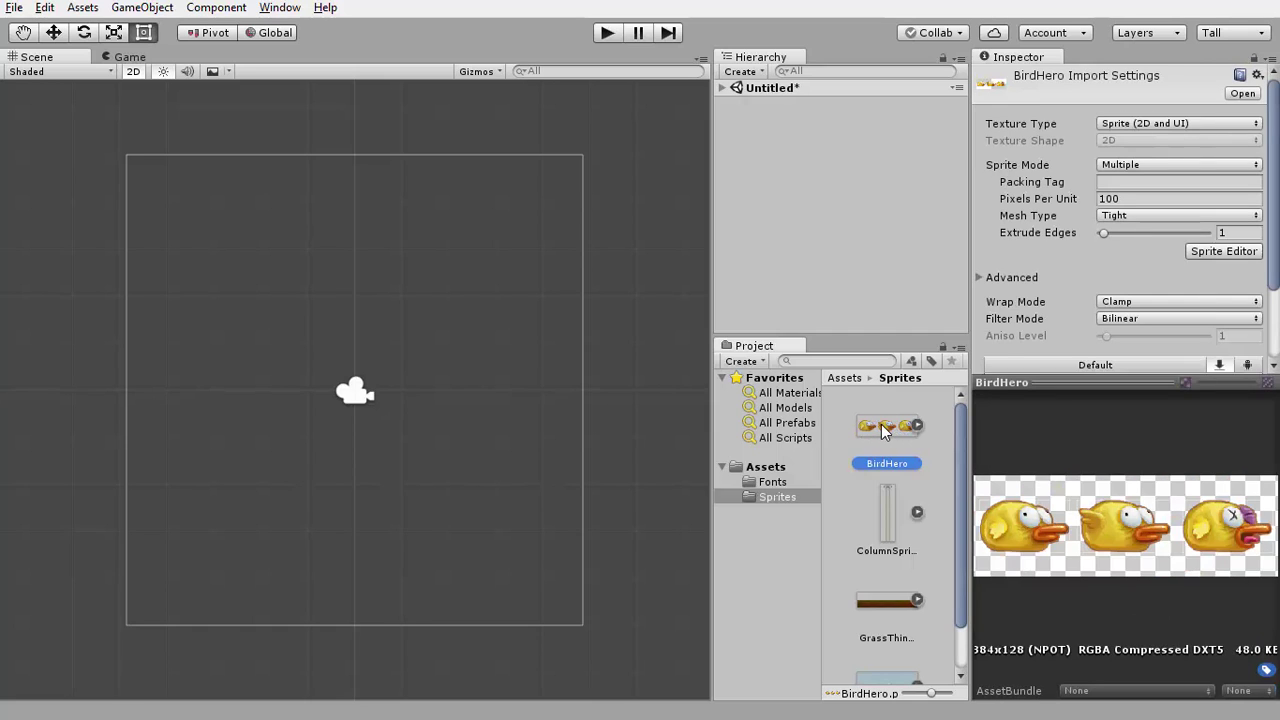
left_click(1210, 251)
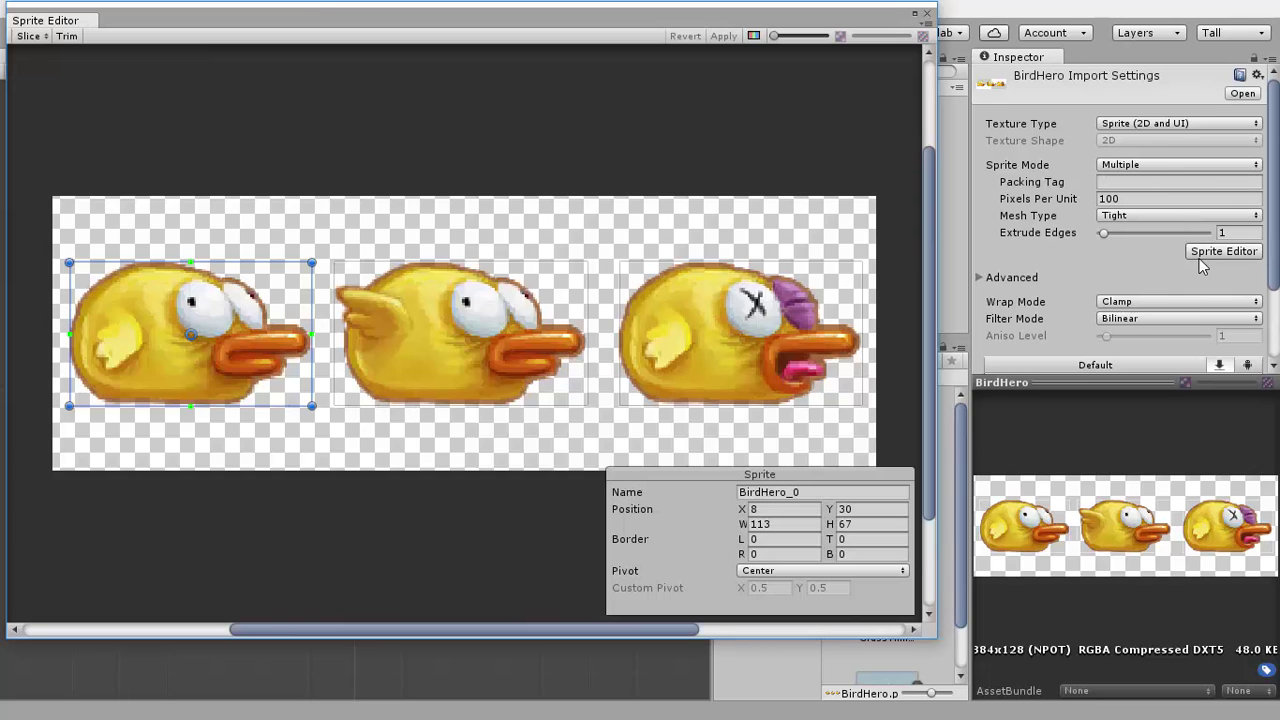
left_click(29, 37)
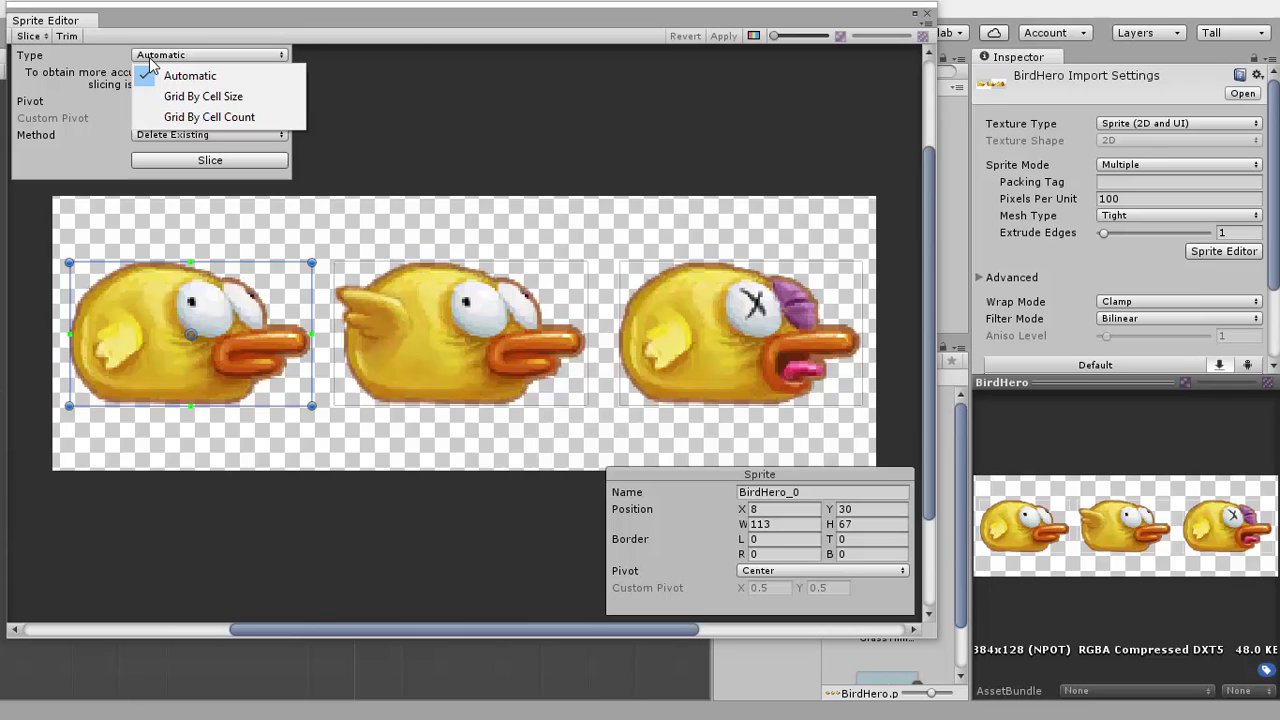
left_click(220, 117)
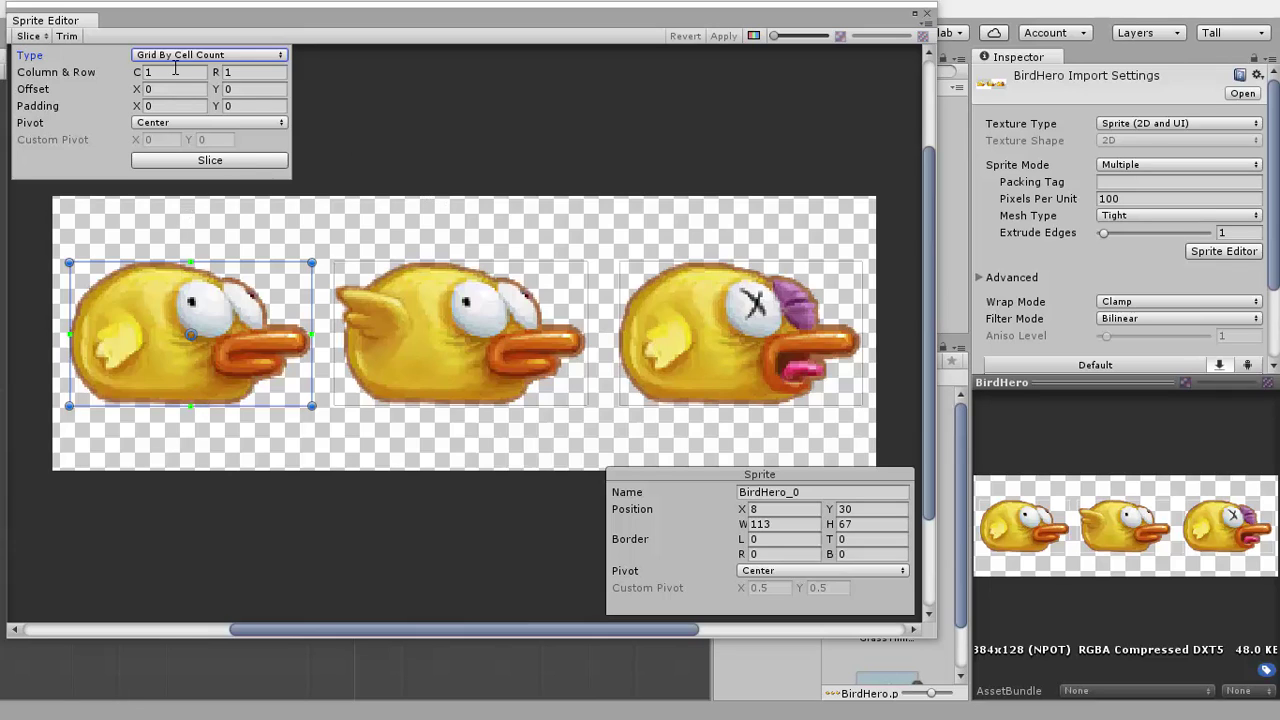
left_click(143, 72)
type("3")
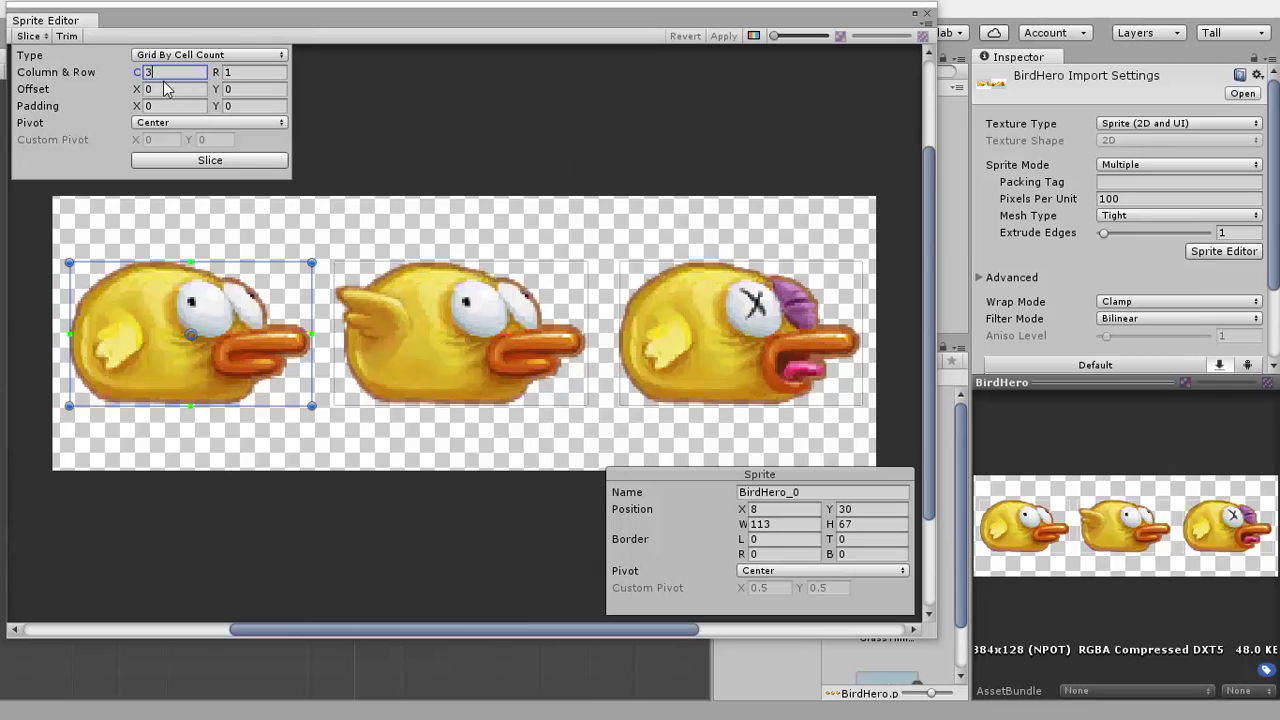
left_click(199, 162)
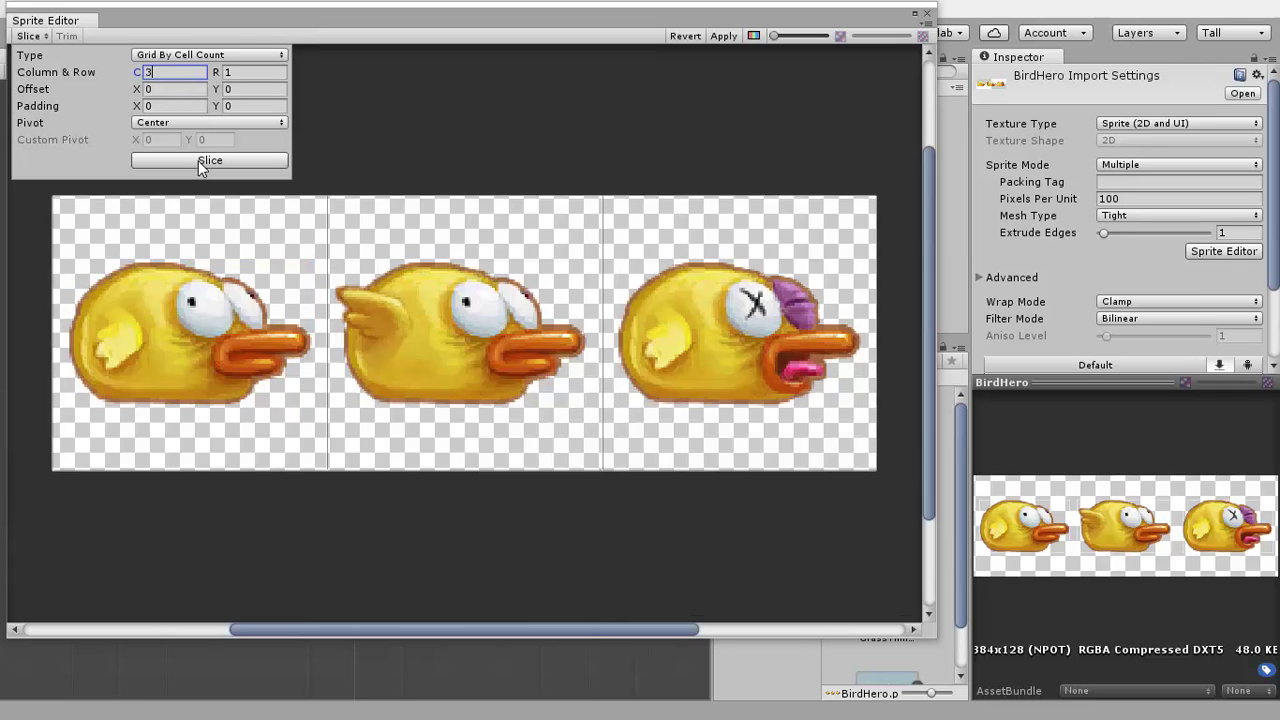
- Check the bounds of each of the three BirdHero cells, apply the new slicing and close the Sprite Editor
left_click(252, 265)
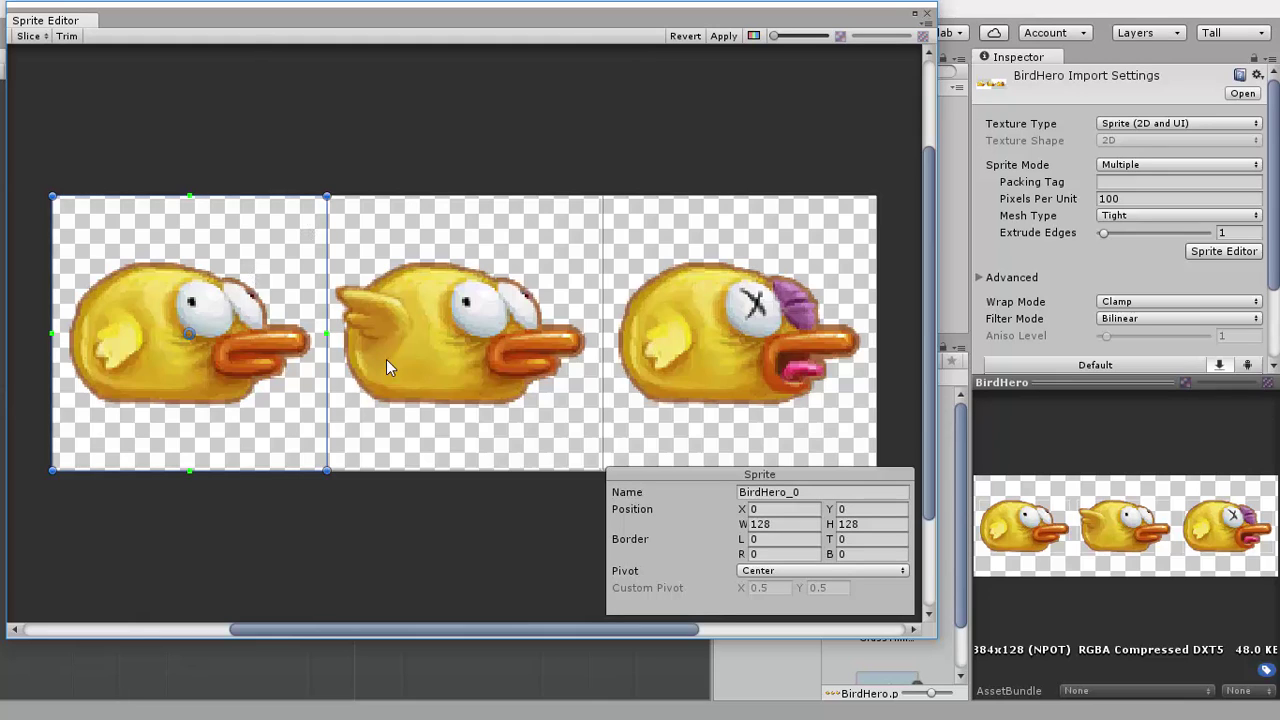
left_click(392, 233)
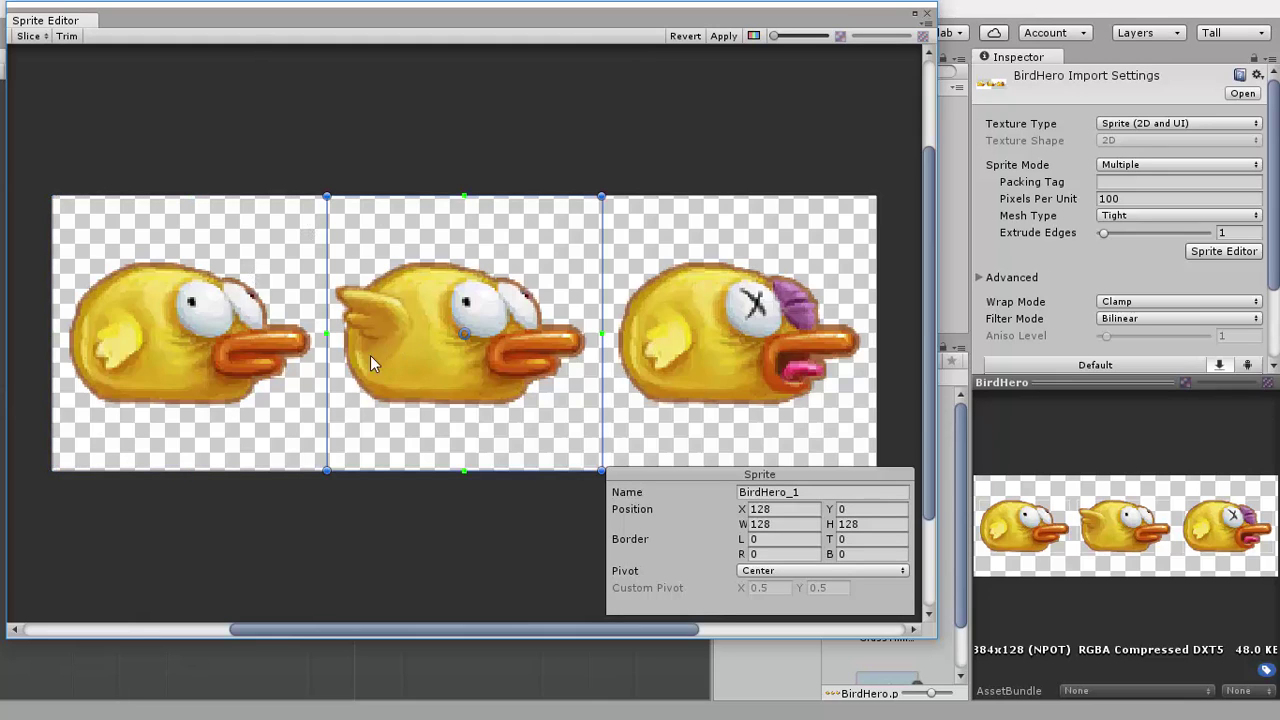
left_click(657, 266)
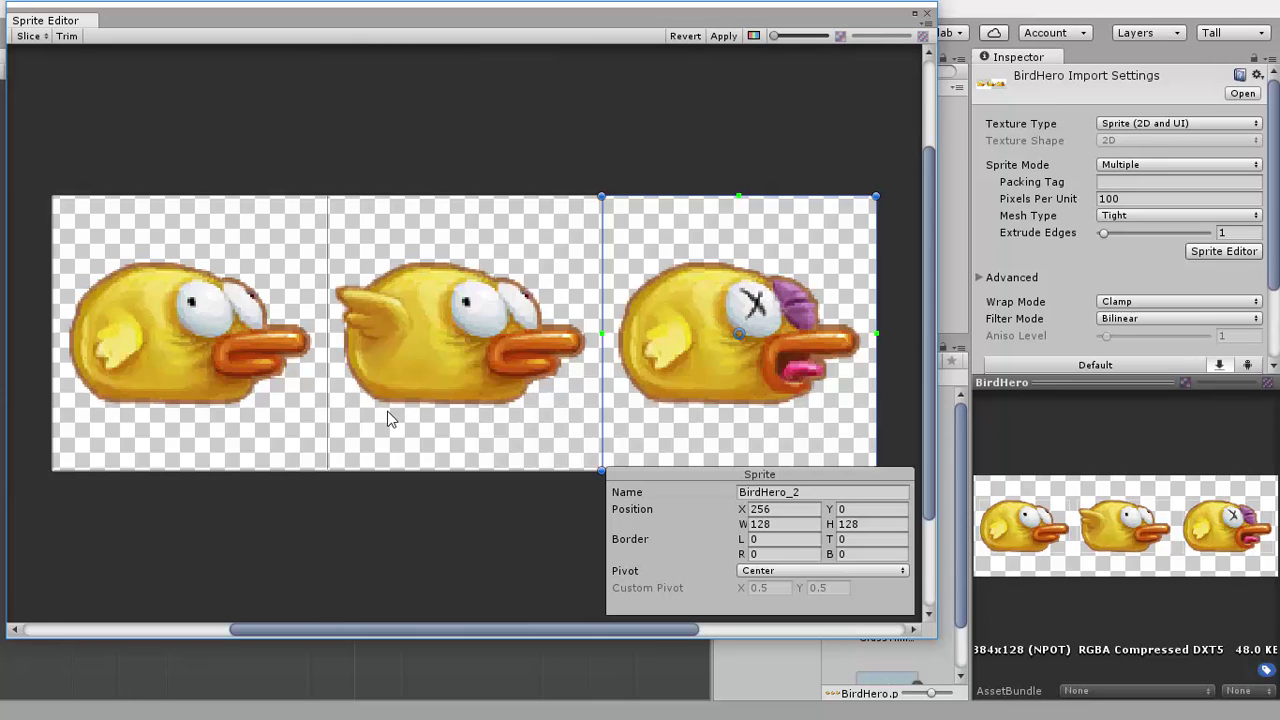
left_click(723, 36)
left_click(925, 18)
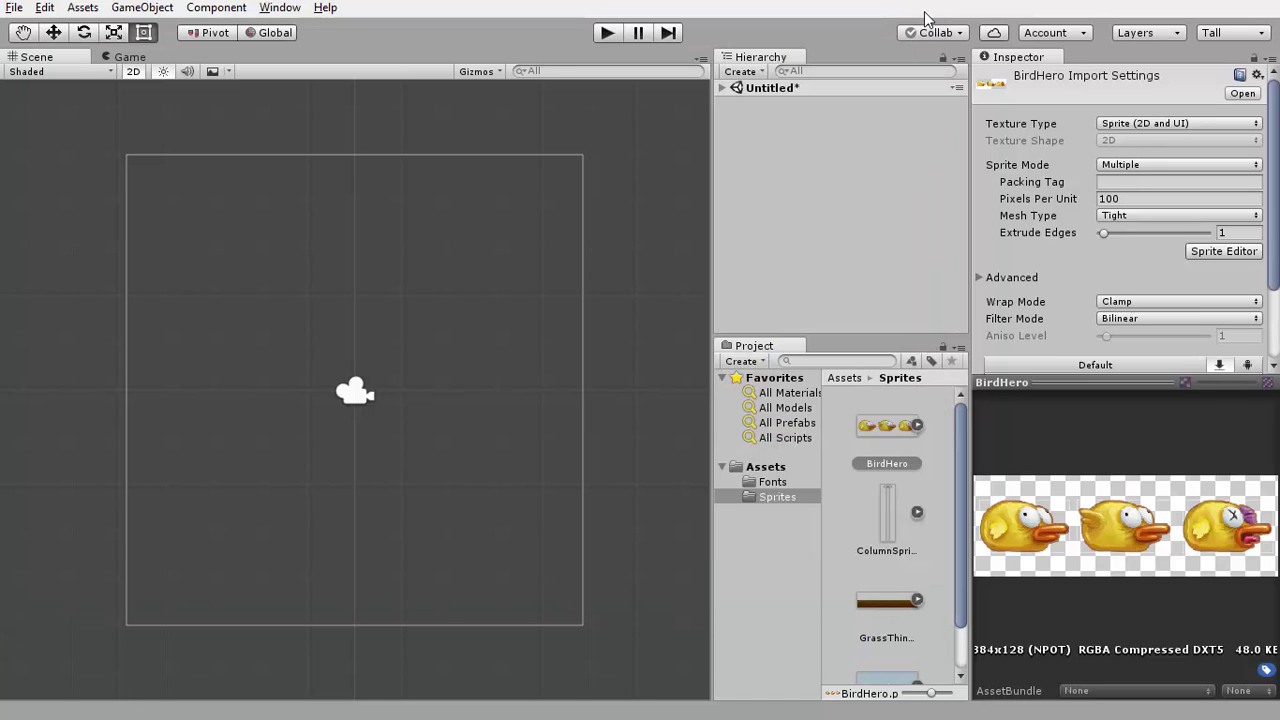
- Expand BirdHero's grid-sliced sprites and compare the framing of BirdHero_0 and BirdHero_1 by repeatedly alternating between their previews
left_click(917, 426)
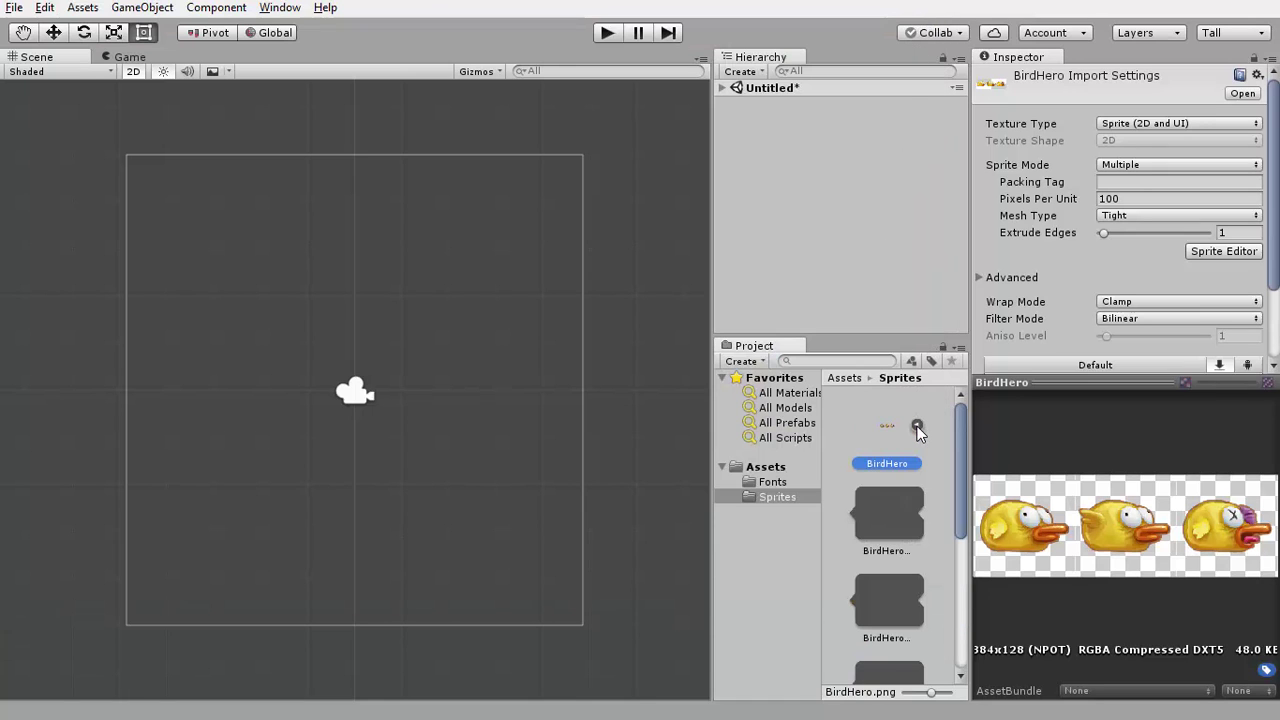
left_click(894, 512)
left_click(898, 598)
left_click(888, 537)
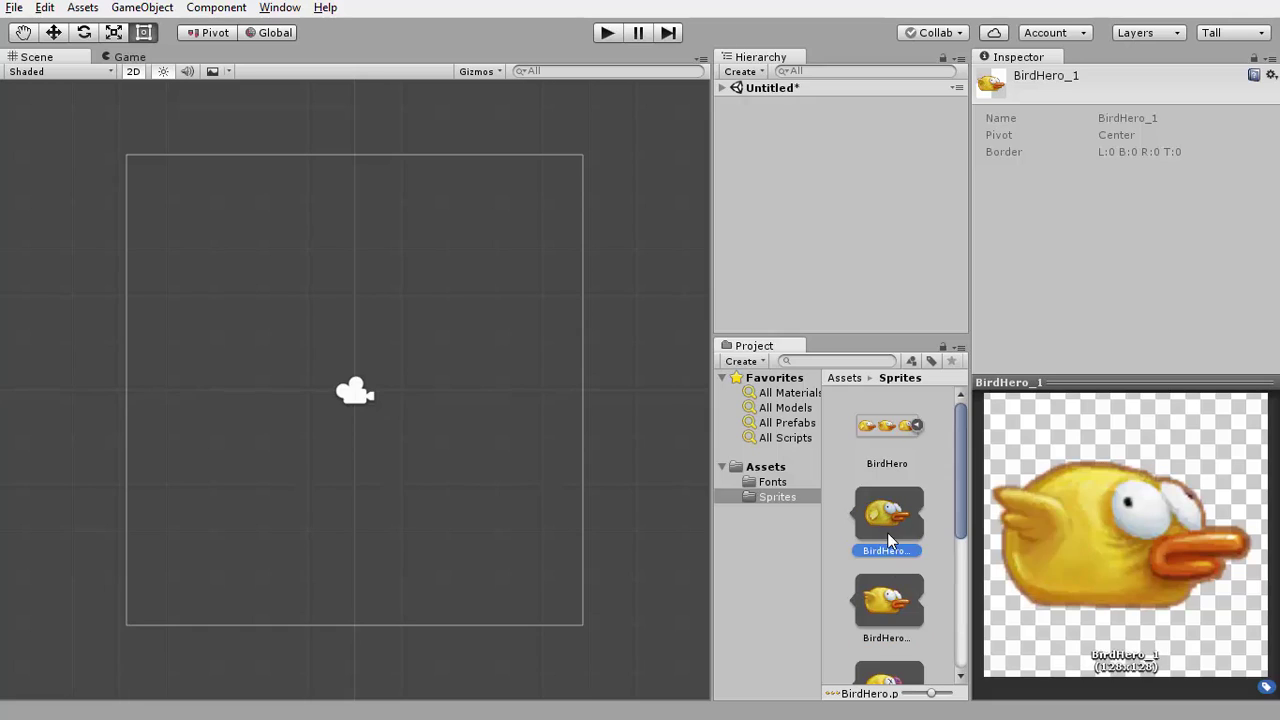
left_click(892, 600)
left_click(884, 548)
left_click(890, 600)
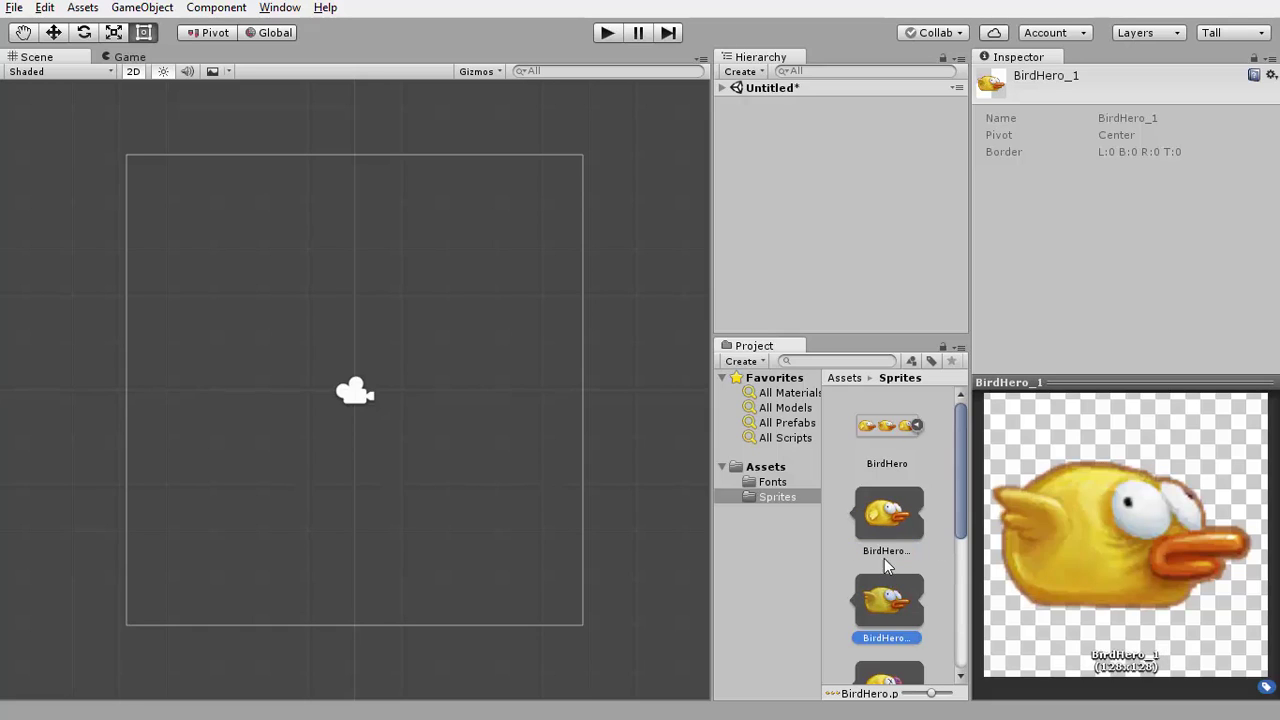
left_click(886, 545)
left_click(899, 606)
left_click(876, 535)
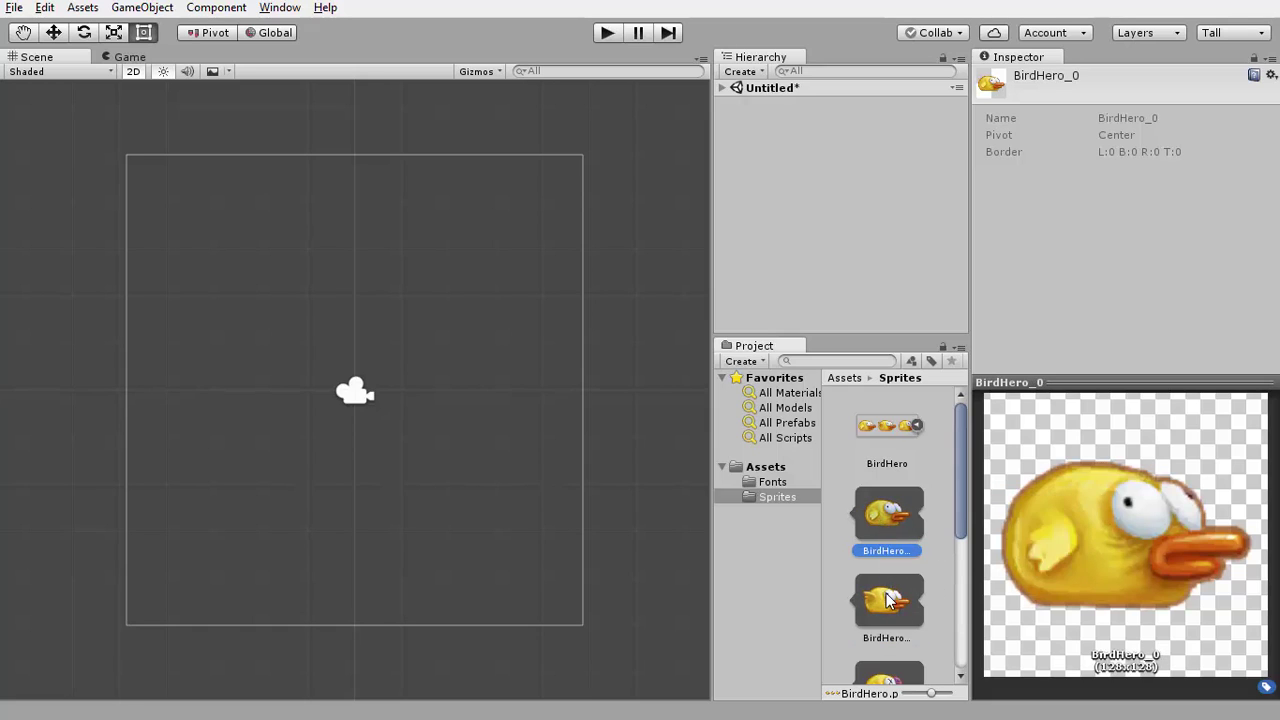
left_click(892, 600)
left_click(886, 540)
left_click(894, 598)
left_click(888, 545)
left_click(895, 598)
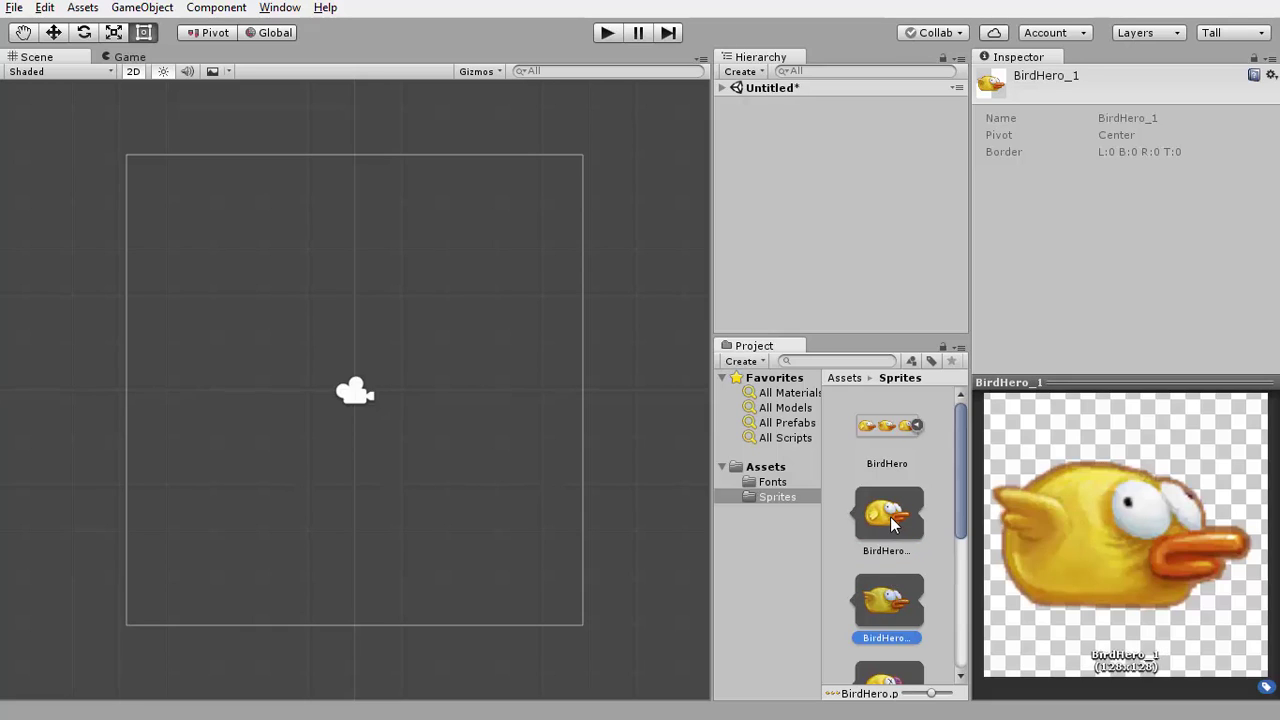
left_click(890, 540)
left_click(894, 600)
left_click(897, 545)
left_click(898, 600)
left_click(903, 514)
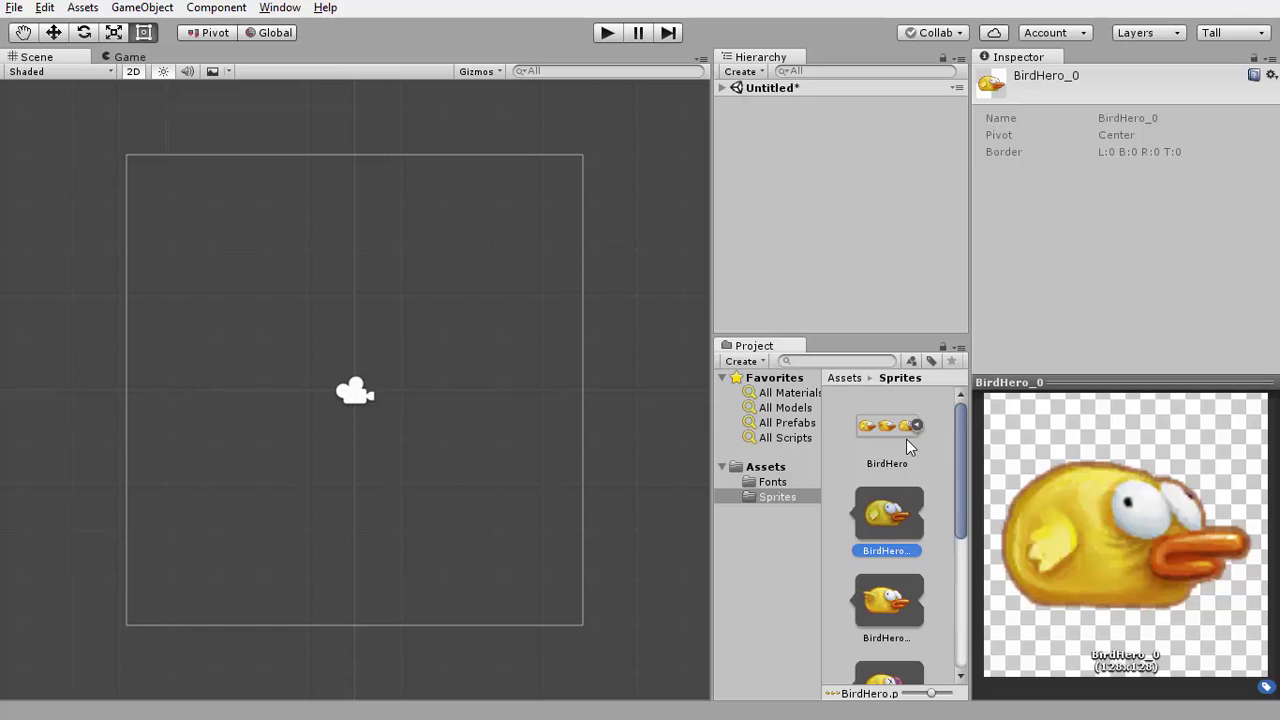
left_click_drag(963, 493, 968, 520)
left_click(885, 515)
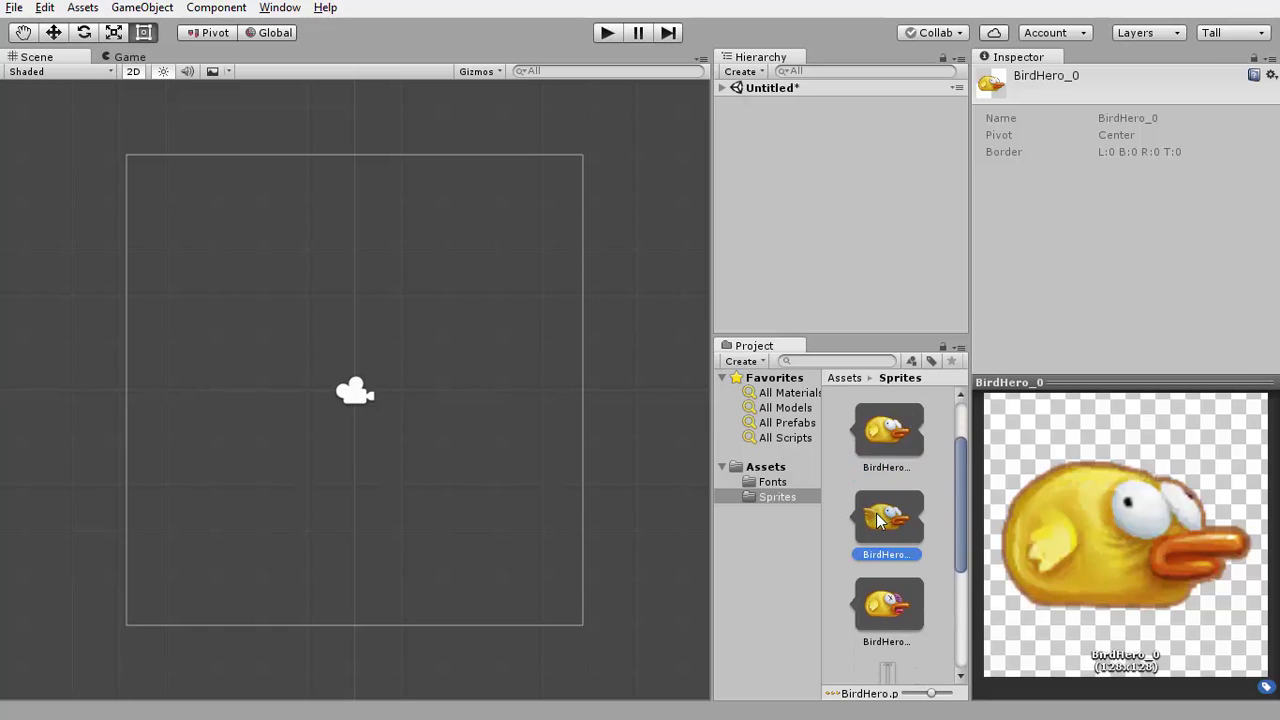
key("Down")
left_click(884, 515)
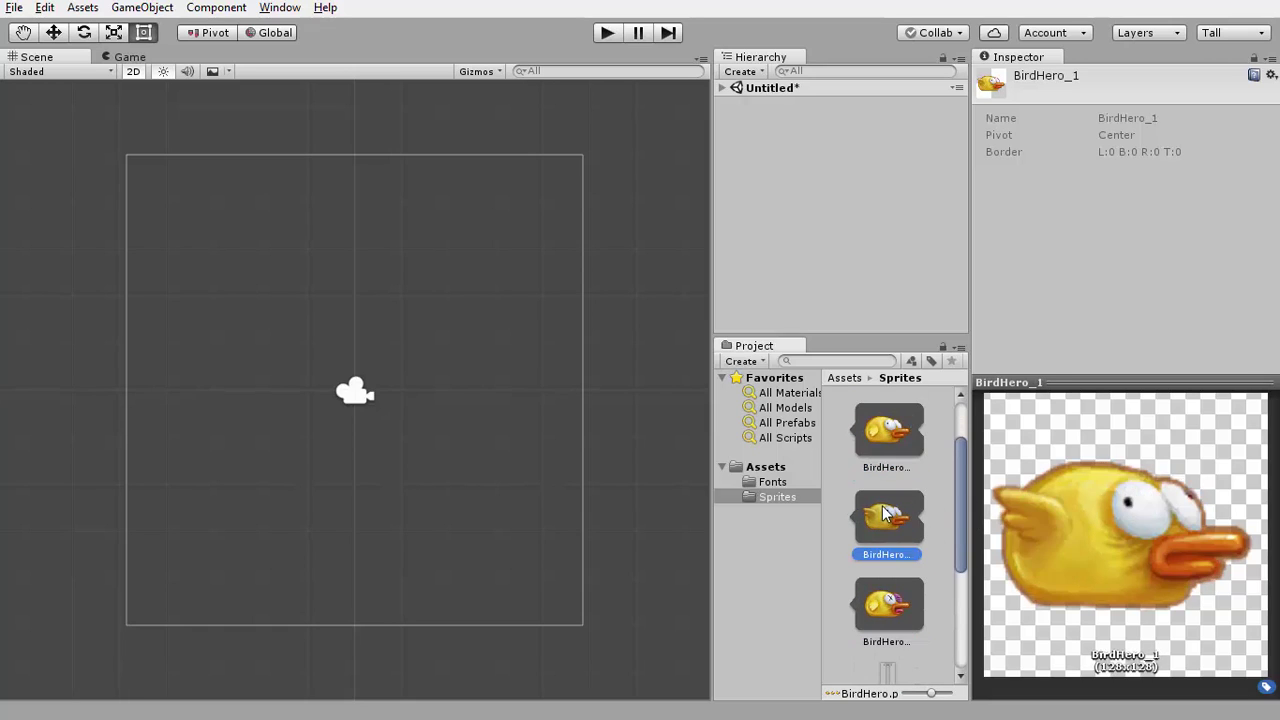
left_click(898, 422)
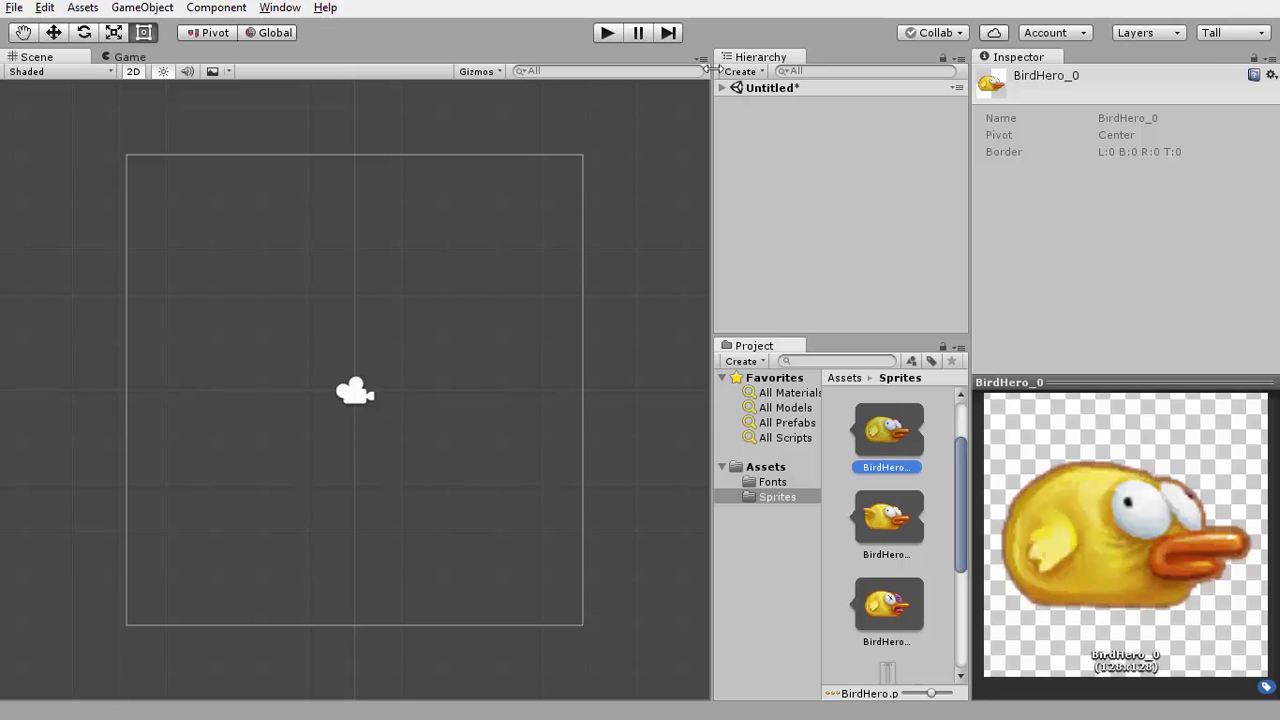
- Add the BirdHero_0 sprite to the scene as a game object and rename the object Bird
left_click_drag(886, 438, 737, 157)
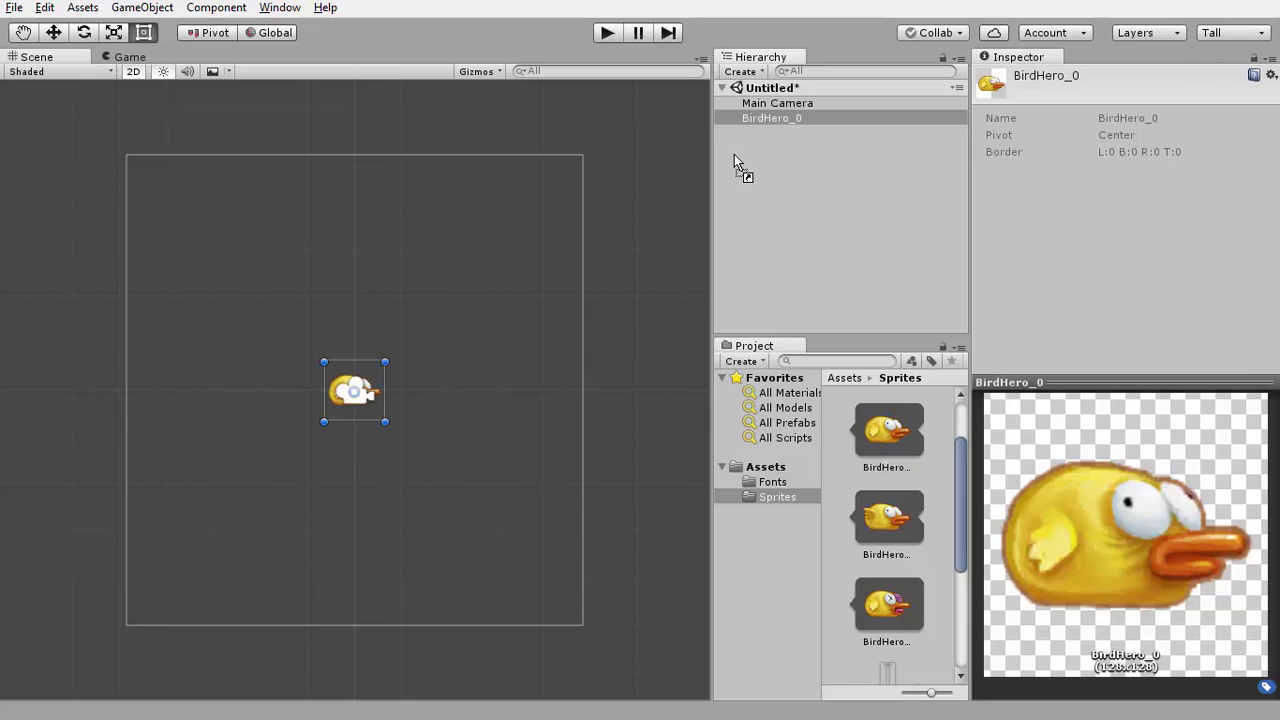
left_click(764, 115)
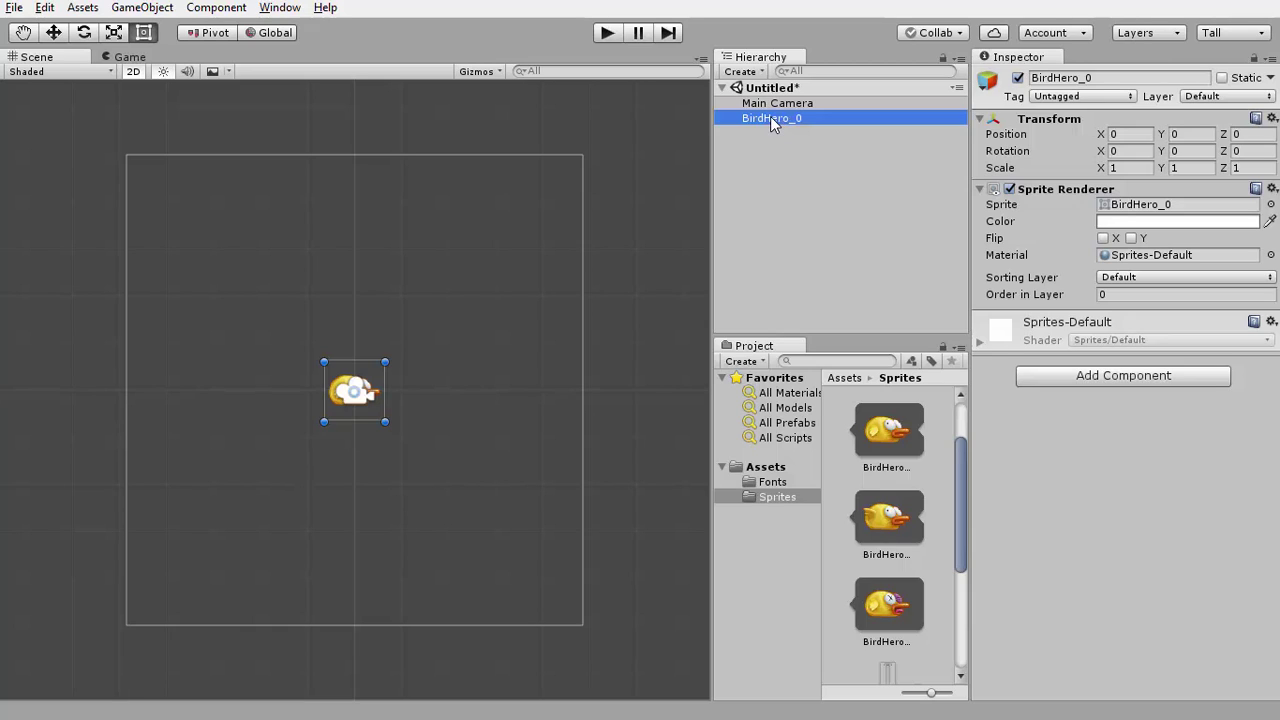
left_click(770, 116)
left_click_drag(764, 118, 830, 128)
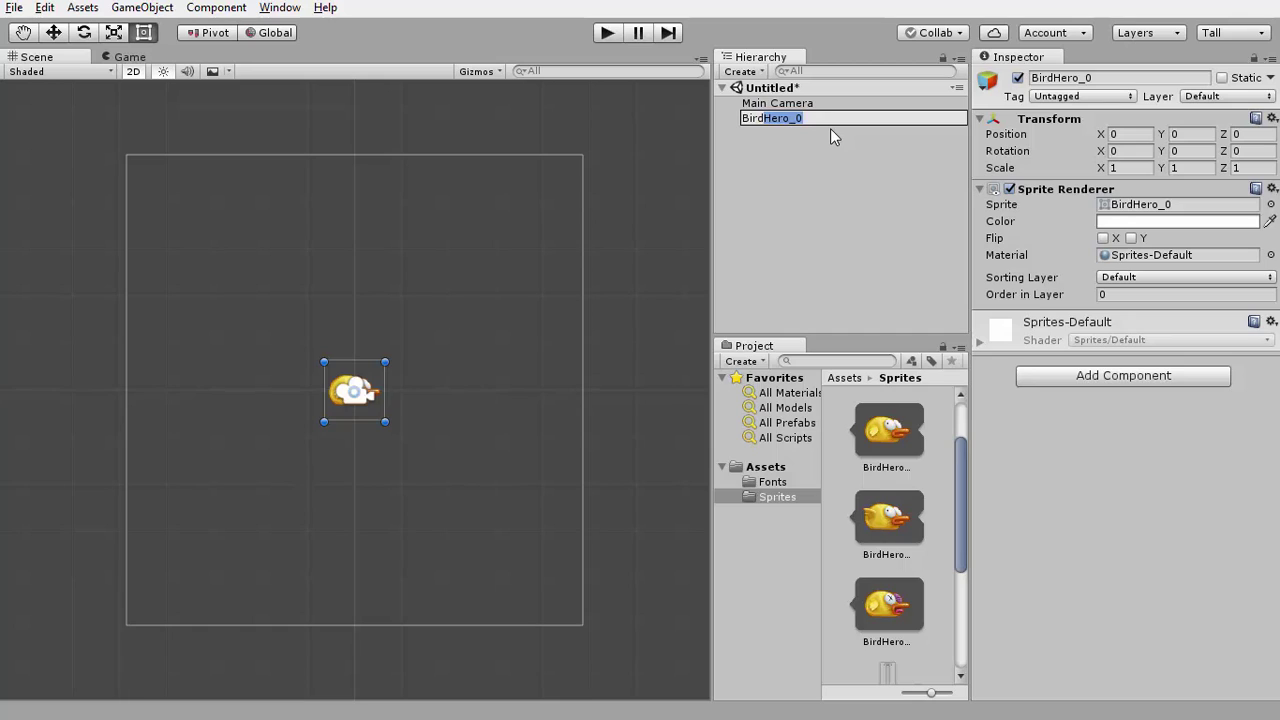
key("BackSpace")
key("Return")
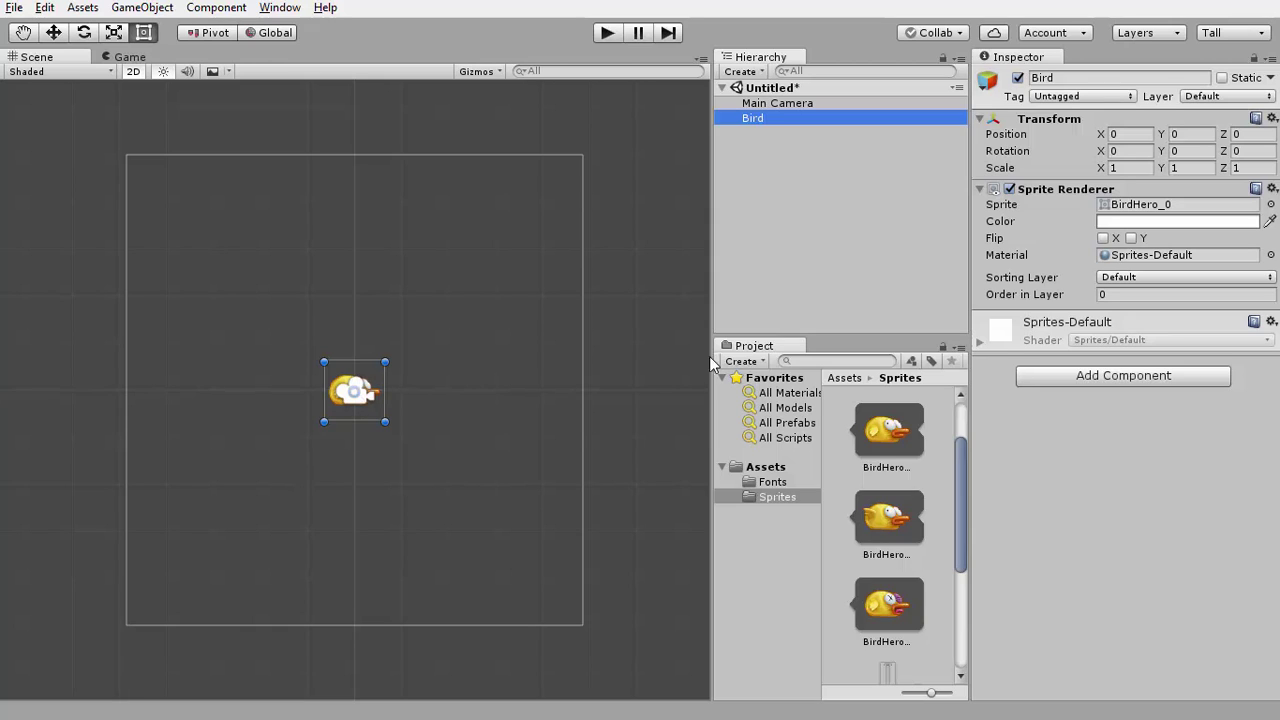
- Add GrassThinSprite from the Sprites folder to the scene hierarchy as a new object
left_click(787, 494)
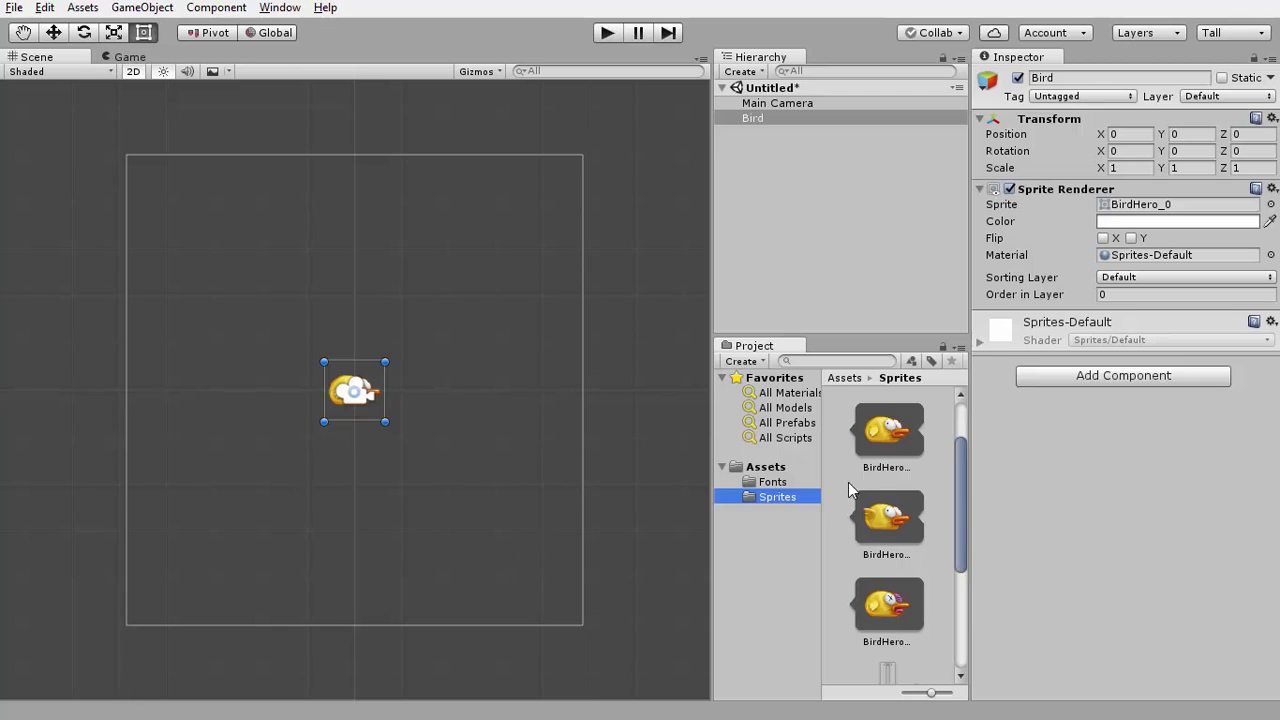
scroll(848, 490, "down", 5)
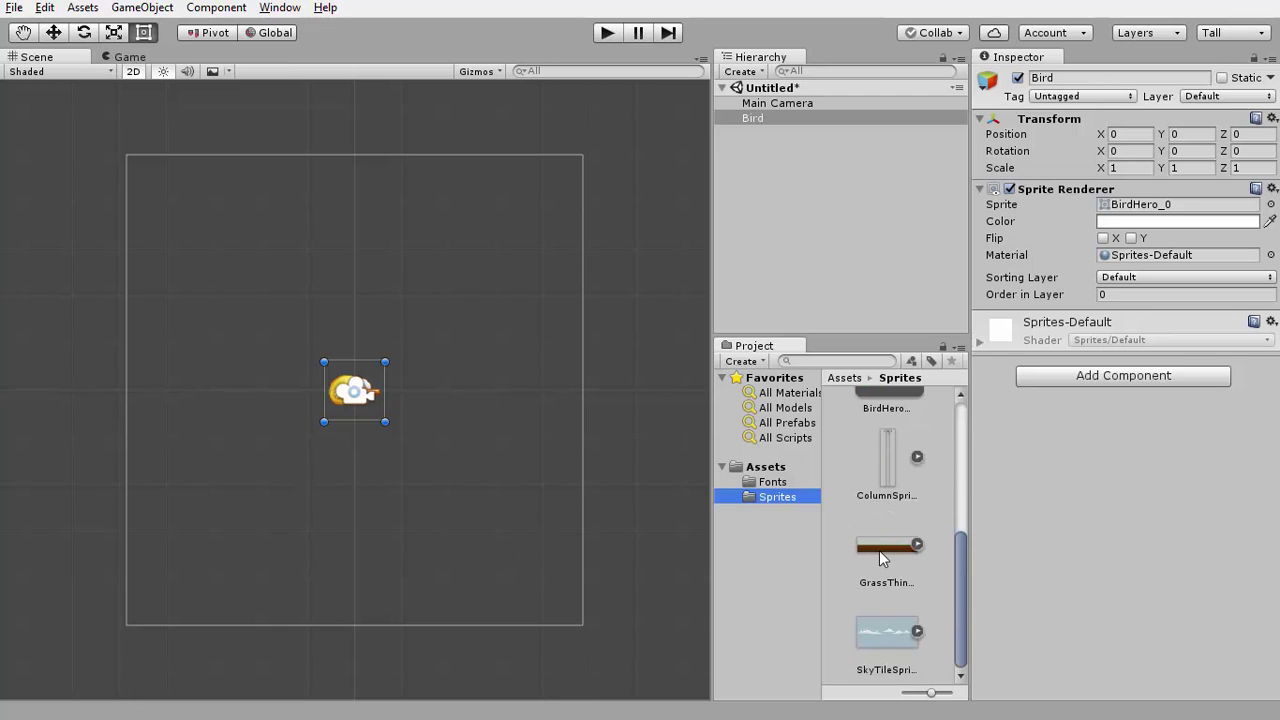
left_click(890, 578)
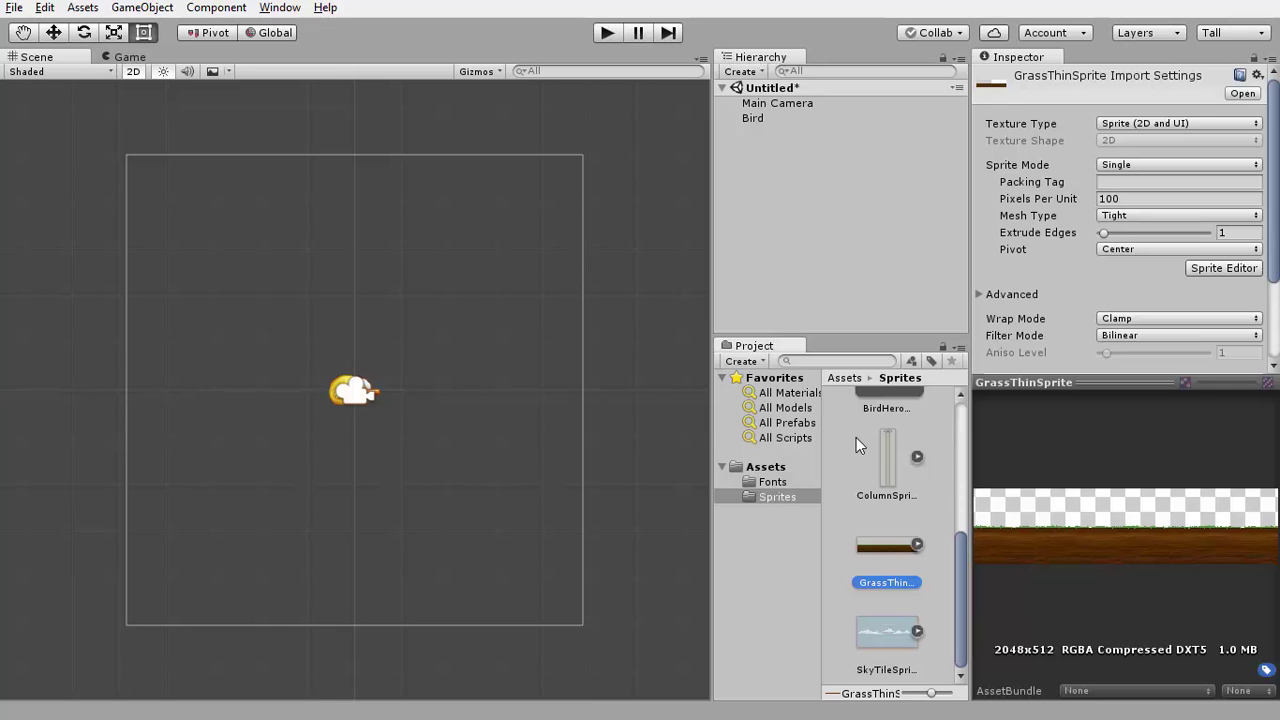
left_click_drag(878, 547, 838, 280)
left_click_drag(776, 178, 777, 180)
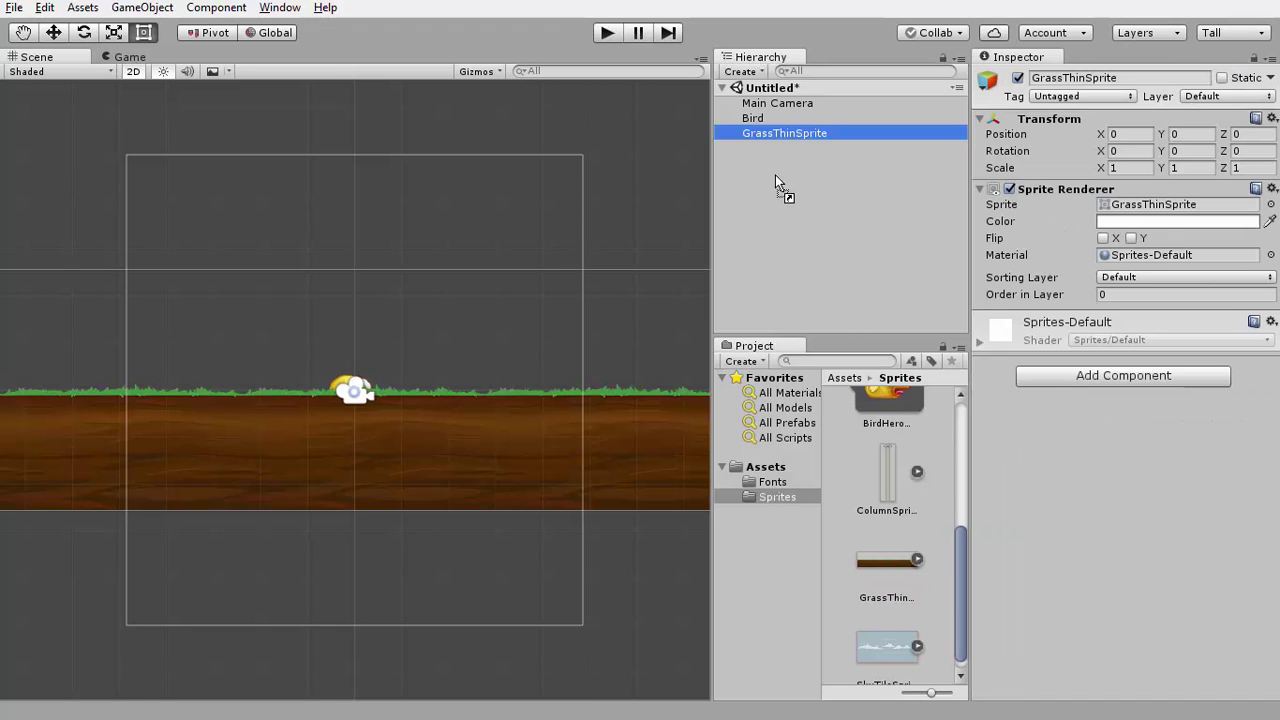
- Compare the camera's framing of the bird and grass in the Scene view with the rendered Game view
scroll(308, 402, "down", 1)
scroll(315, 386, "down", 3)
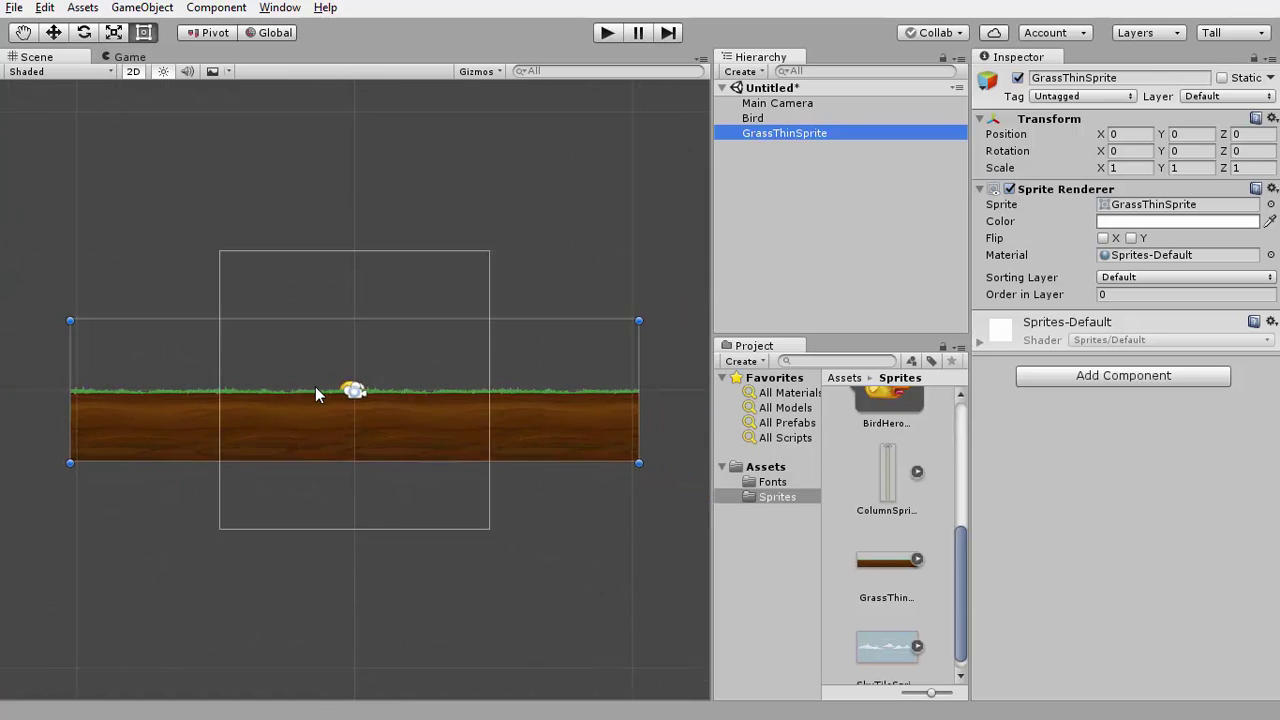
scroll(322, 390, "up", 1)
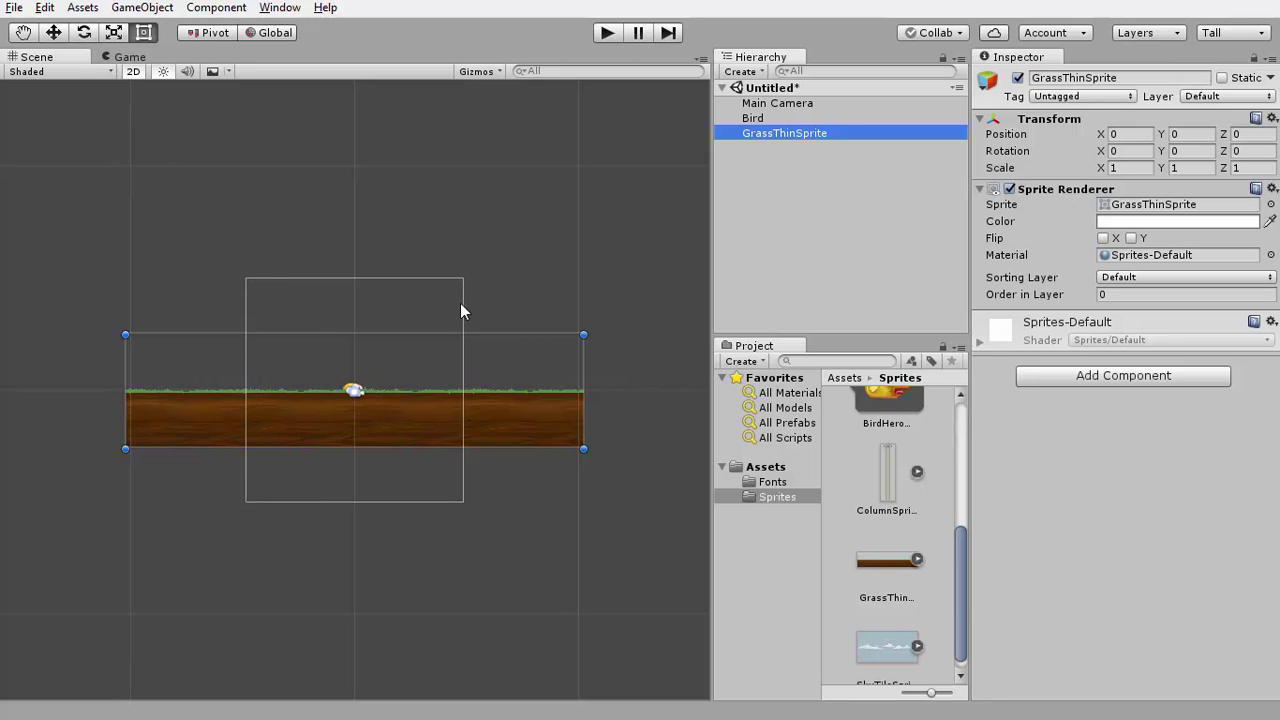
left_click(127, 56)
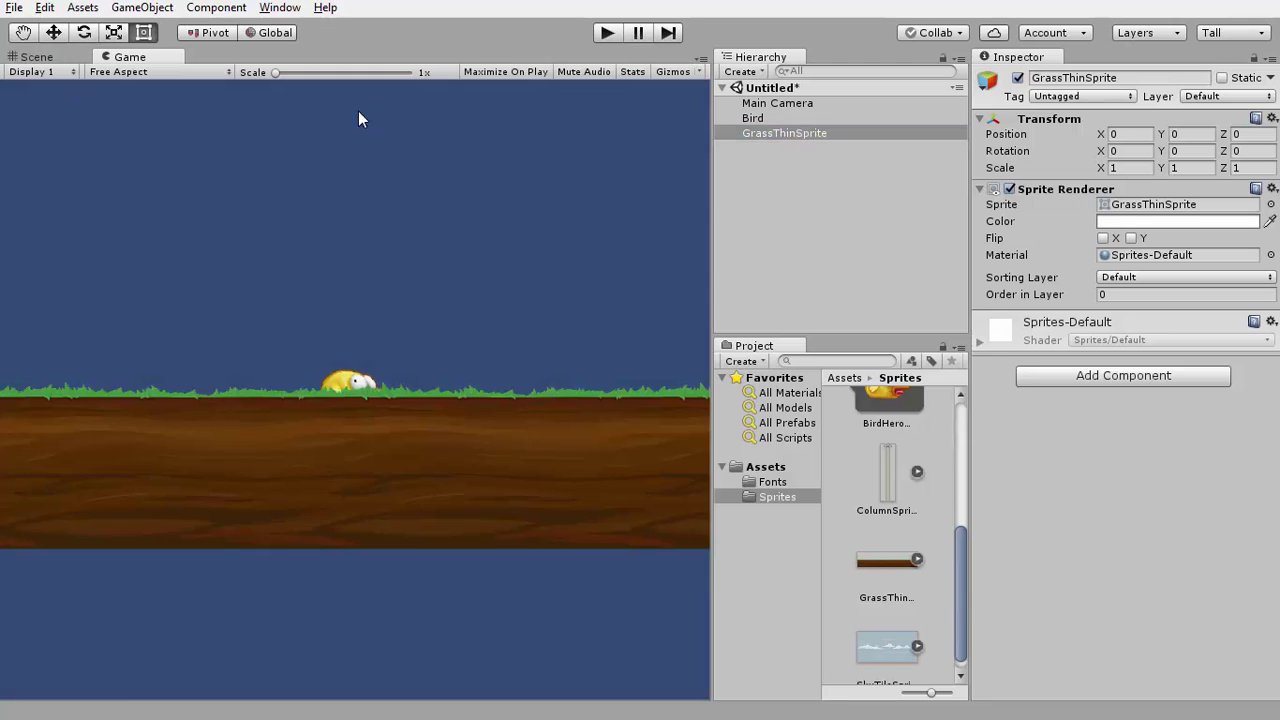
left_click(37, 57)
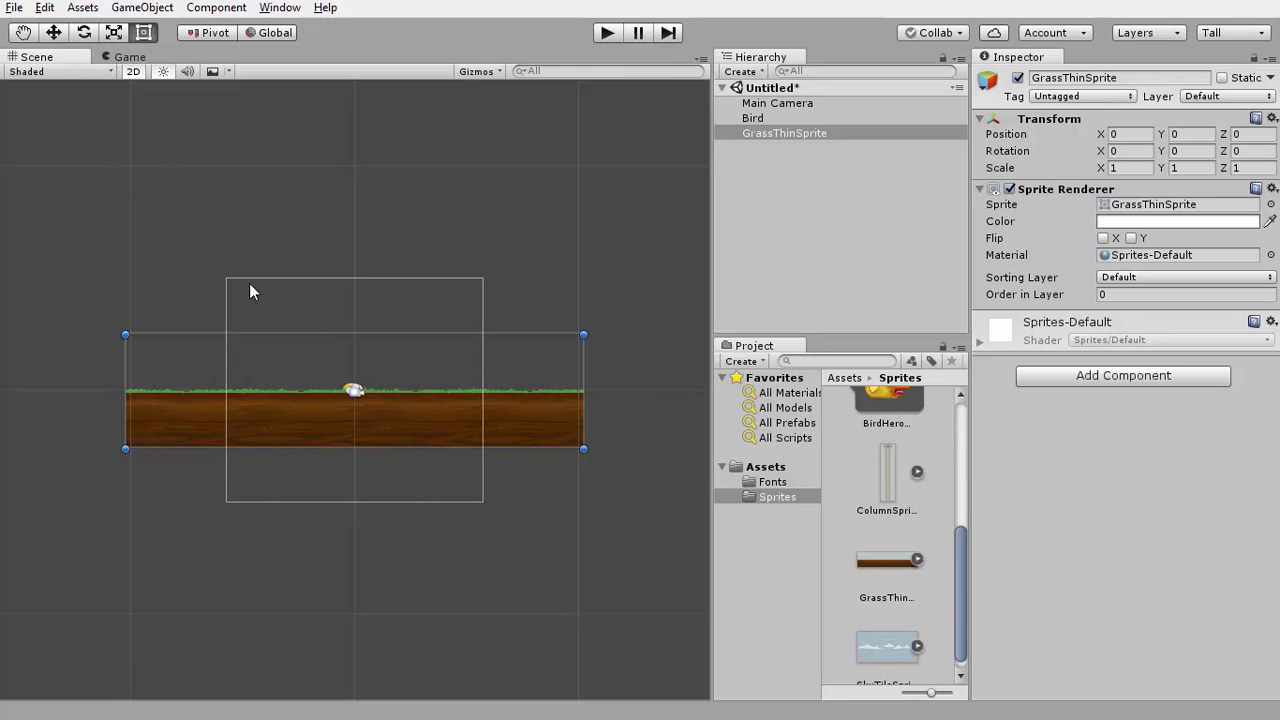
left_click(132, 57)
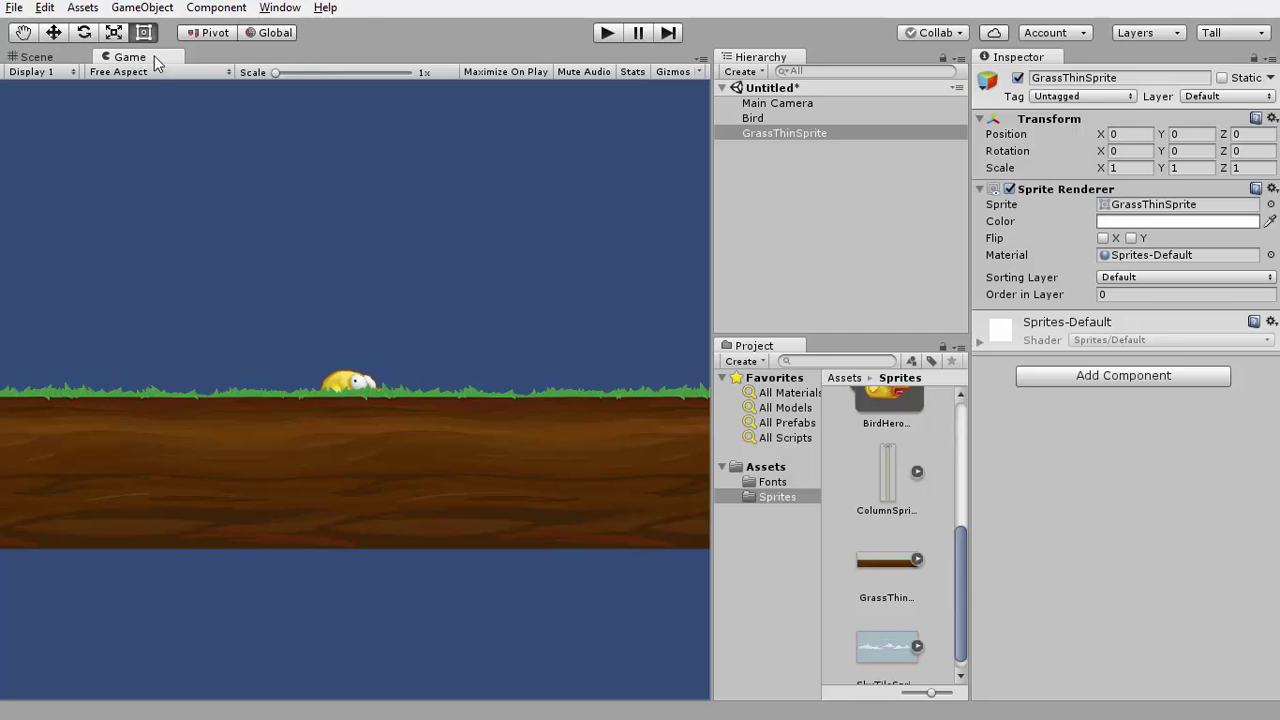
- Undock the Game view into a floating window and resize it narrow and wide to examine how Free Aspect alters the camera frame
left_click_drag(150, 58, 417, 330)
left_click_drag(408, 20, 603, 143)
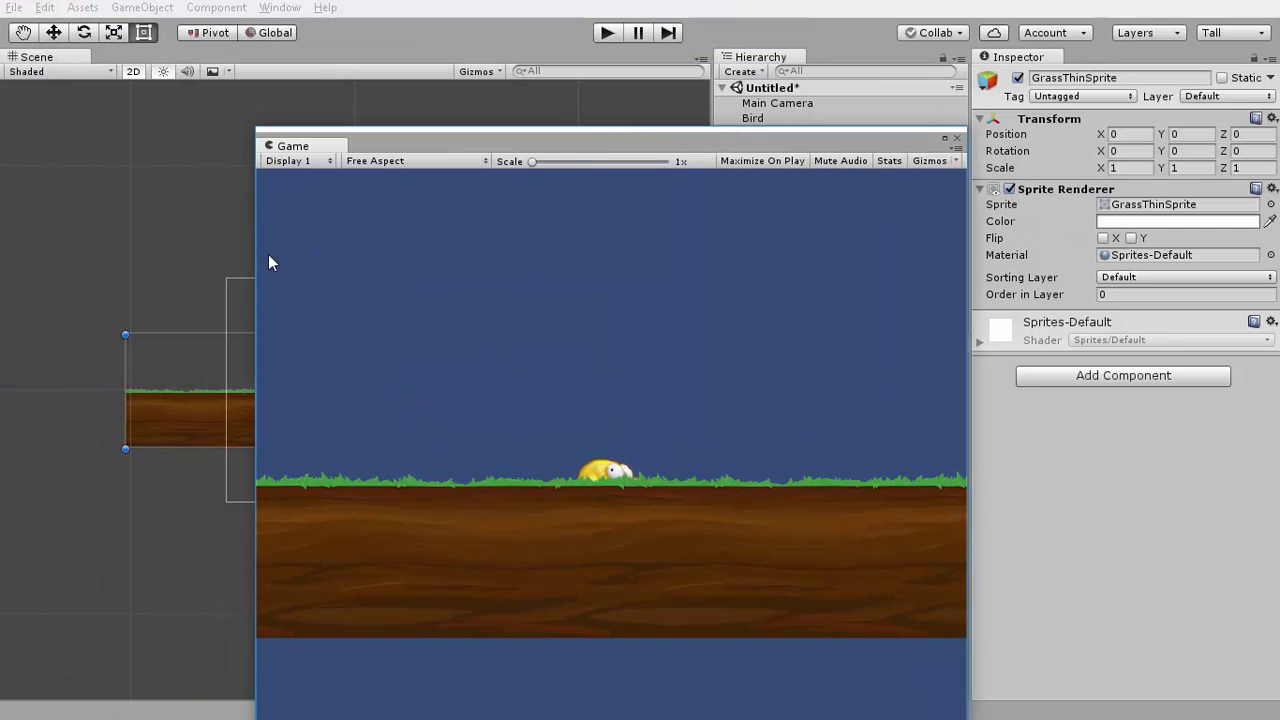
left_click_drag(258, 253, 635, 258)
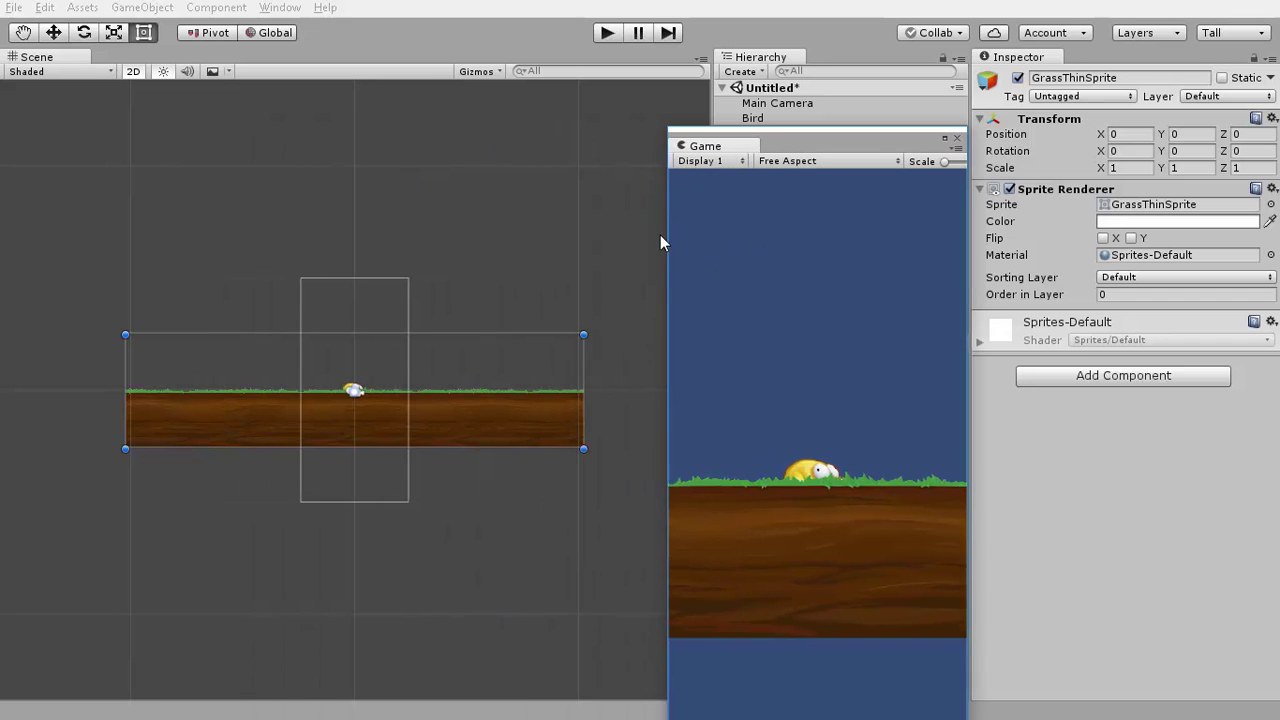
left_click_drag(663, 240, 207, 245)
left_click_drag(507, 128, 786, 154)
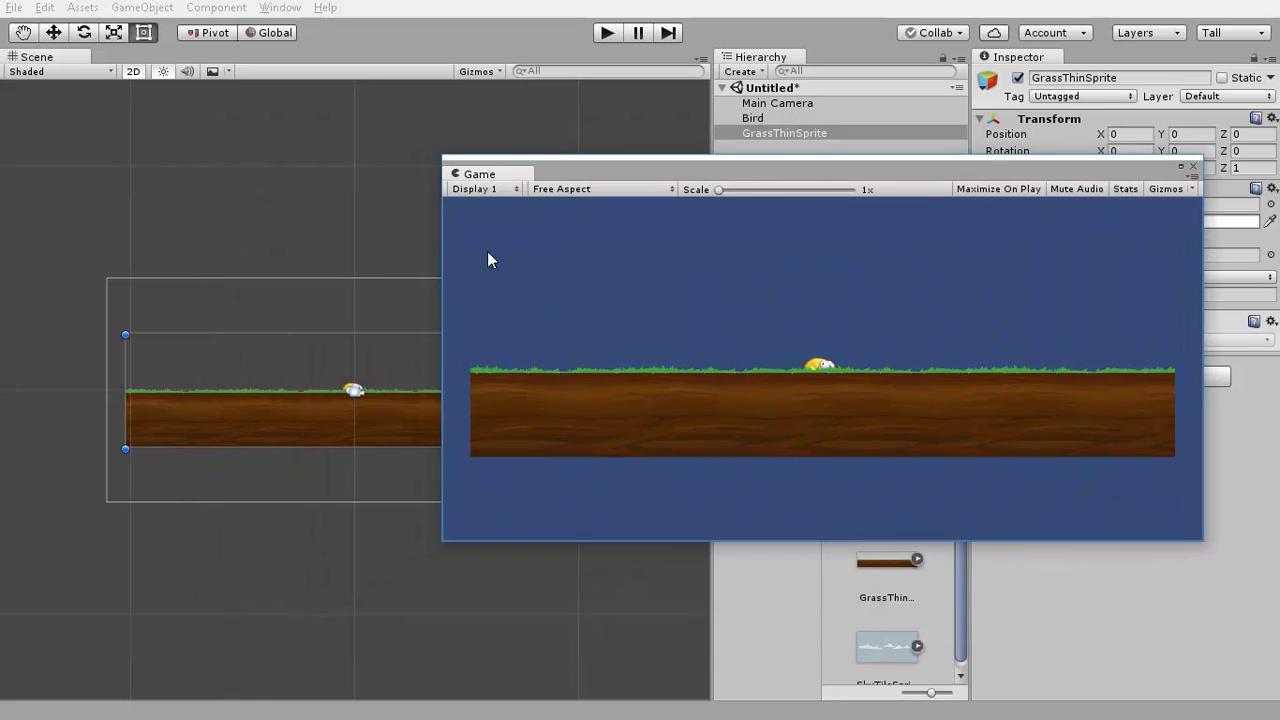
- Dock the Game view back beside the Scene view, set its aspect ratio to 16:9, and return to the Scene view
left_click_drag(594, 177, 422, 196)
left_click_drag(298, 198, 136, 72)
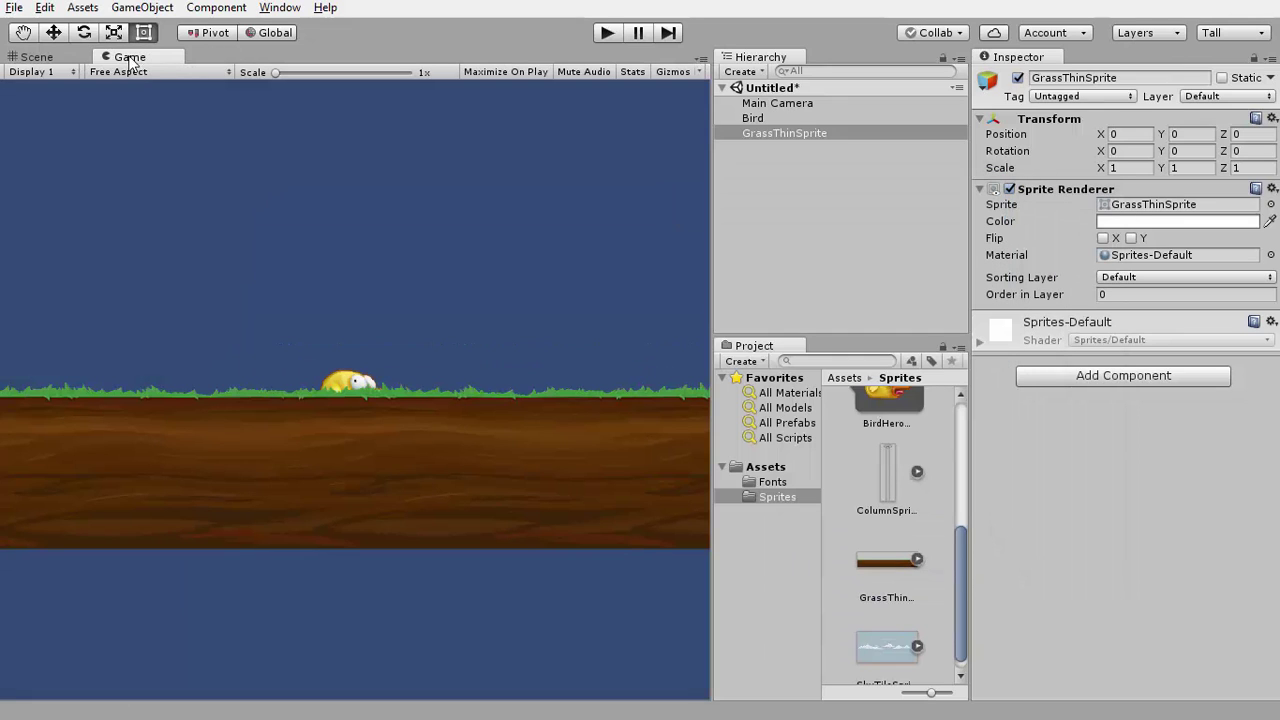
left_click(120, 73)
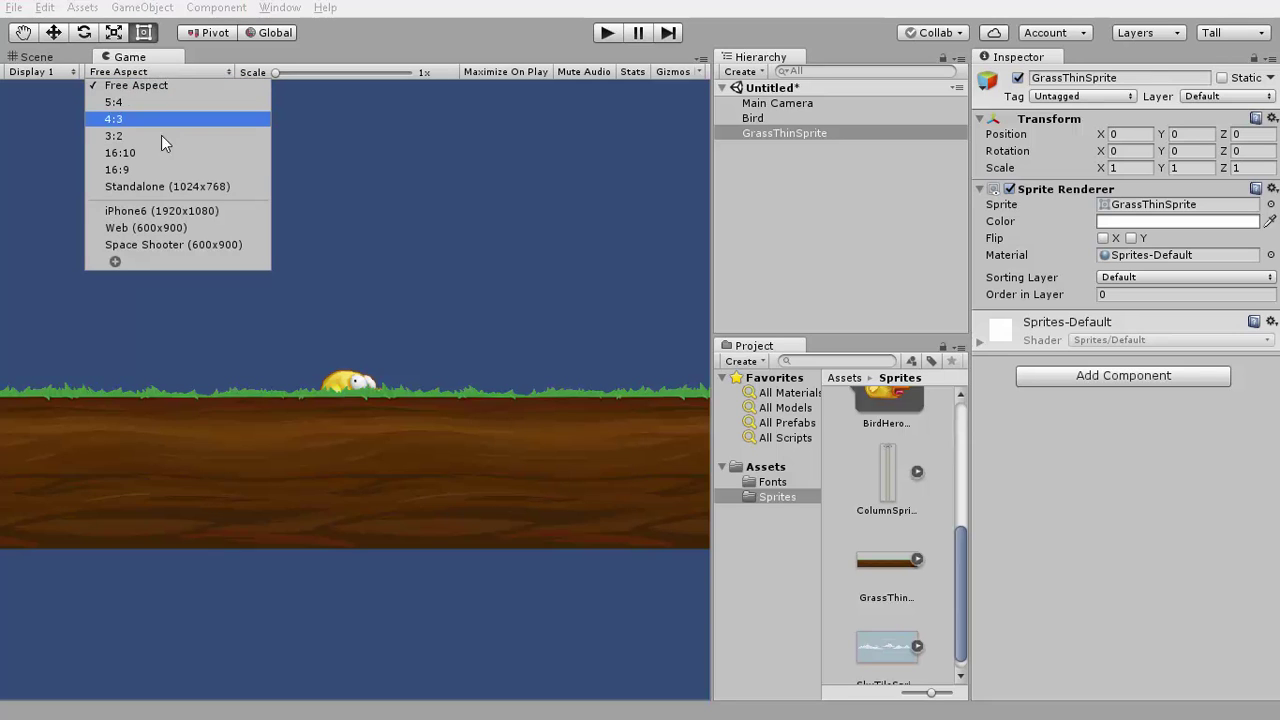
left_click(128, 170)
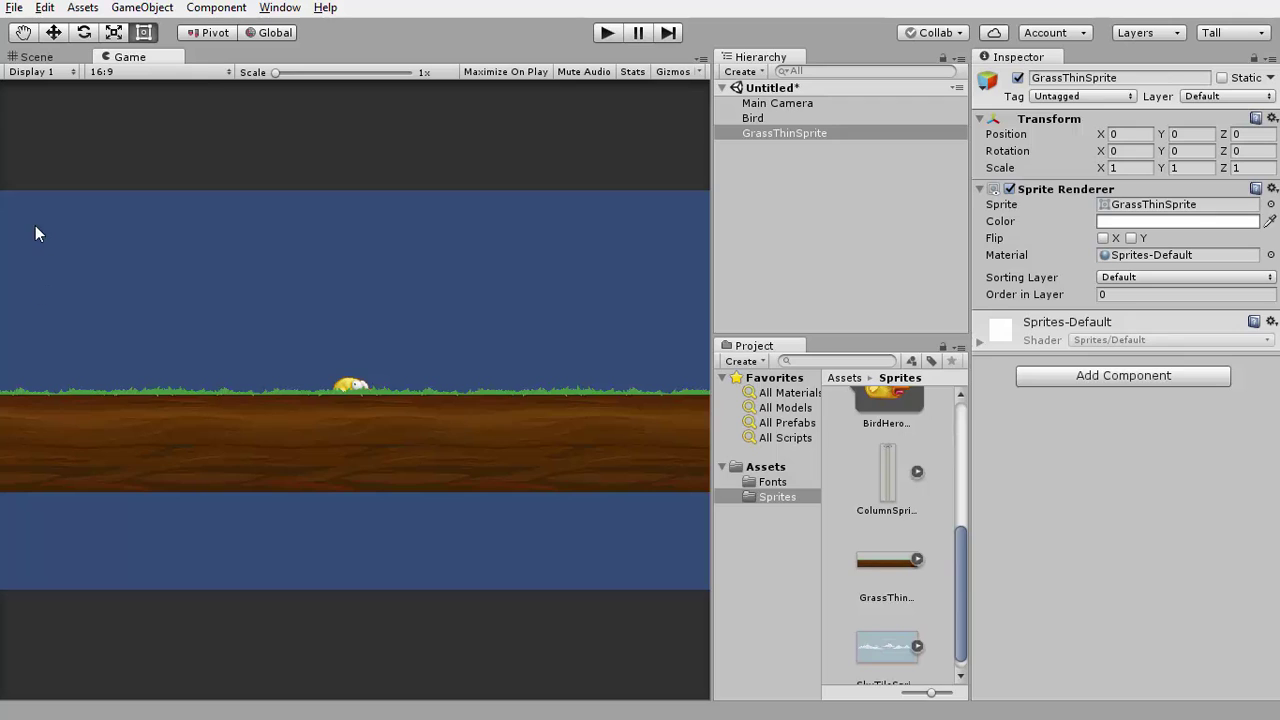
left_click(40, 58)
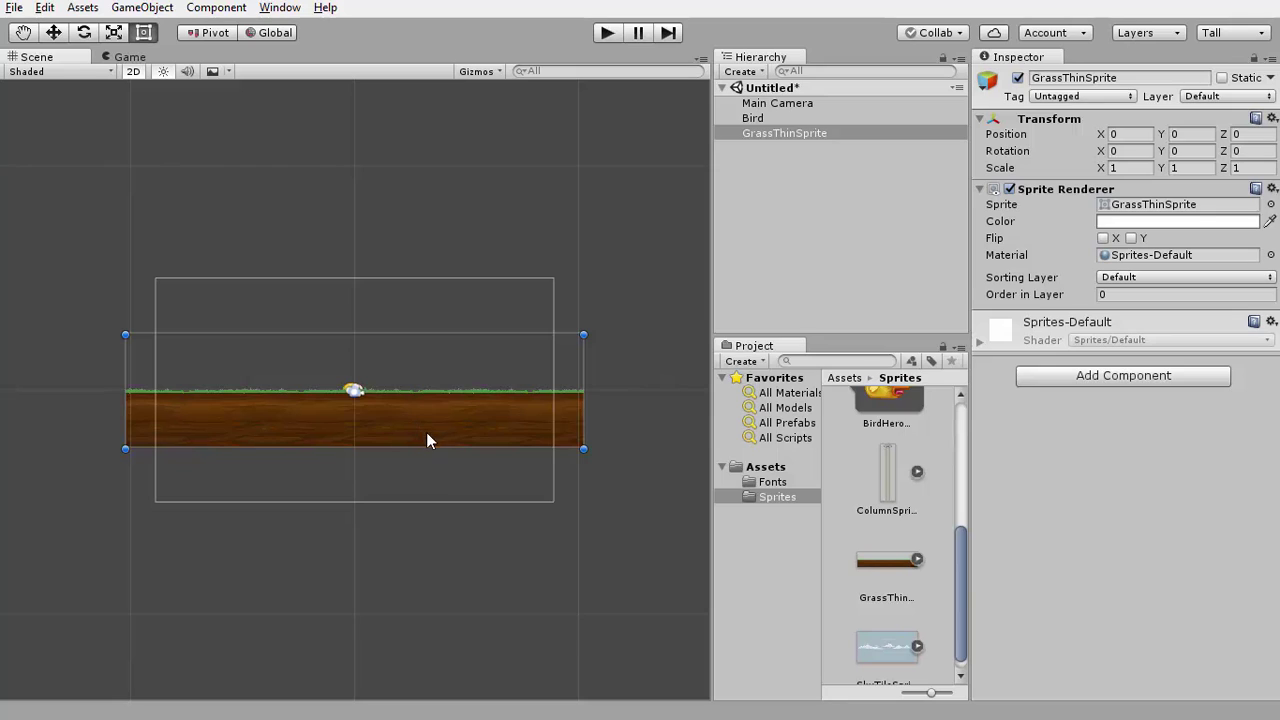
- Rename the GrassThinSprite object in the hierarchy as Ground
left_click(765, 133)
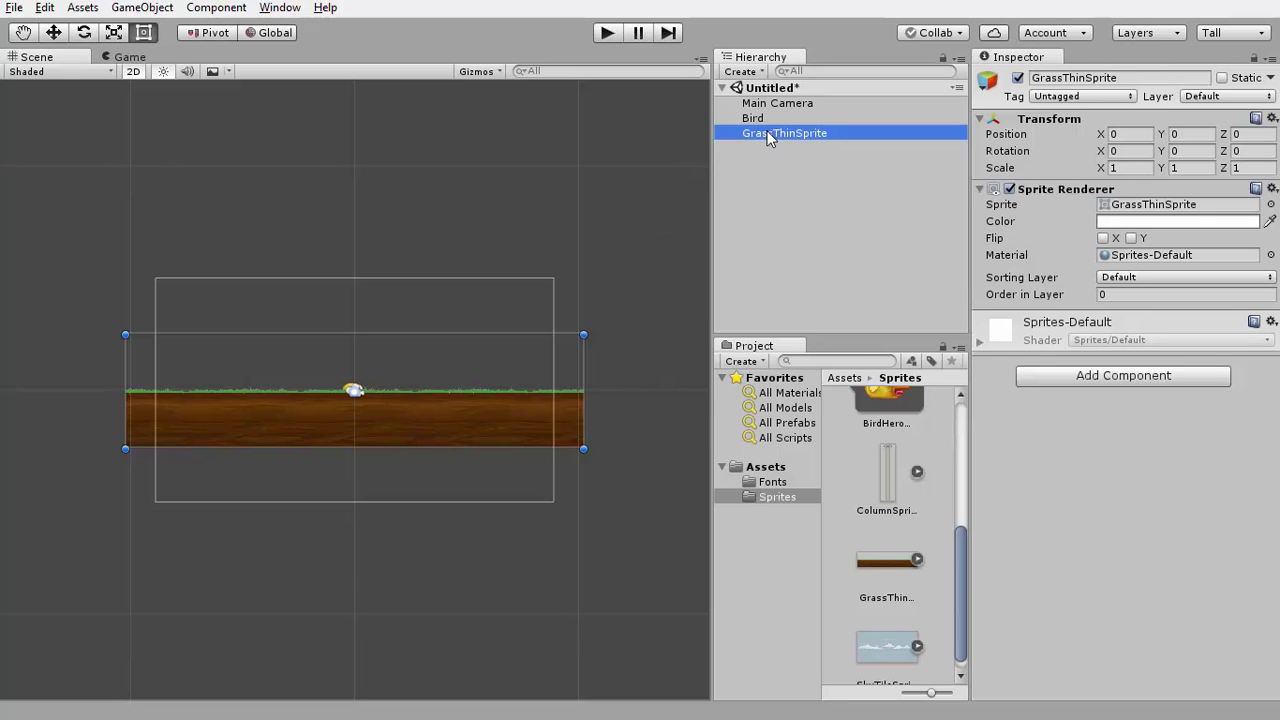
key("F2")
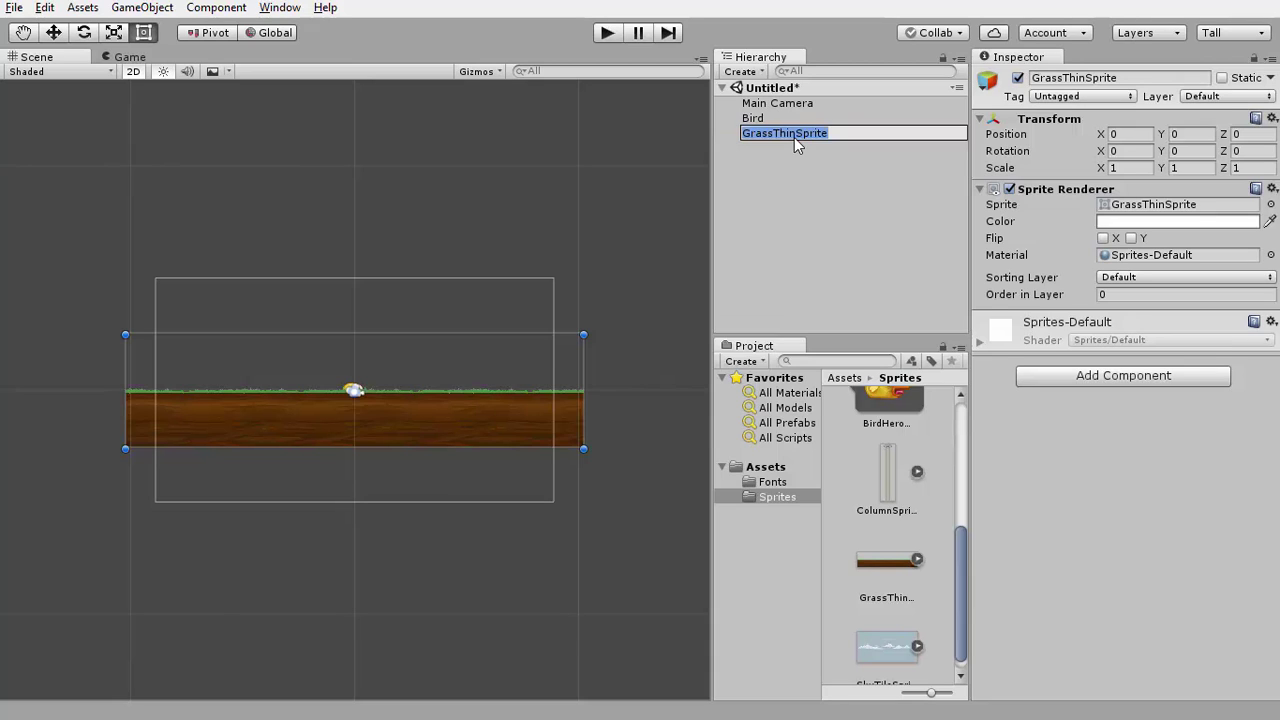
type("Ground")
key("Return")
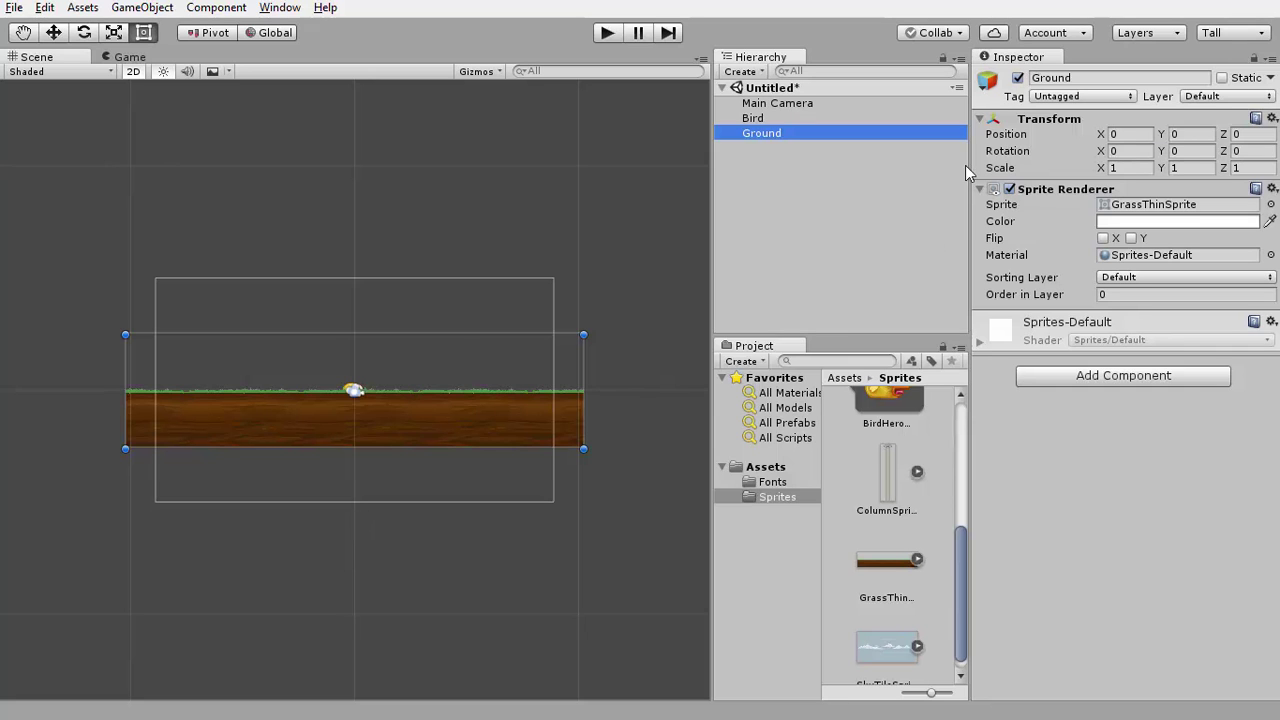
- Try lowering the Ground sprite freehand with the Rect tool to about Y -2.52, and undo the moves
mouse_move(352, 420)
left_mouse_down()
mouse_move(387, 436)
mouse_move(311, 491)
mouse_move(346, 480)
mouse_move(350, 403)
left_mouse_up()
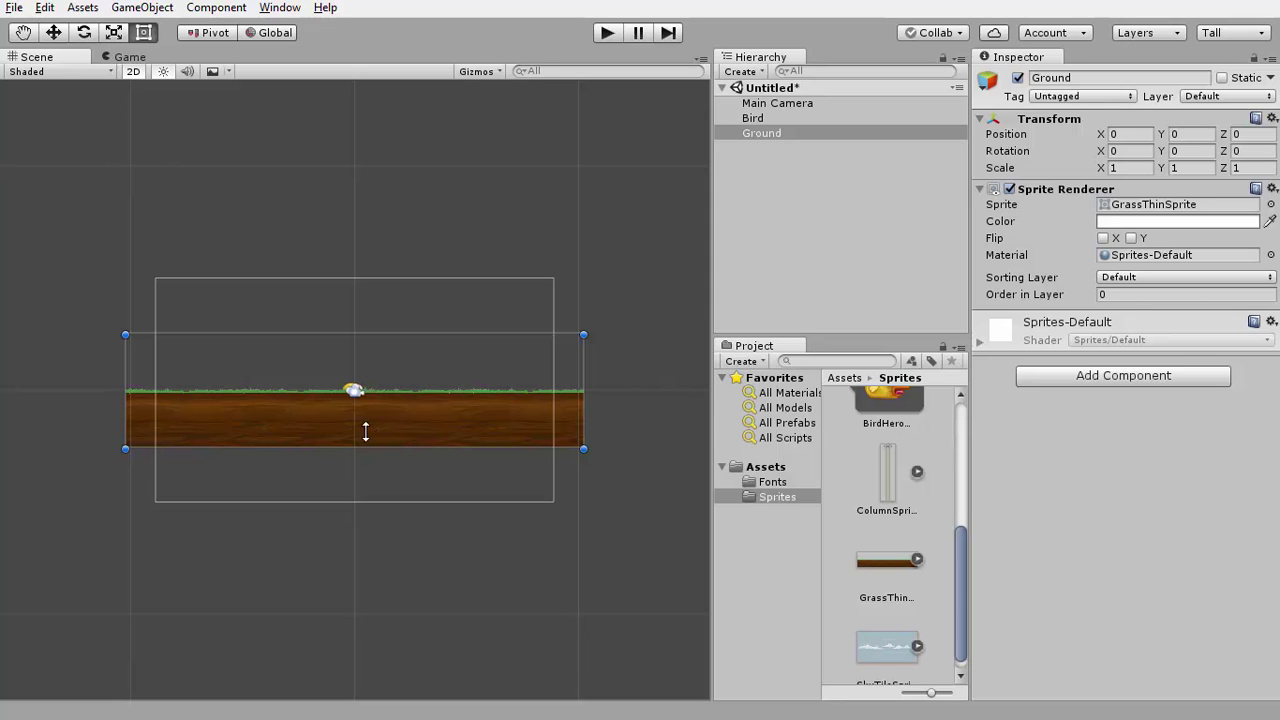
left_click(366, 426)
left_click(370, 440)
left_click_drag(366, 432, 405, 462)
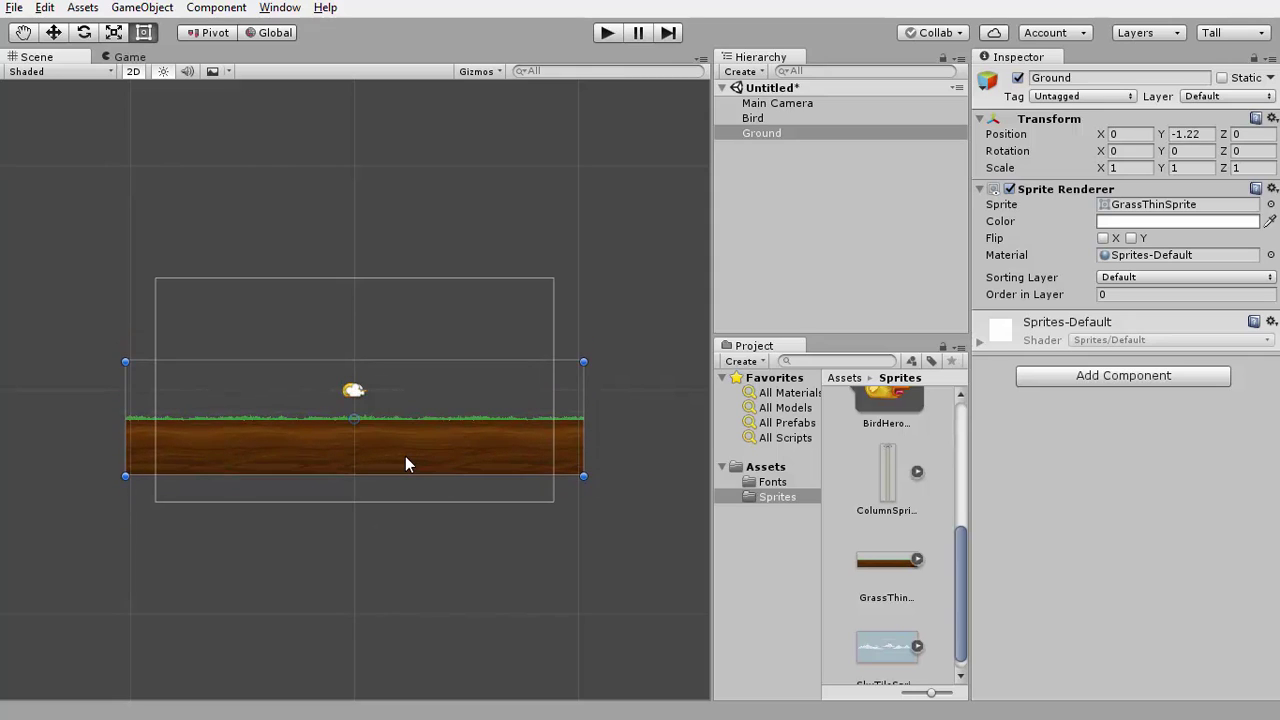
key("ctrl+z")
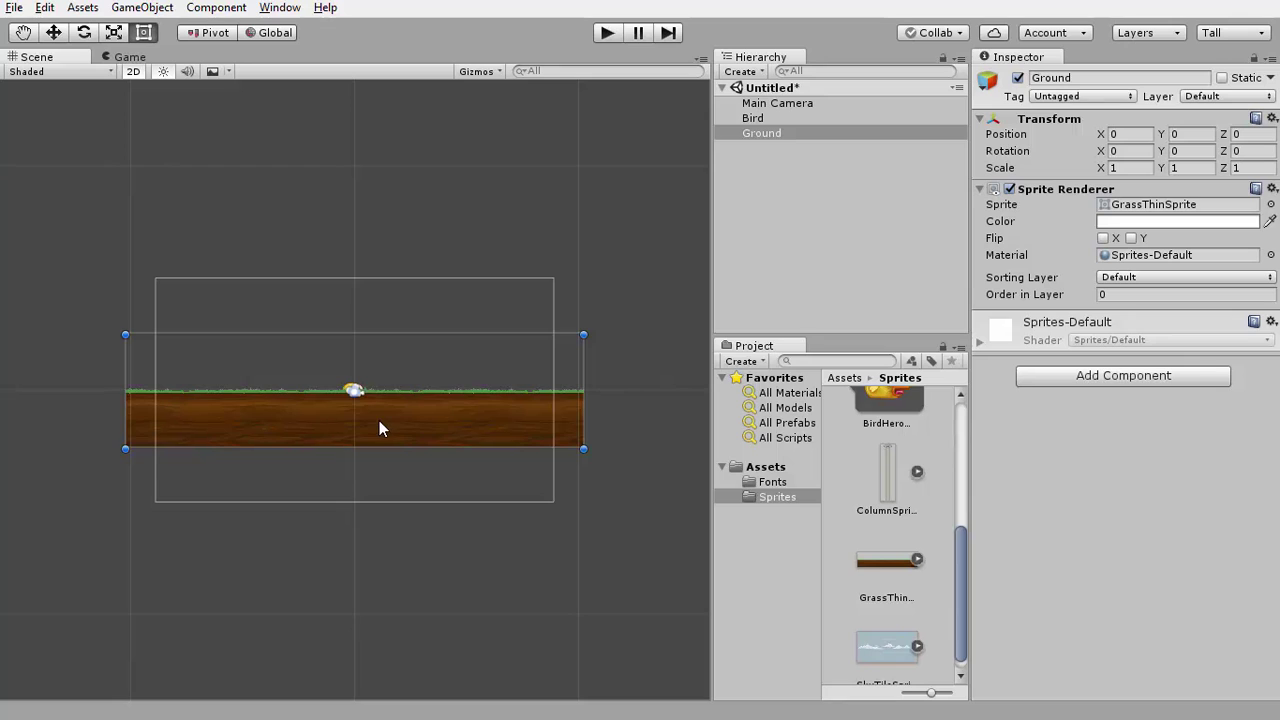
left_click_drag(381, 421, 382, 468)
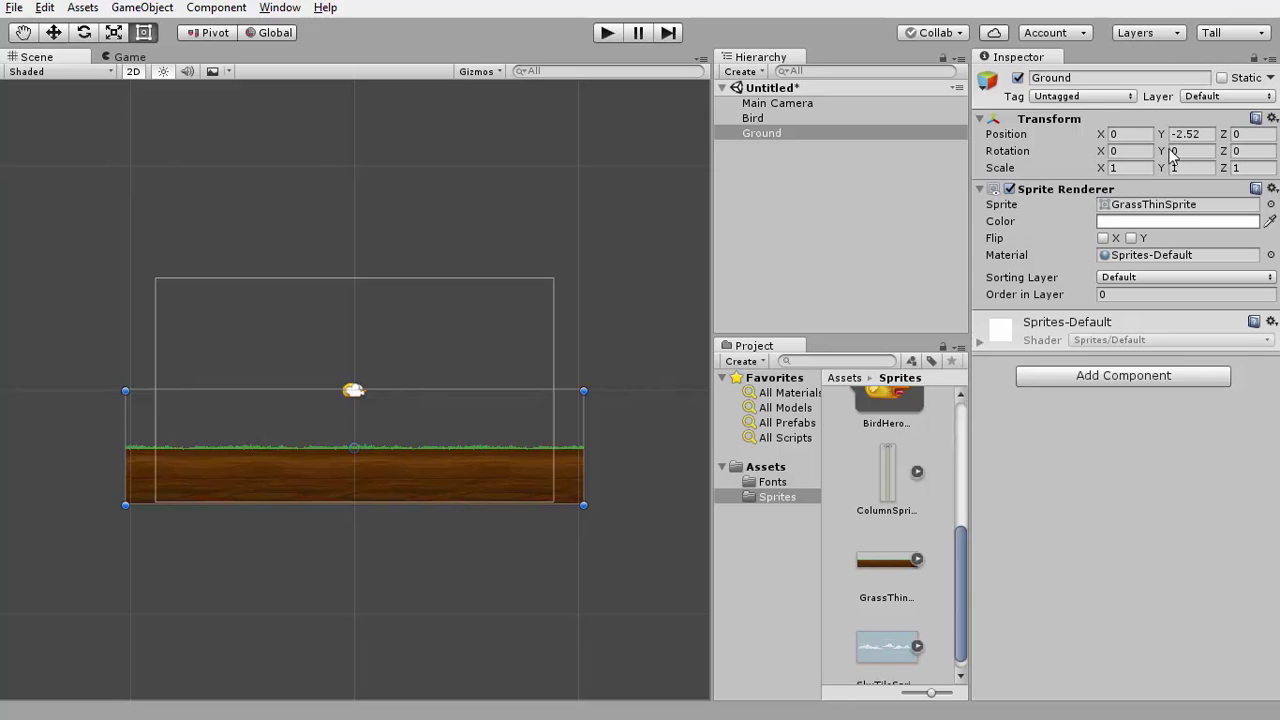
key("ctrl+z")
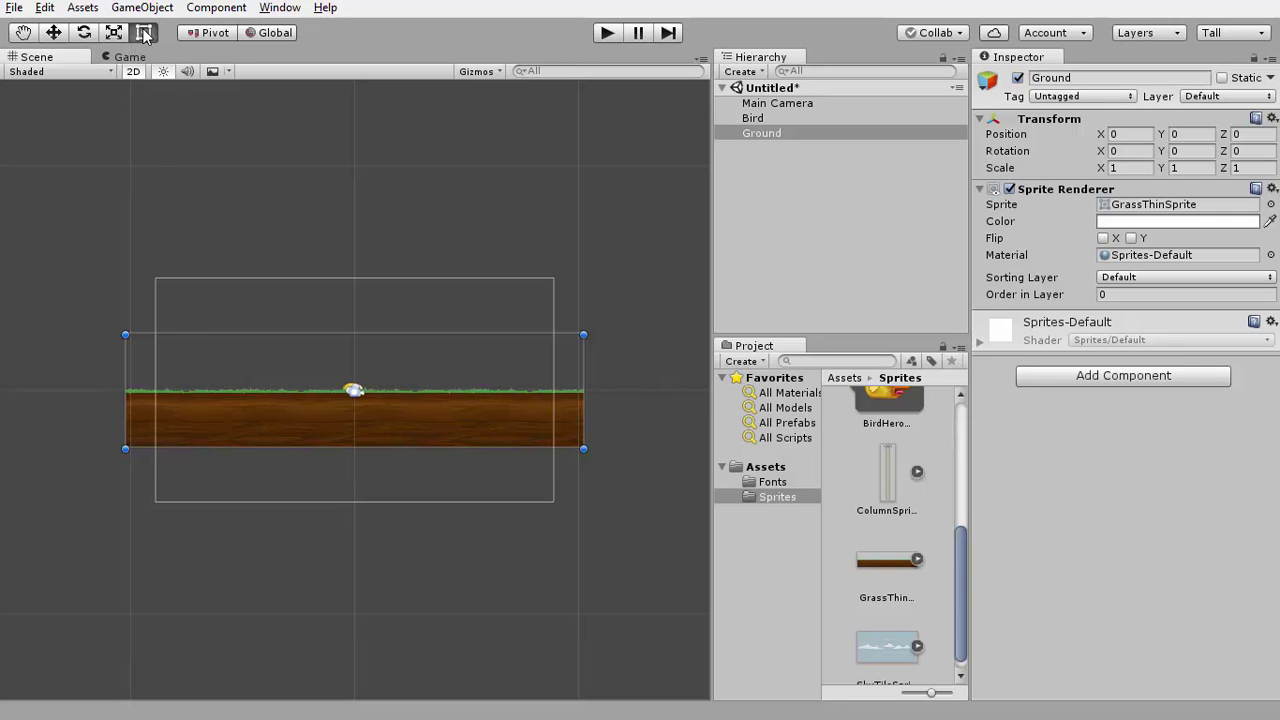
- Lower Ground along the vertical axis with the Move tool to about Y -2.52, and switch back to the Rect tool
left_click(55, 33)
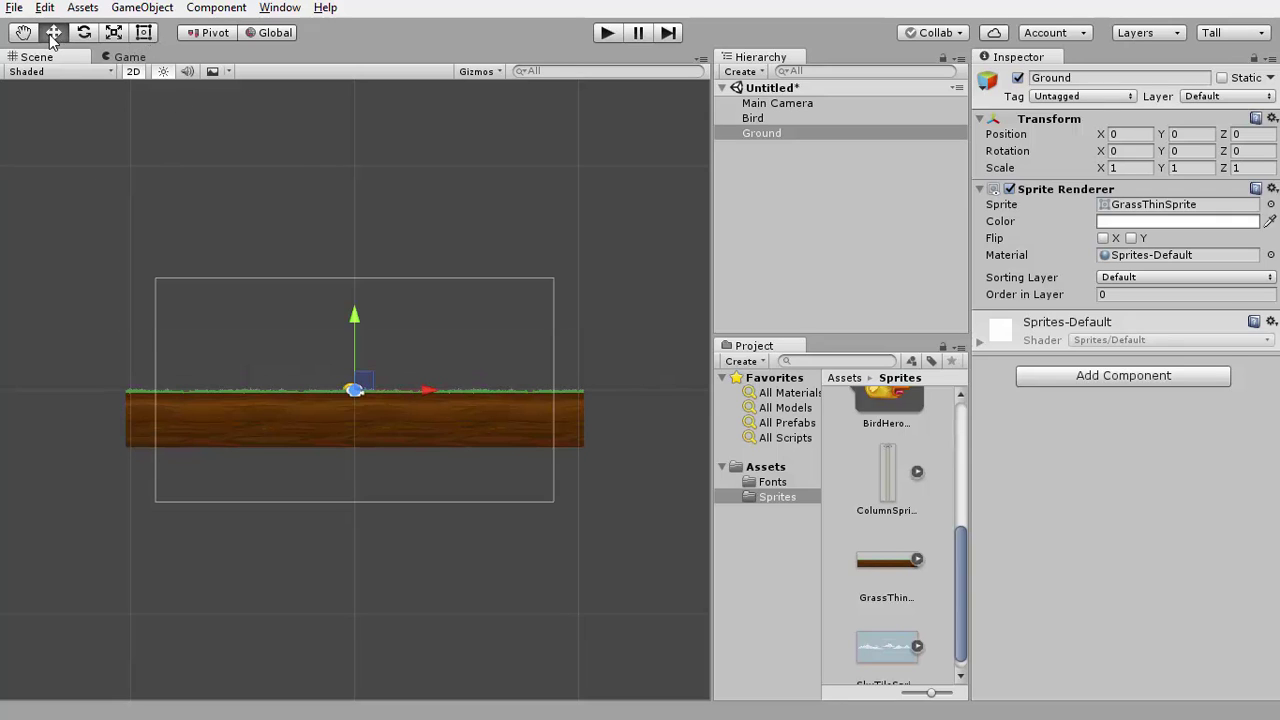
left_click_drag(352, 318, 372, 375)
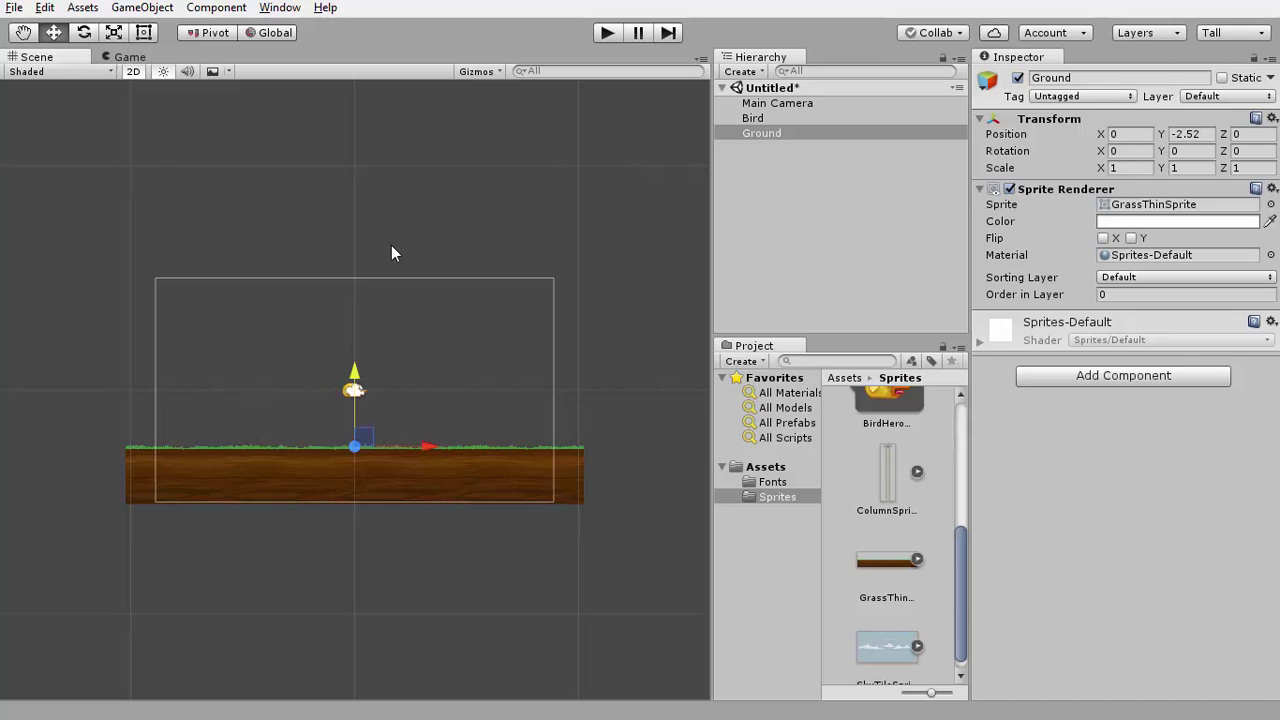
left_click(145, 34)
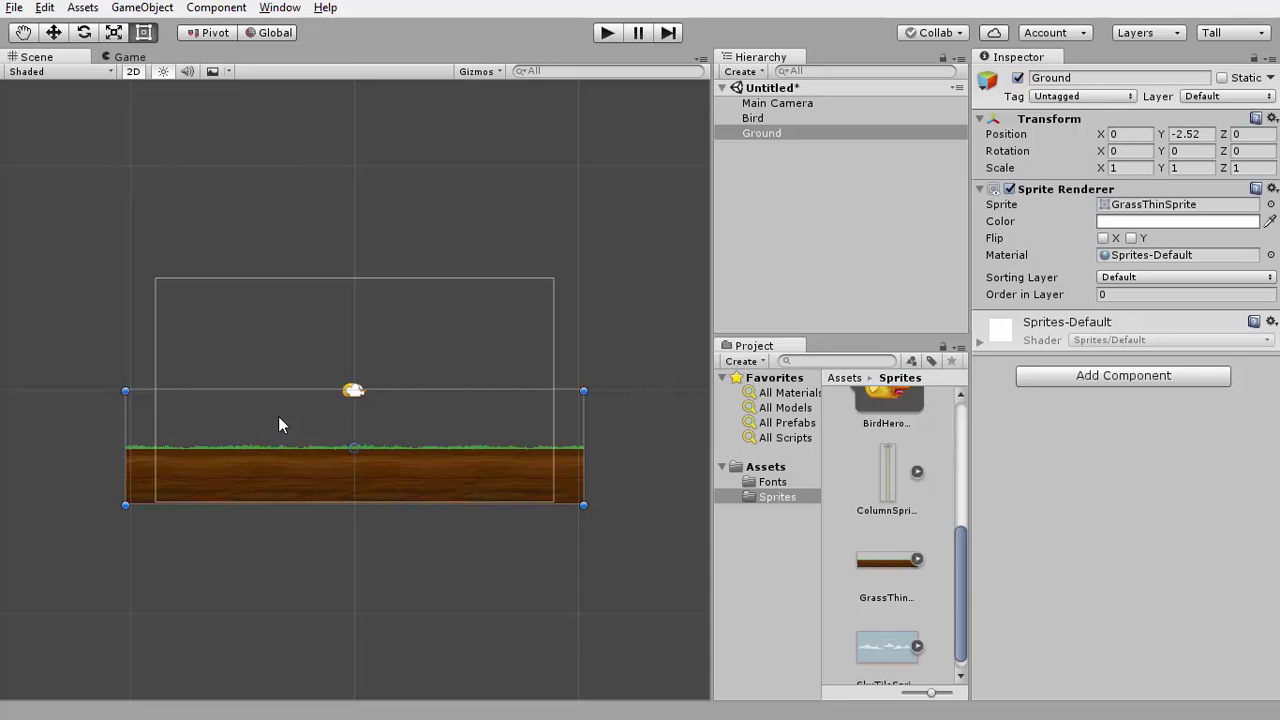
- Add SkyTileSprite from the Sprites folder to the scene hierarchy as a new object
scroll(865, 502, "down", 1)
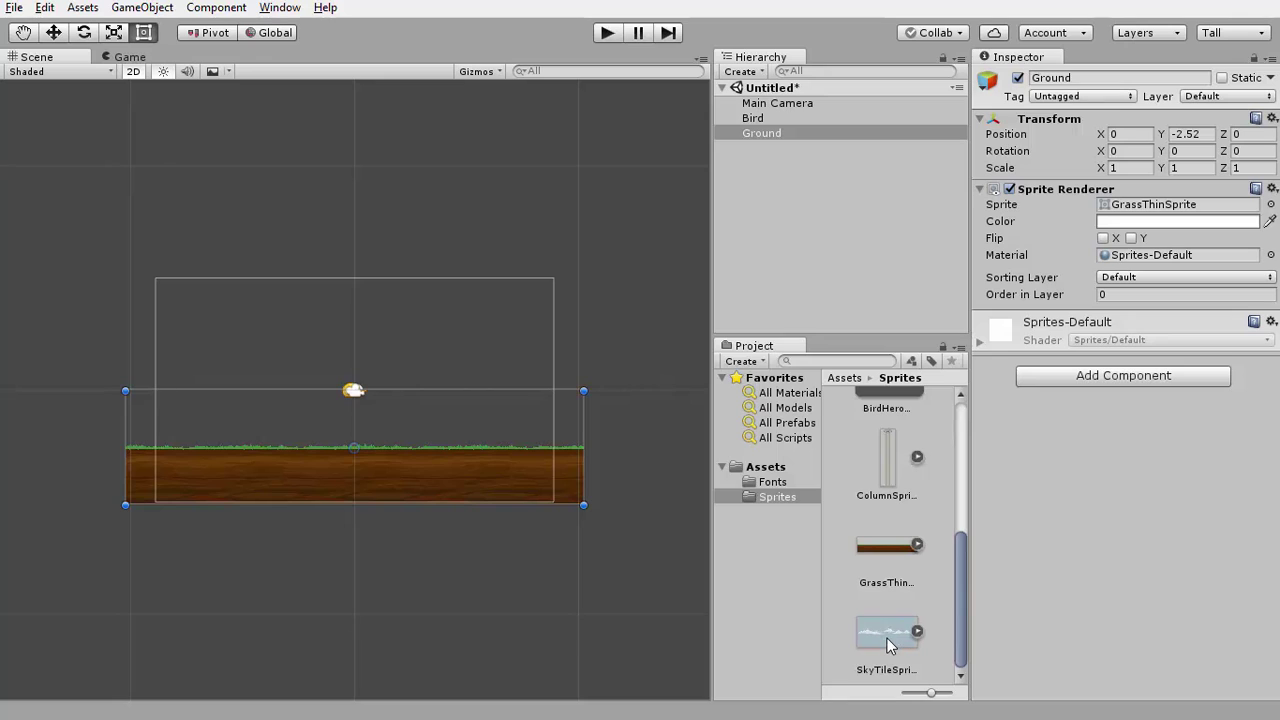
left_click_drag(890, 645, 854, 295)
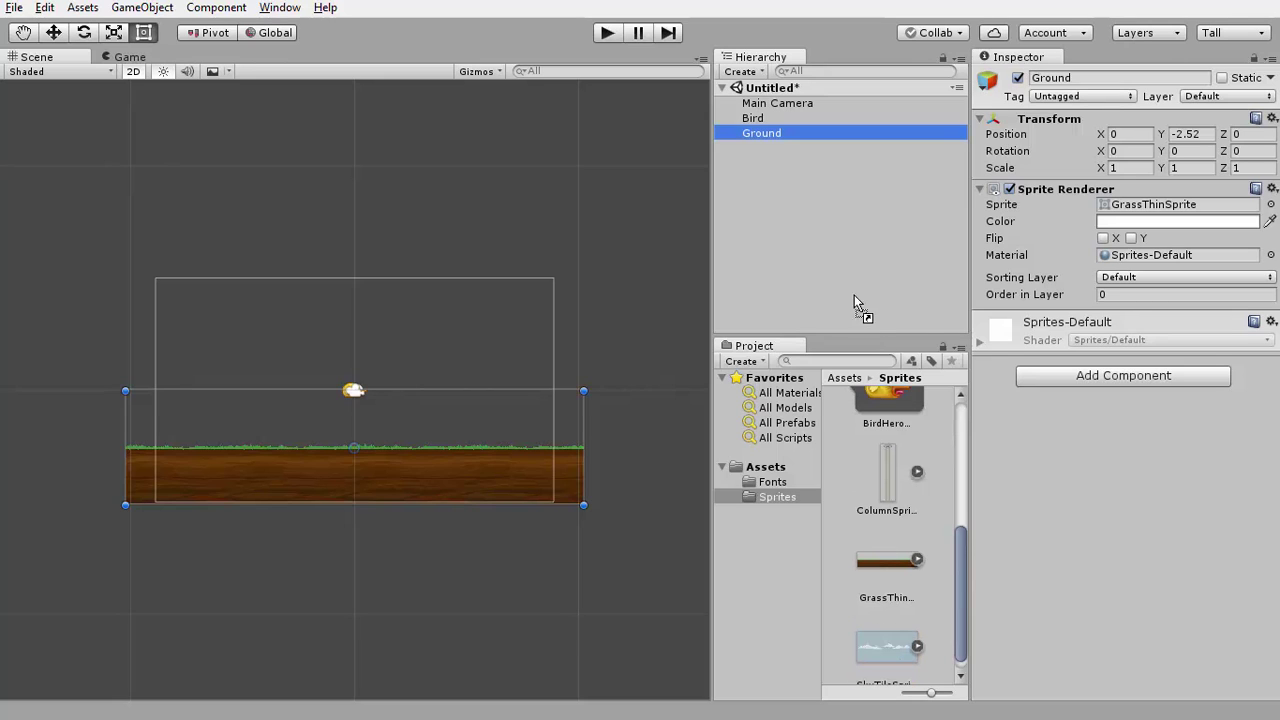
left_click_drag(812, 226, 805, 219)
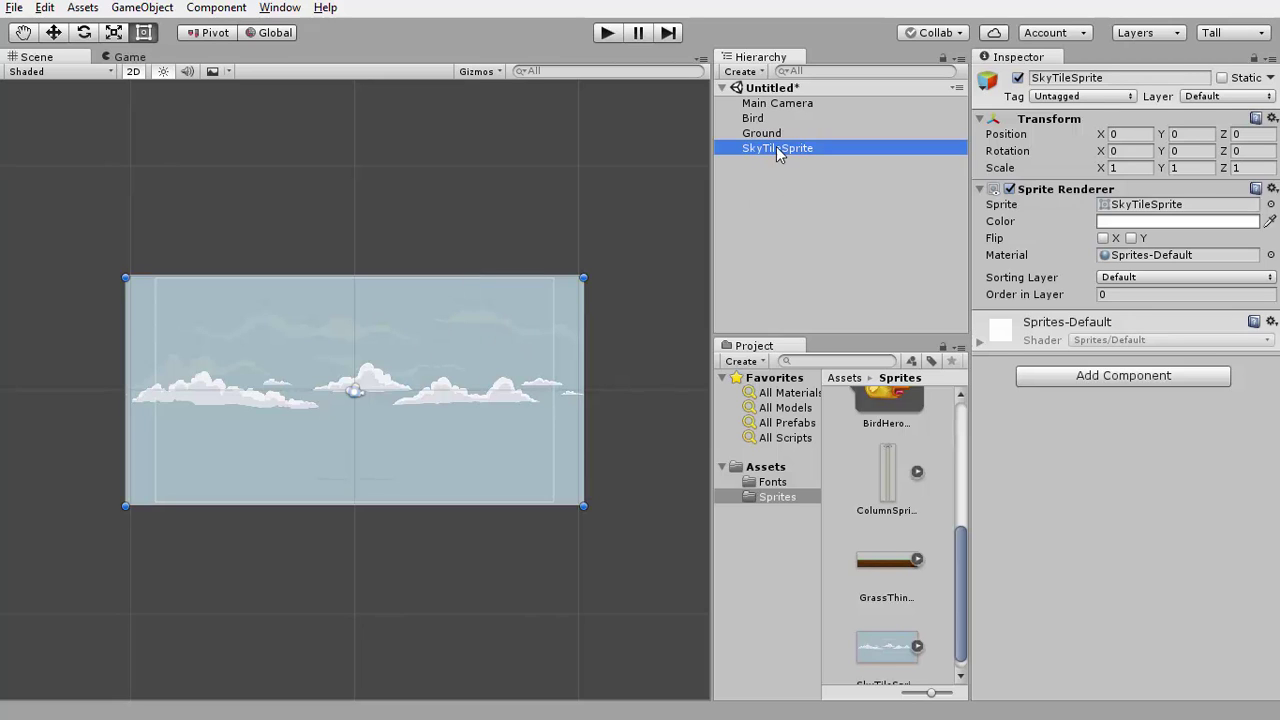
- Check the sorting settings of Bird, Ground and SkyTileSprite, and add a new sorting layer named Background
left_click(763, 120)
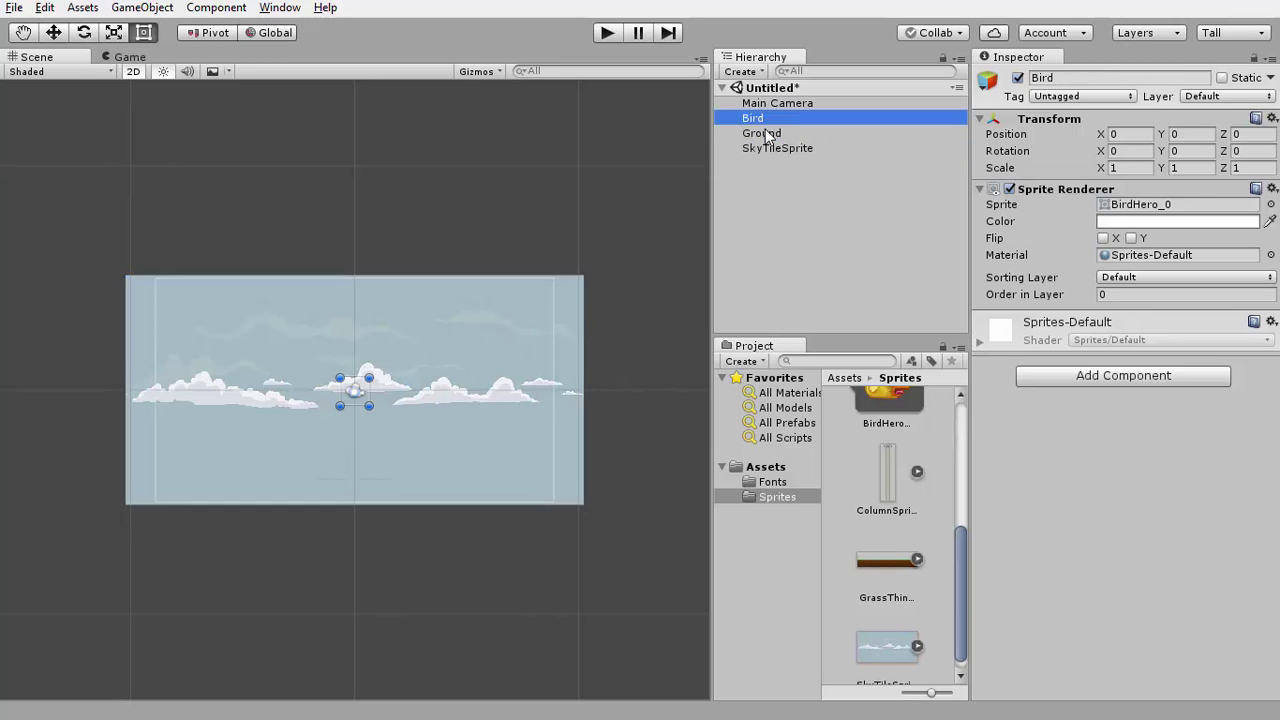
left_click(765, 133)
left_click(768, 148)
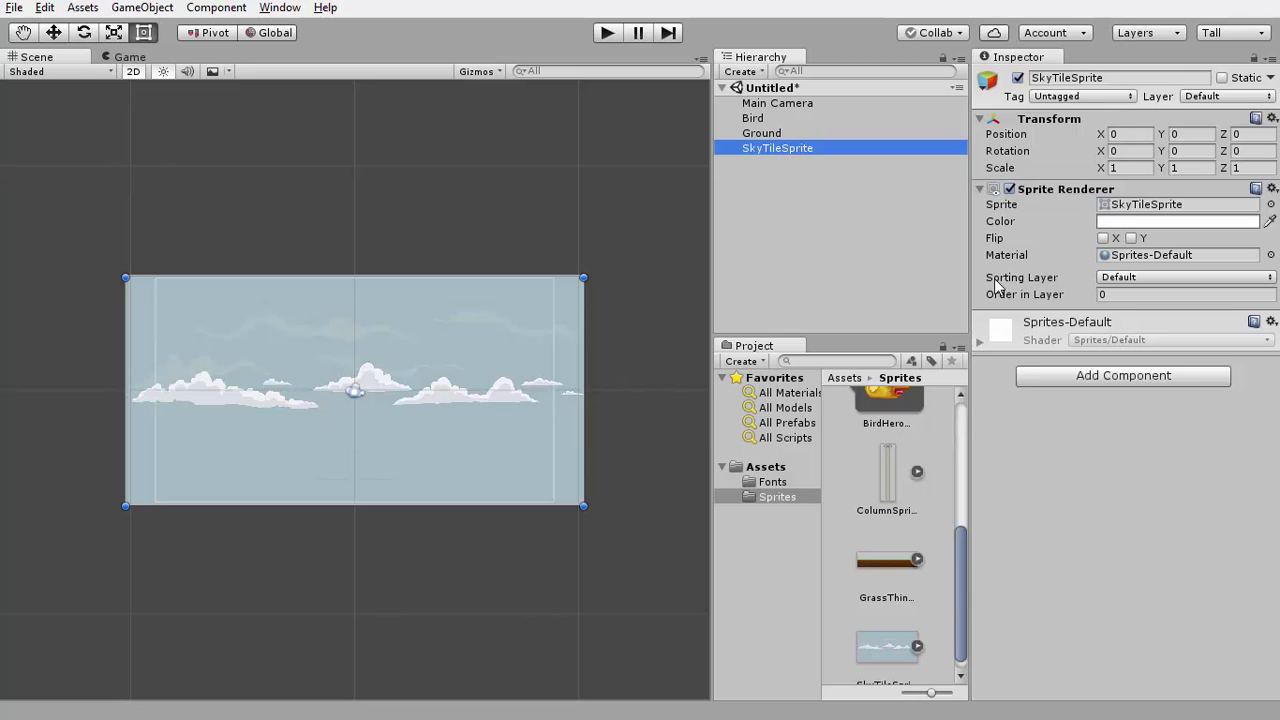
left_click(1130, 282)
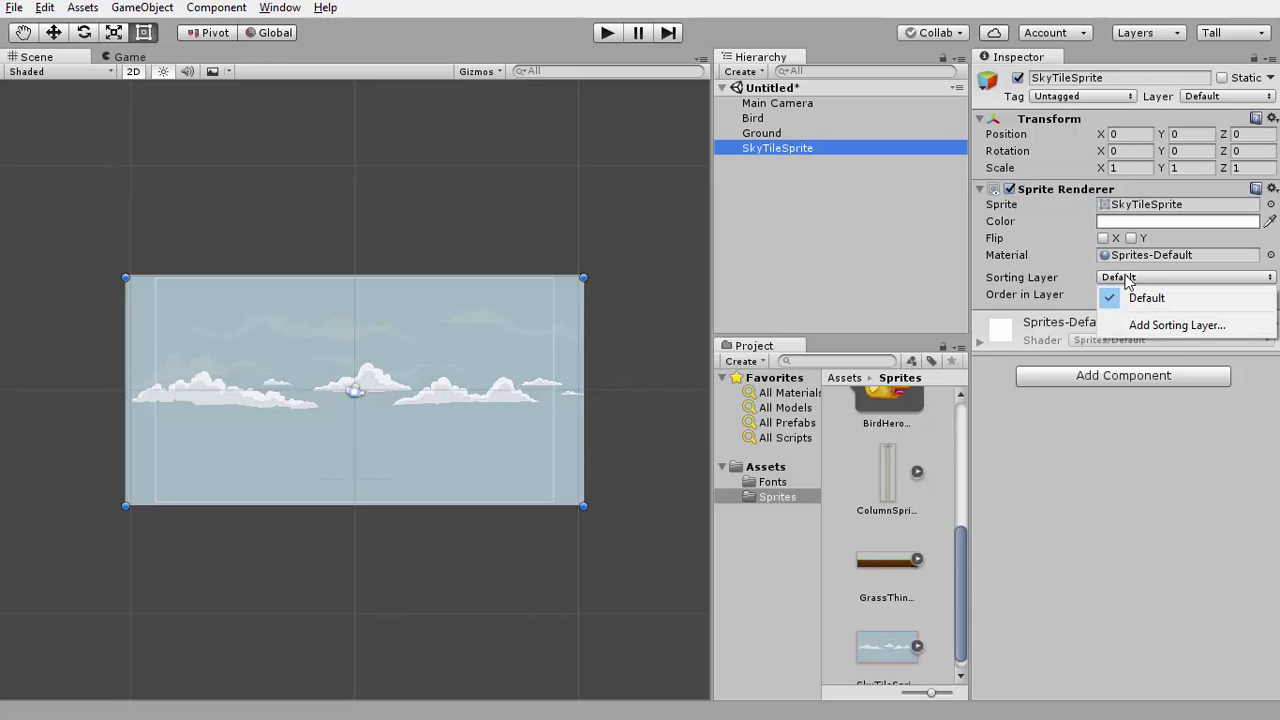
left_click(1174, 326)
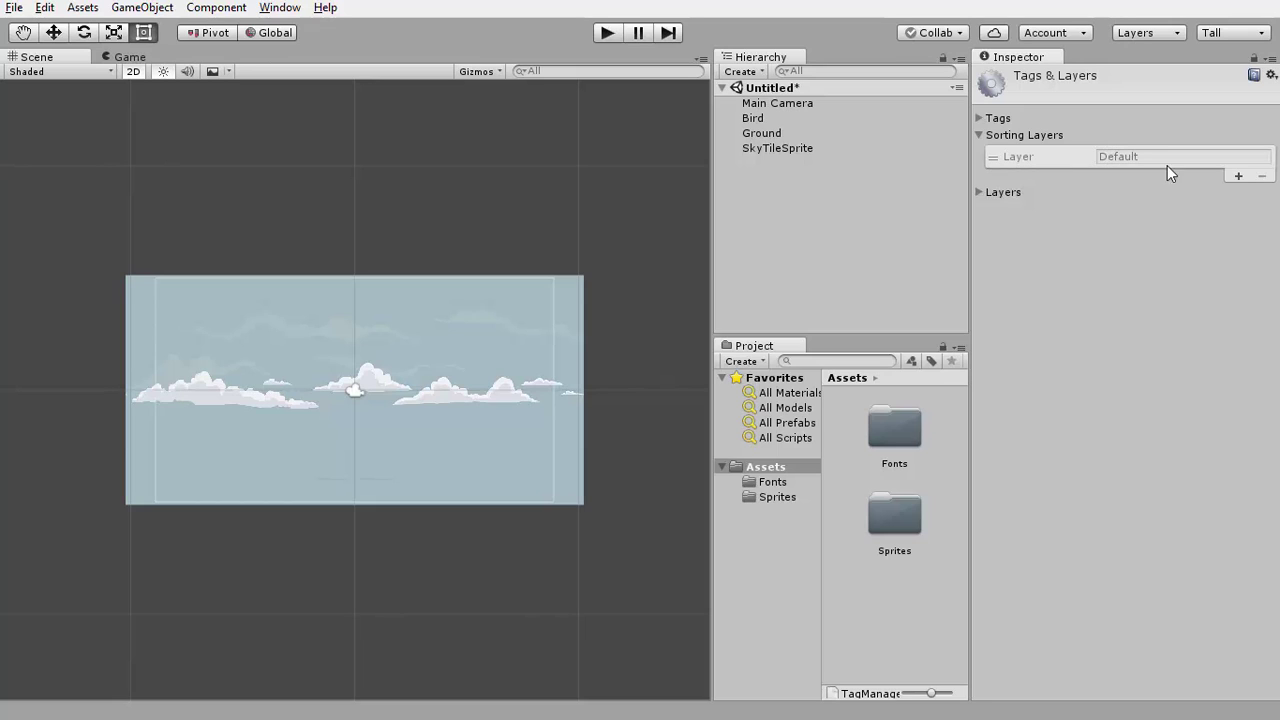
left_click(1238, 176)
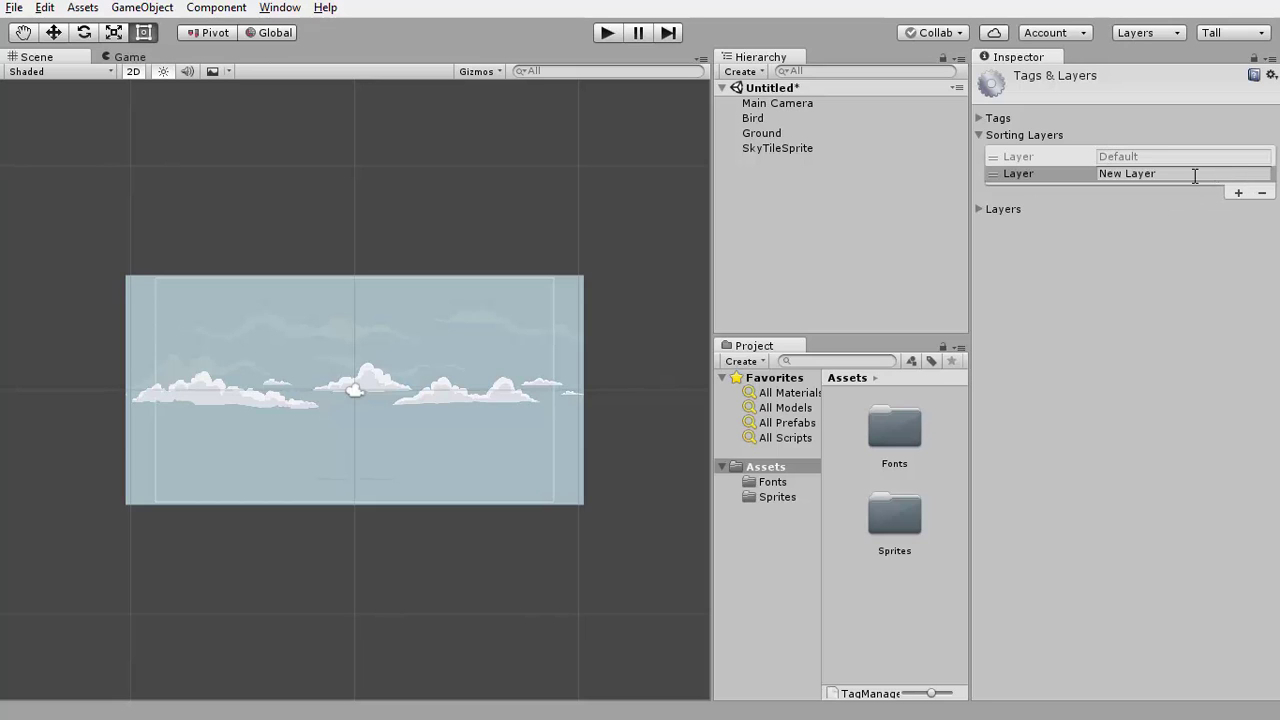
left_click(1196, 175)
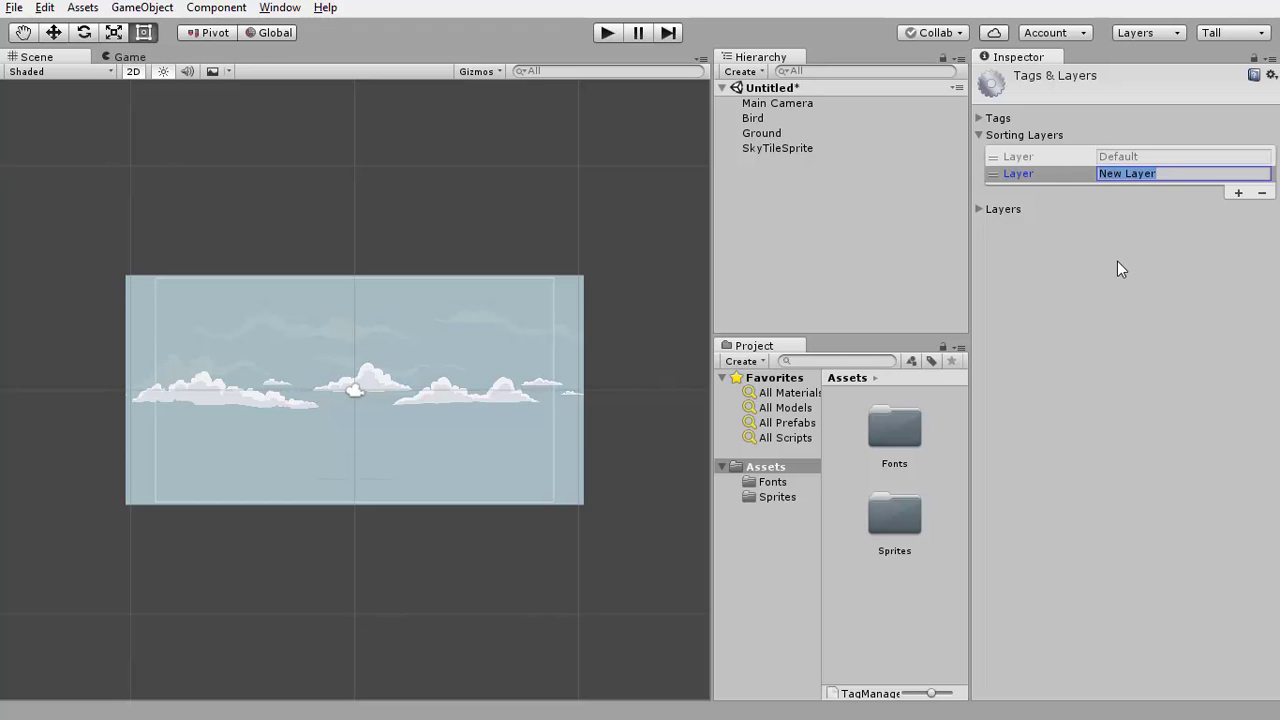
type("Background")
left_click(1155, 232)
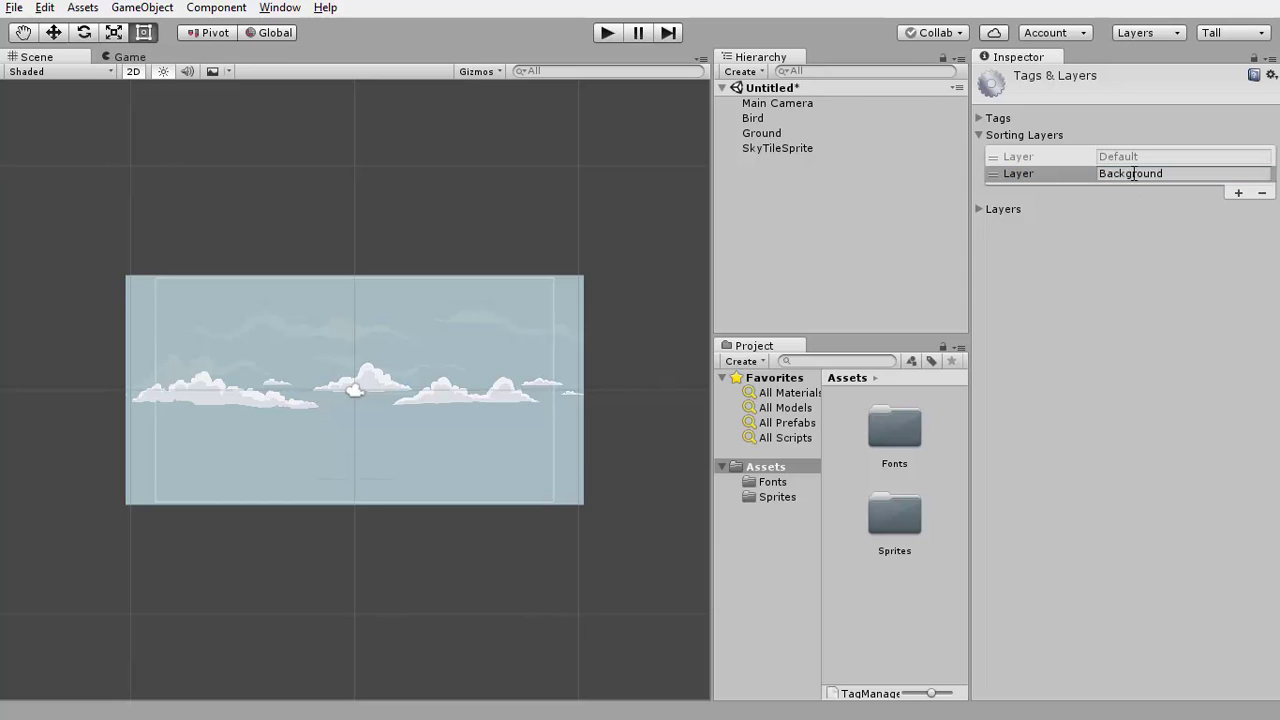
- Add two more sorting layers below Background, named Midground and Foreground
left_click(1239, 193)
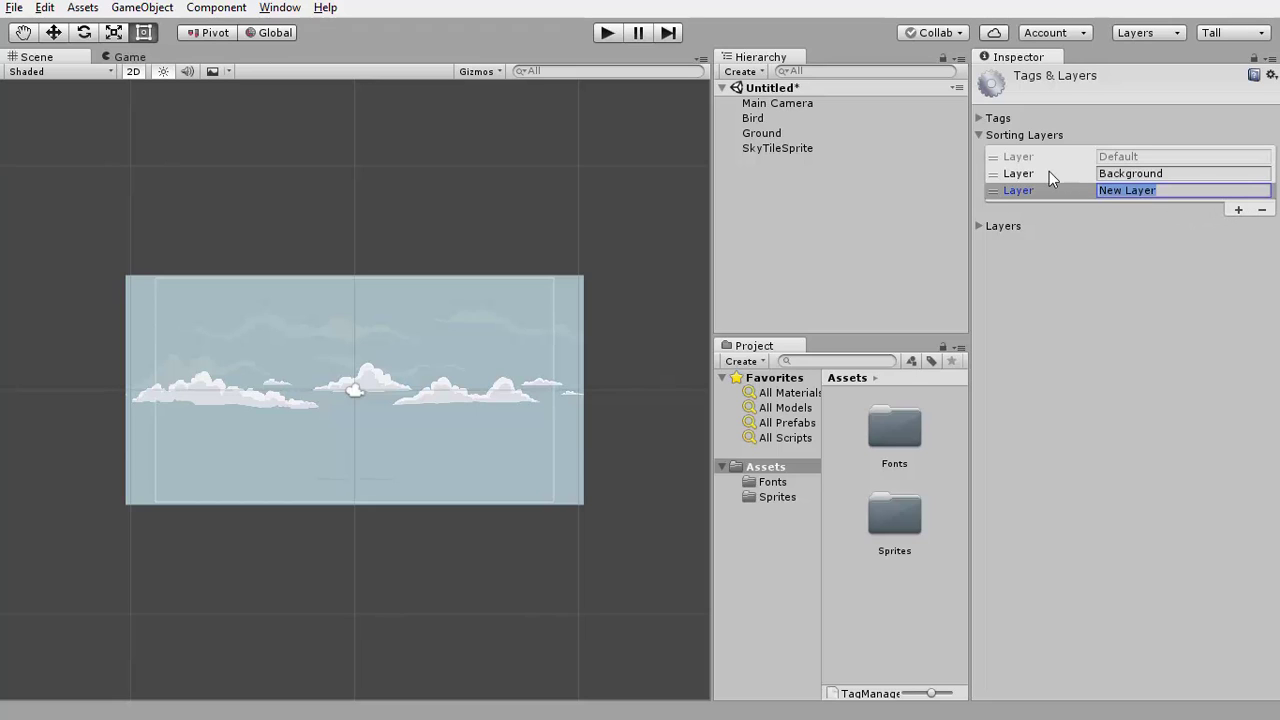
type("Midground")
left_click(1238, 209)
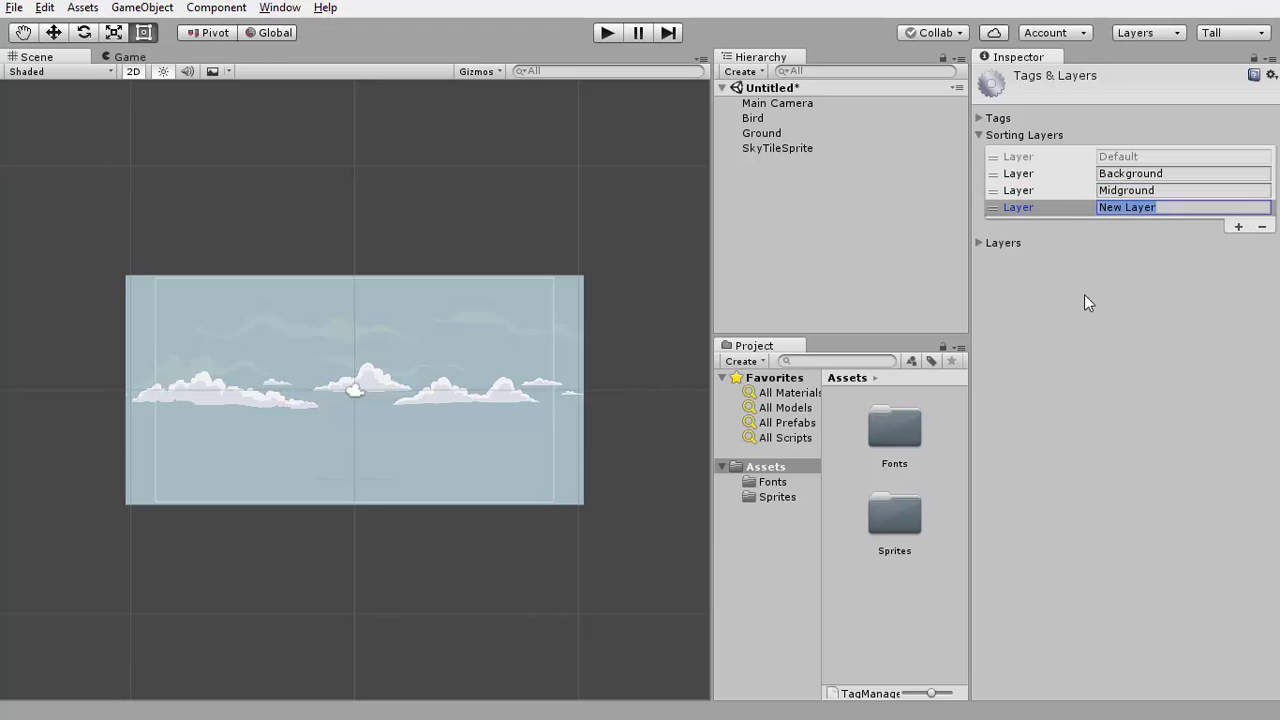
type("Foreground")
- Review the names and order of the Background, Midground and Foreground sorting layers
left_click(1128, 174)
key("Tab")
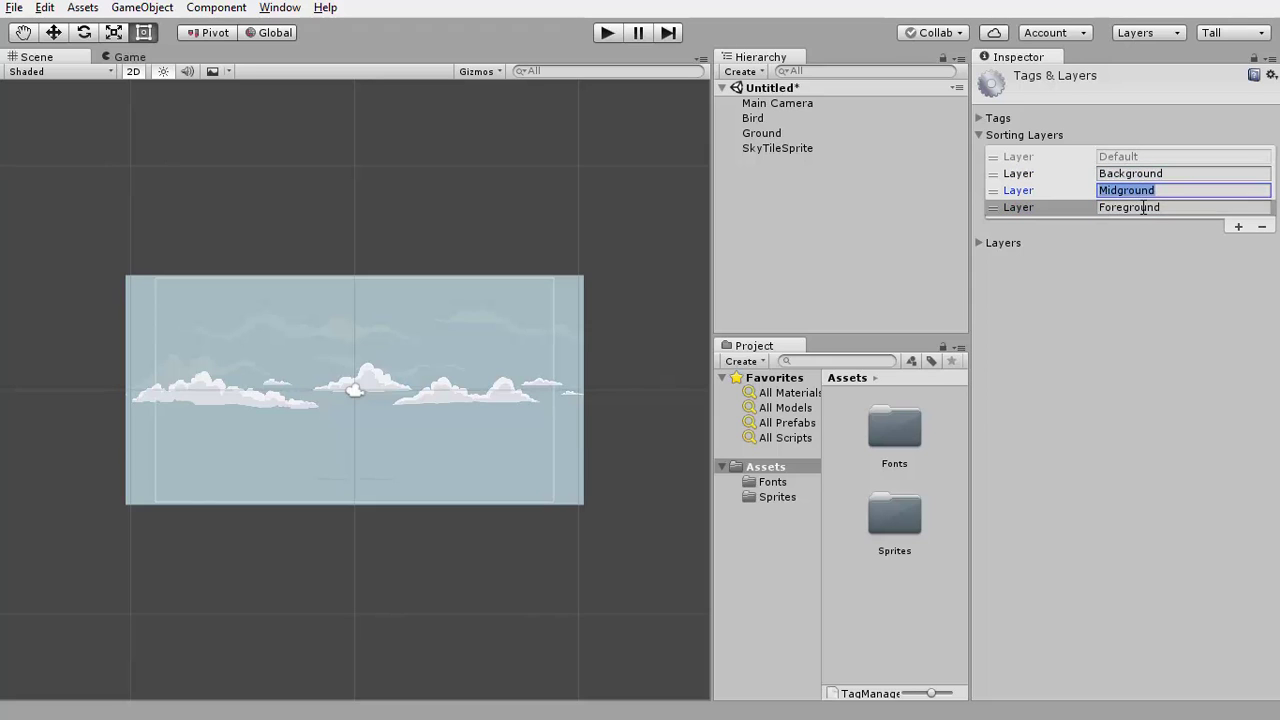
key("Tab")
left_click(1137, 190)
key("shift+Tab")
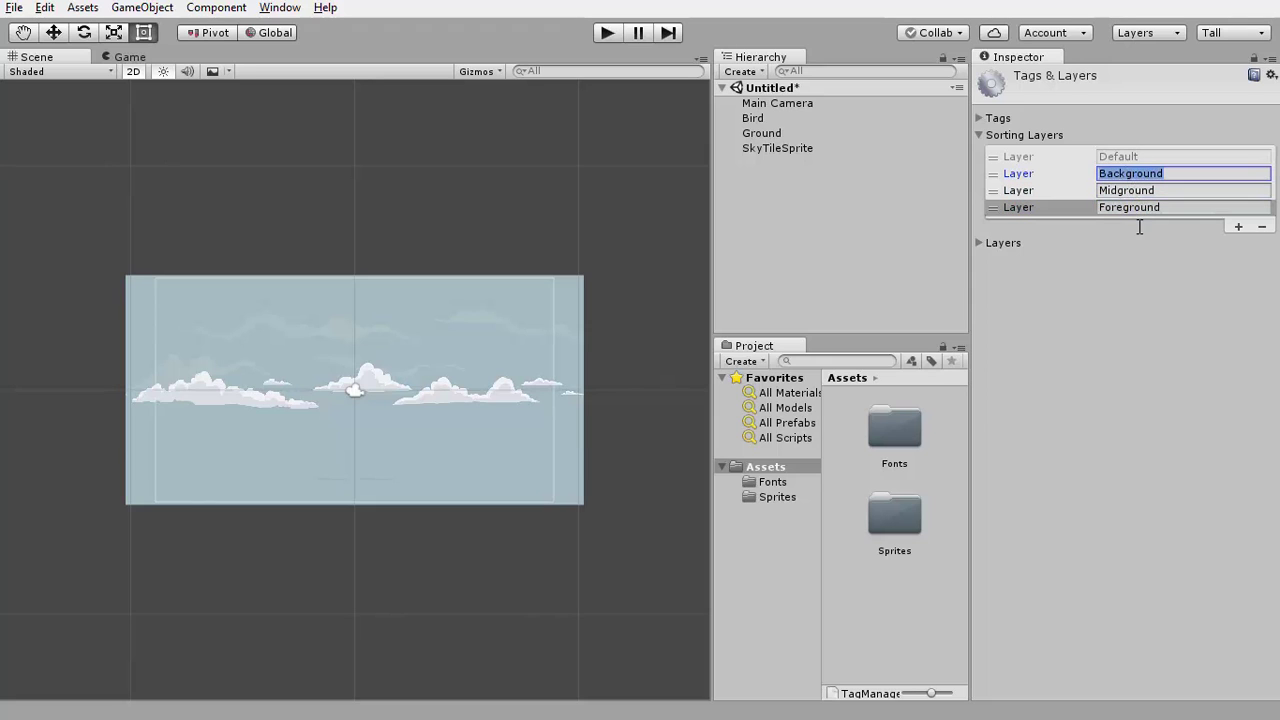
mouse_move(995, 190)
left_mouse_down()
mouse_move(995, 172)
mouse_move(999, 205)
mouse_move(998, 188)
left_mouse_up()
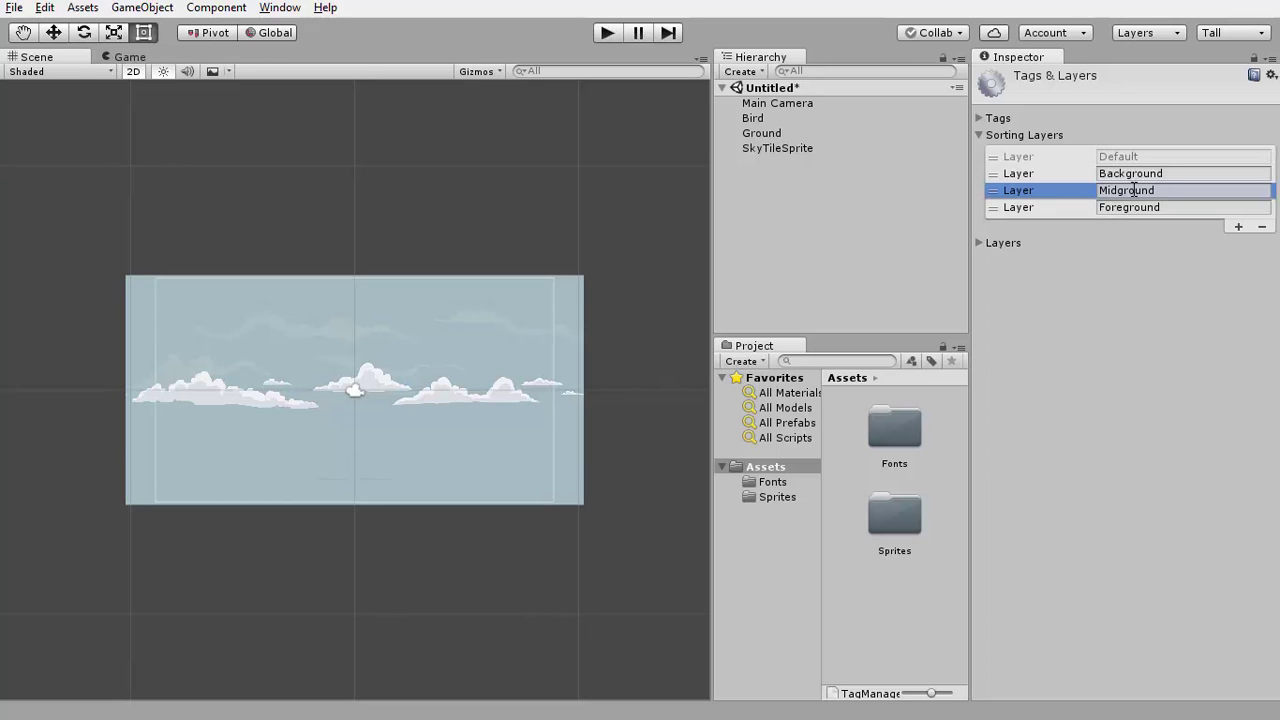
- Assign the Bird object's Sprite Renderer to the Foreground sorting layer
left_click(770, 120)
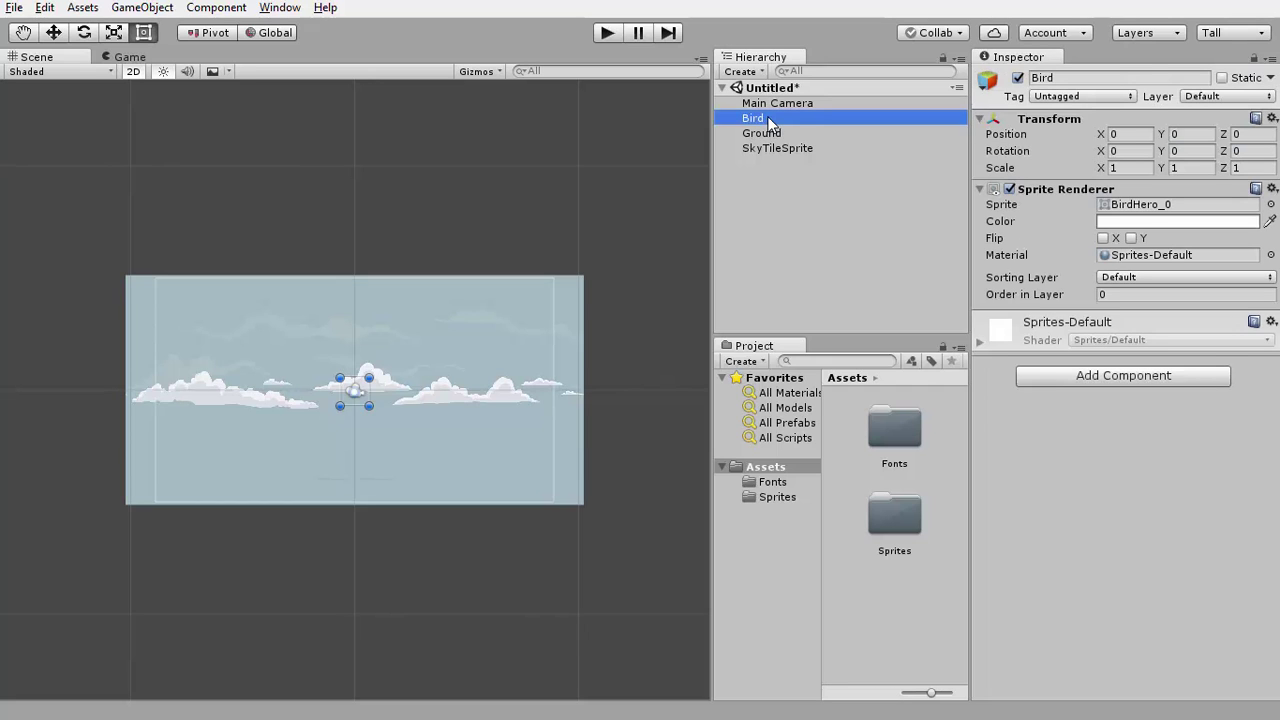
left_click(1113, 277)
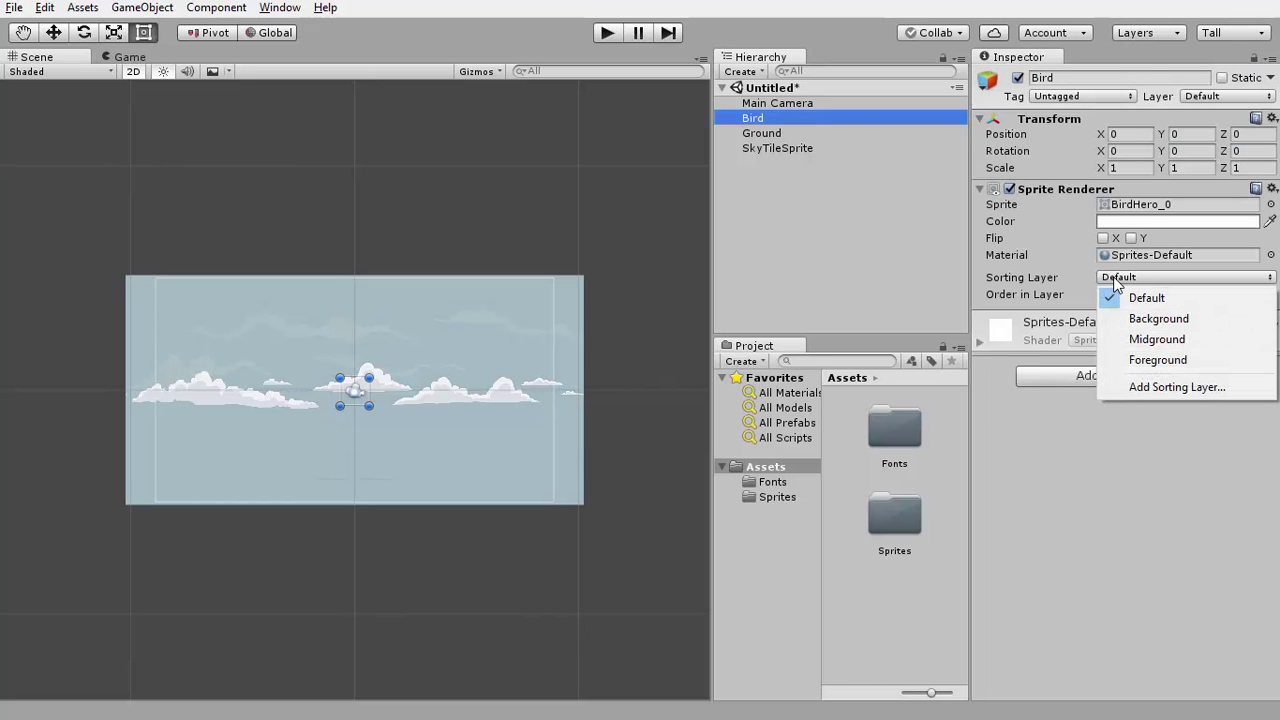
left_click(1150, 360)
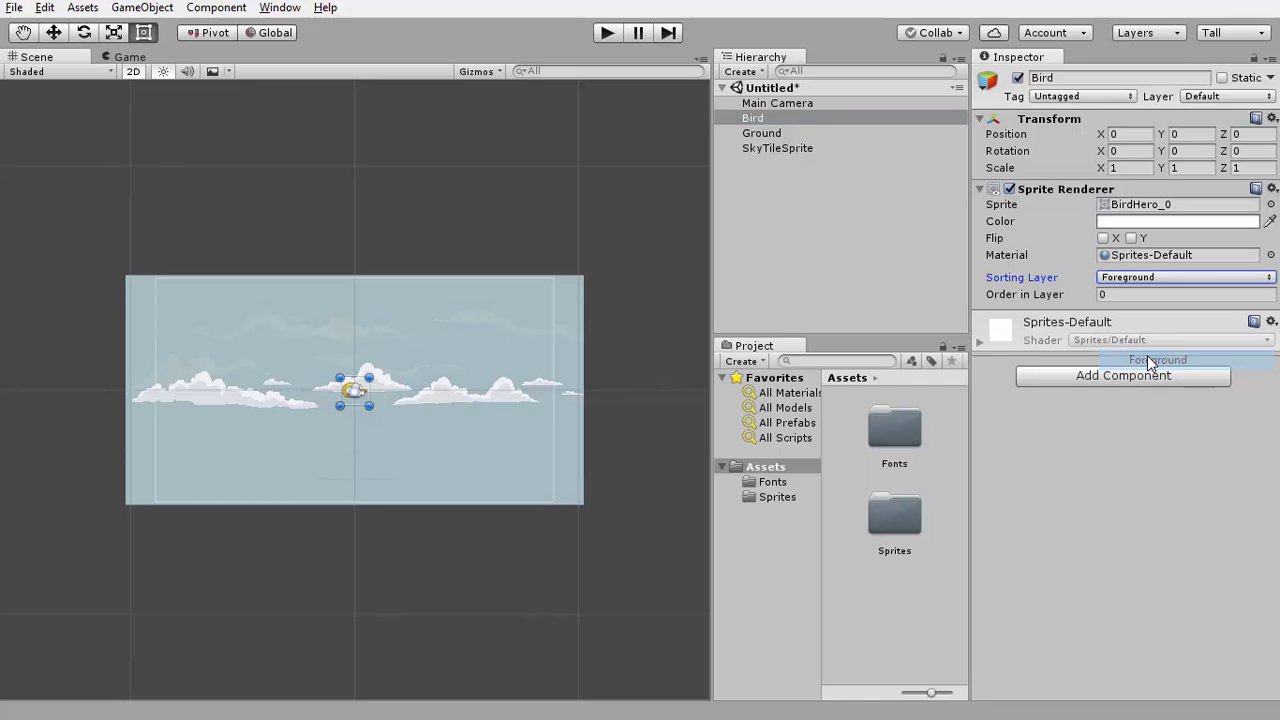
- Assign the Ground object's Sprite Renderer to the Foreground sorting layer
left_click(768, 133)
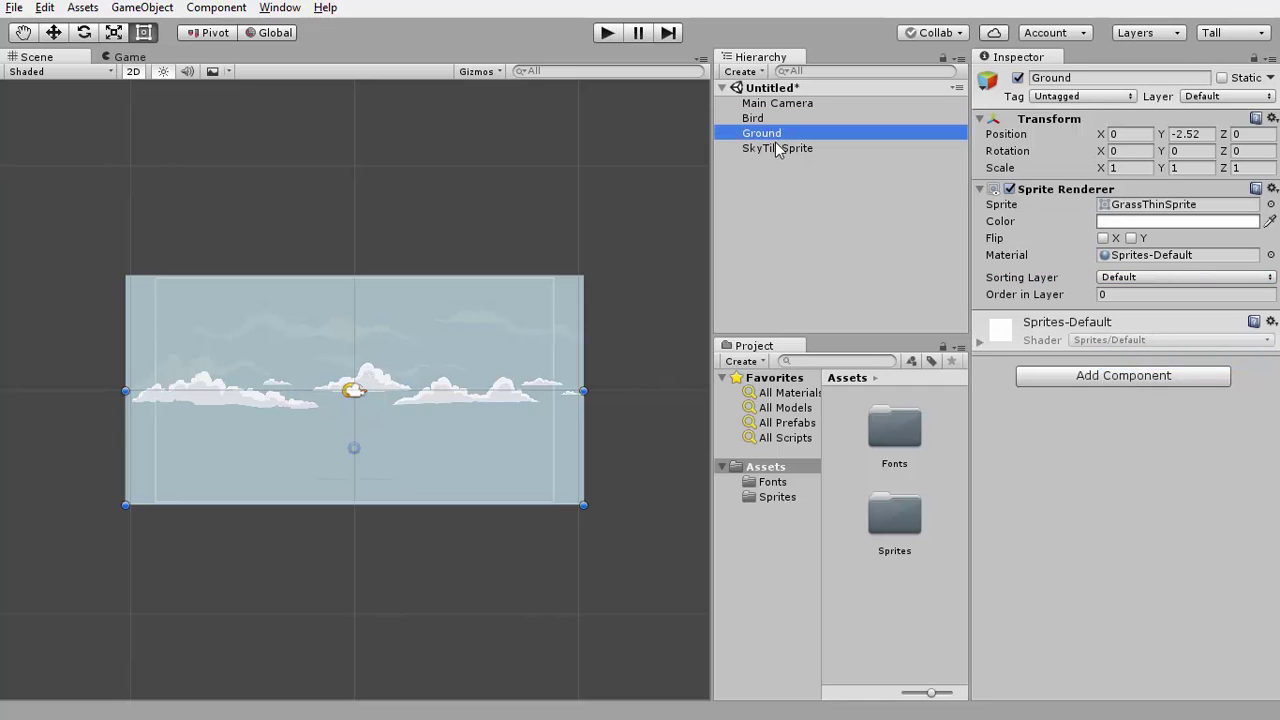
left_click(1133, 278)
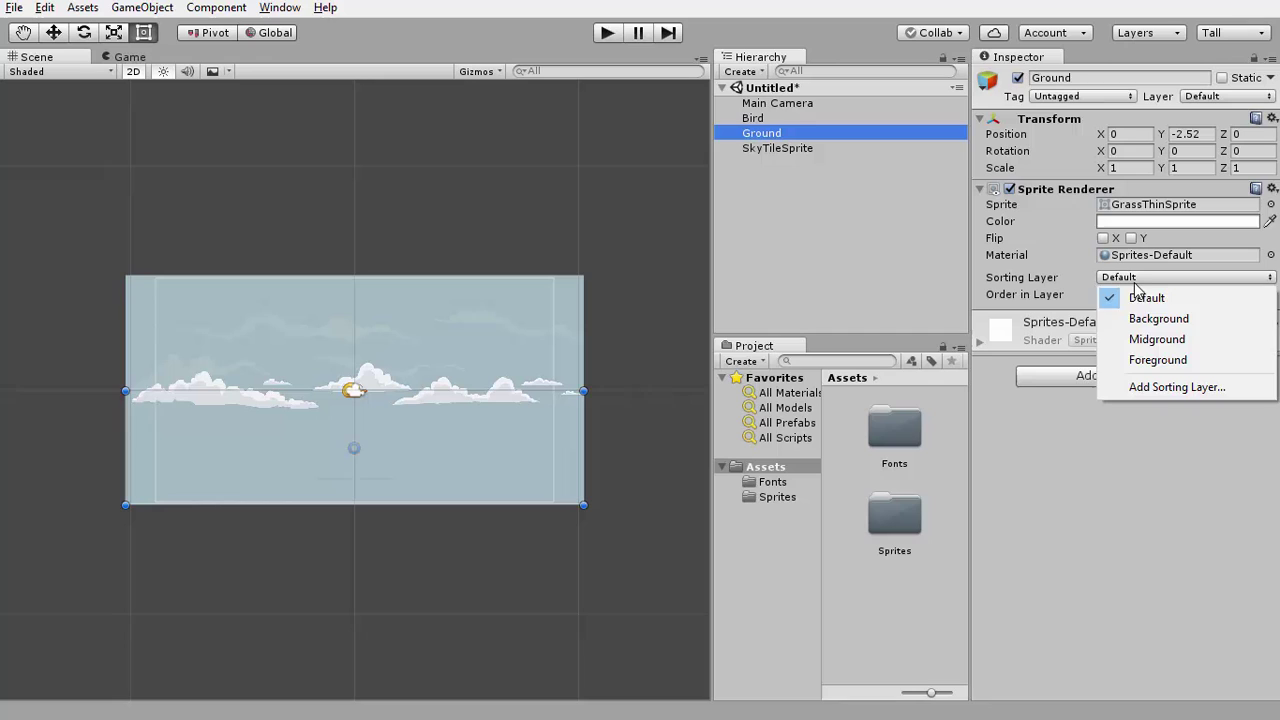
left_click(1148, 360)
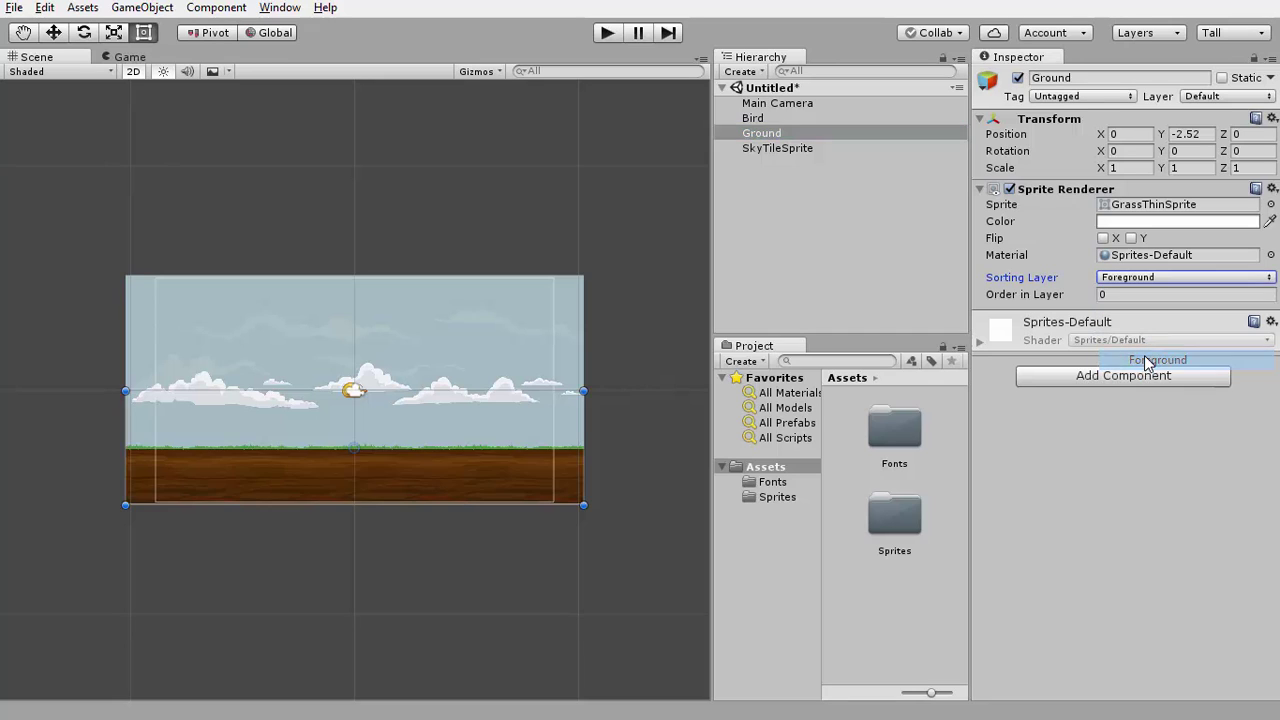
- Assign the SkyTileSprite object's Sprite Renderer to the Background sorting layer
left_click(784, 148)
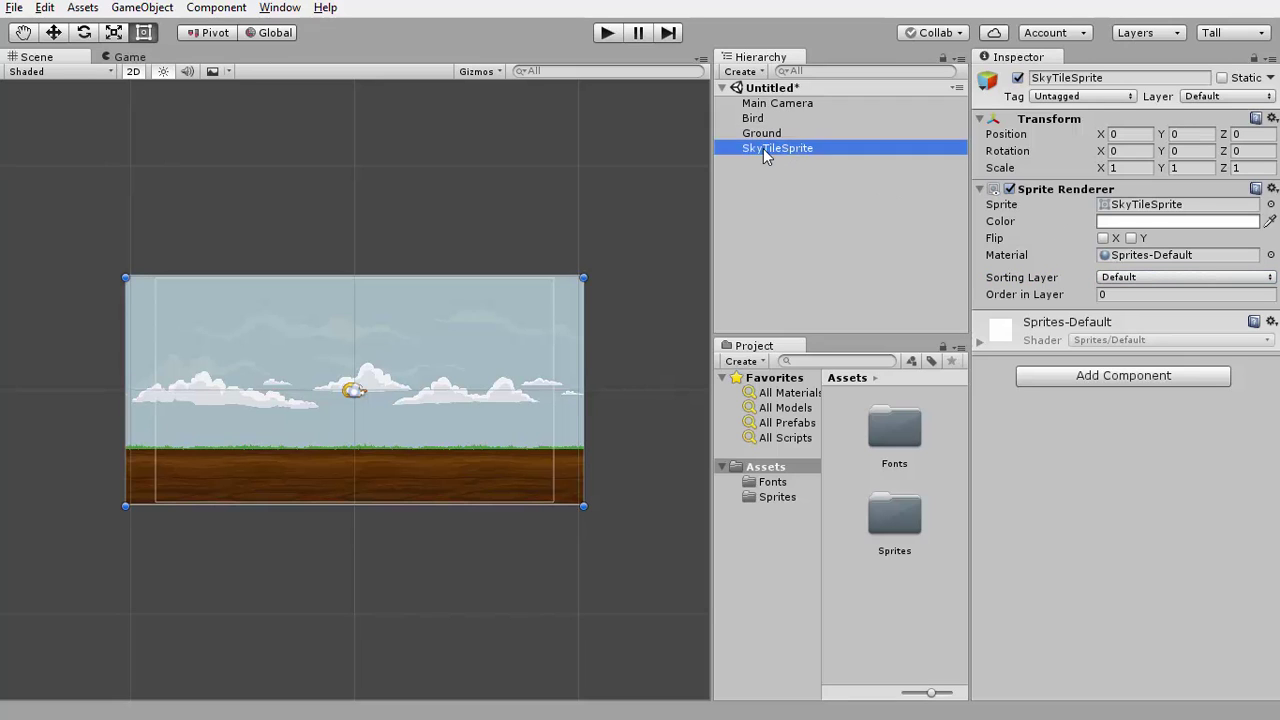
left_click(1135, 278)
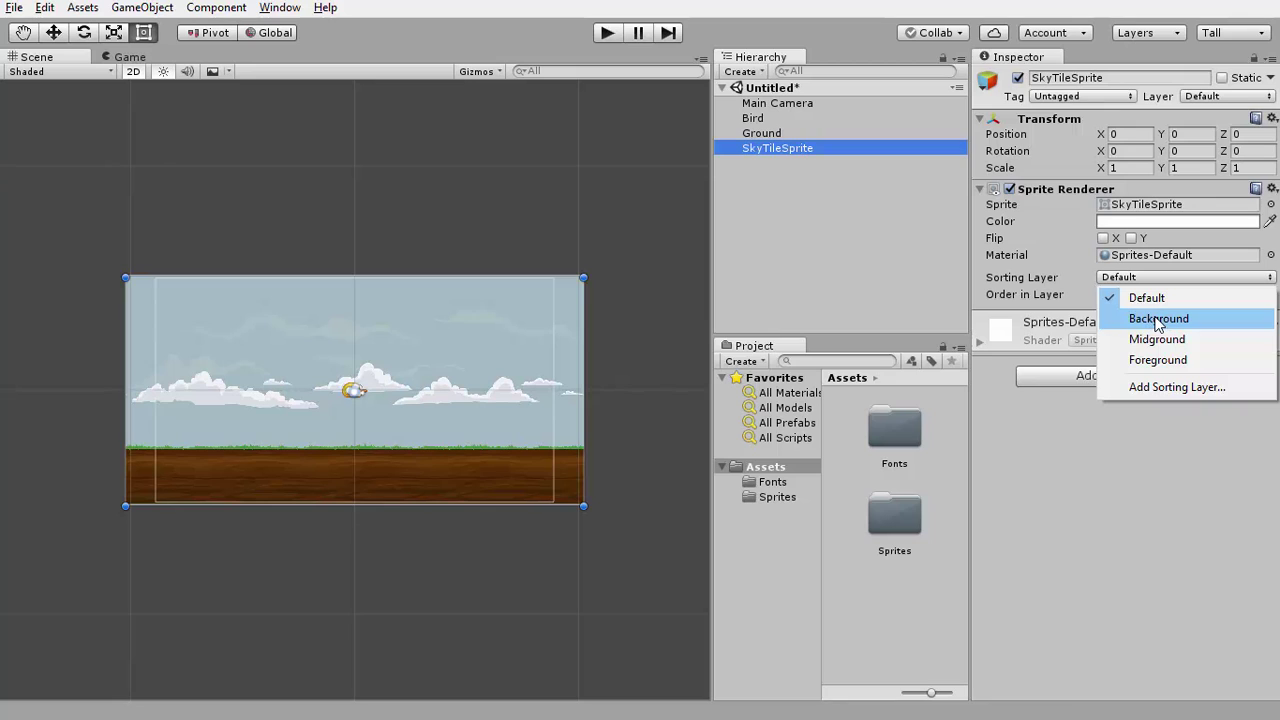
left_click(1155, 320)
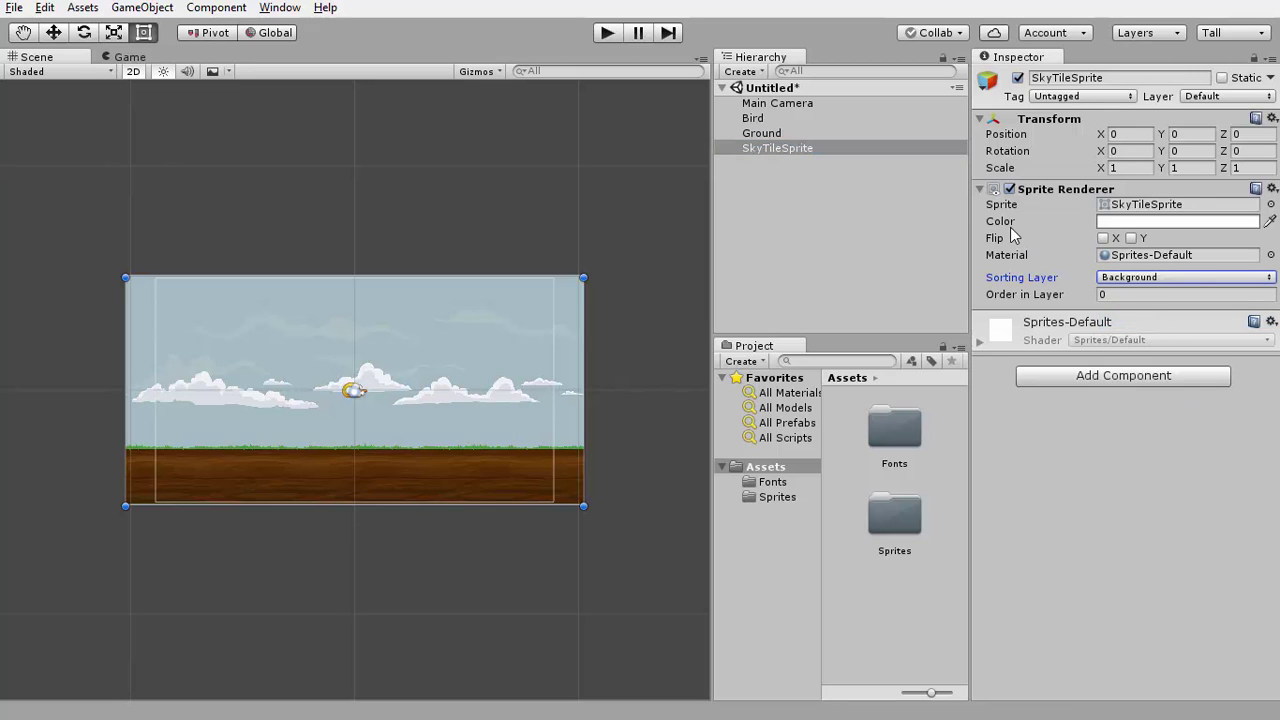
- Rename the SkyTileSprite object in the scene as SkyBackground
left_click(755, 150)
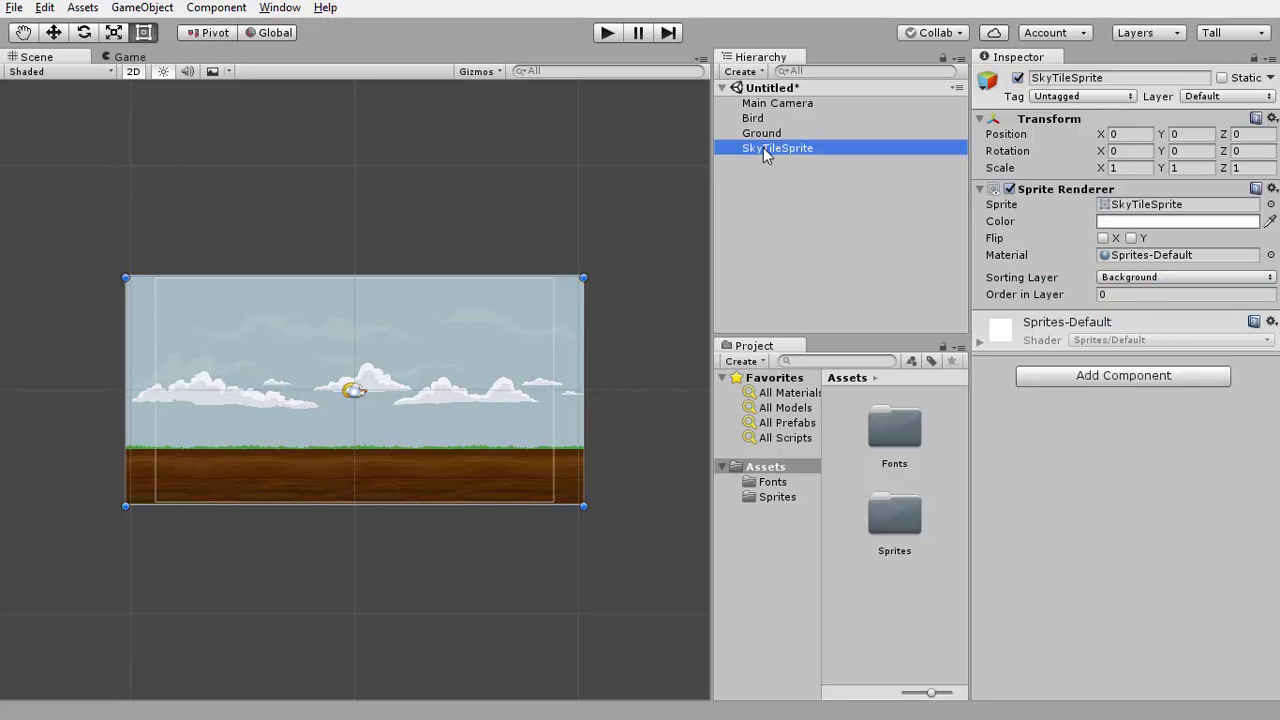
left_click(768, 150)
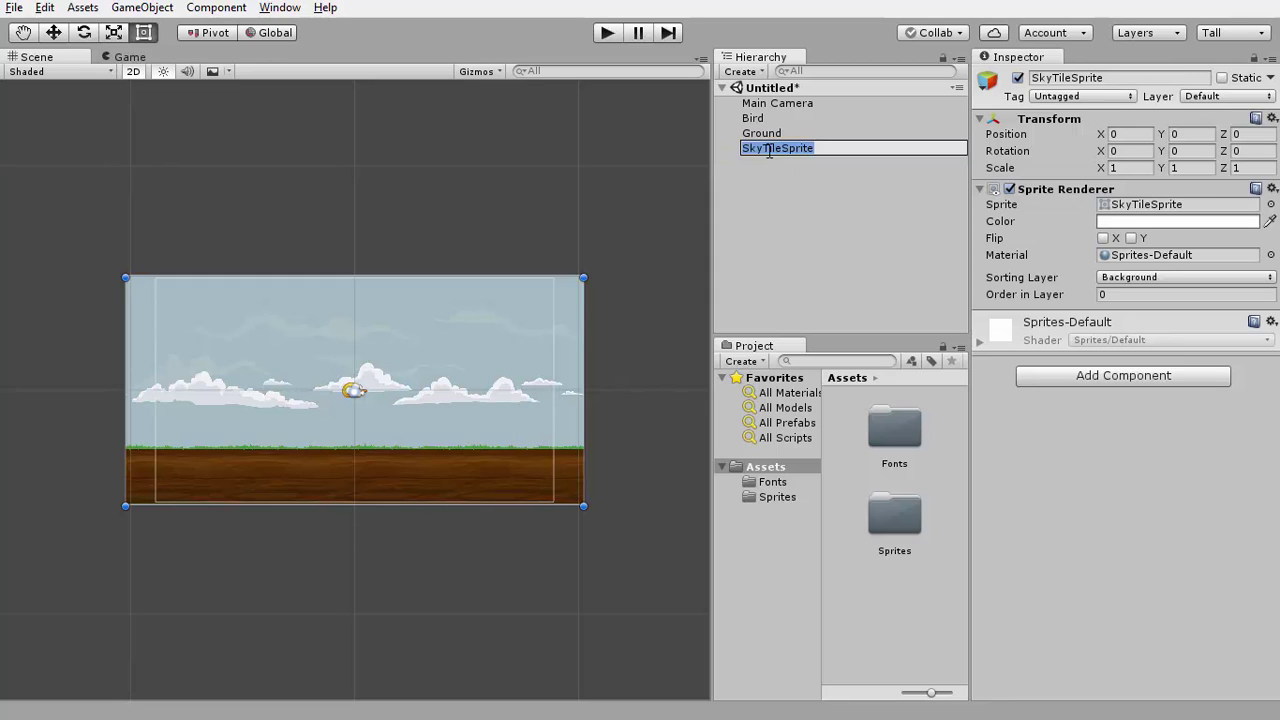
type("S")
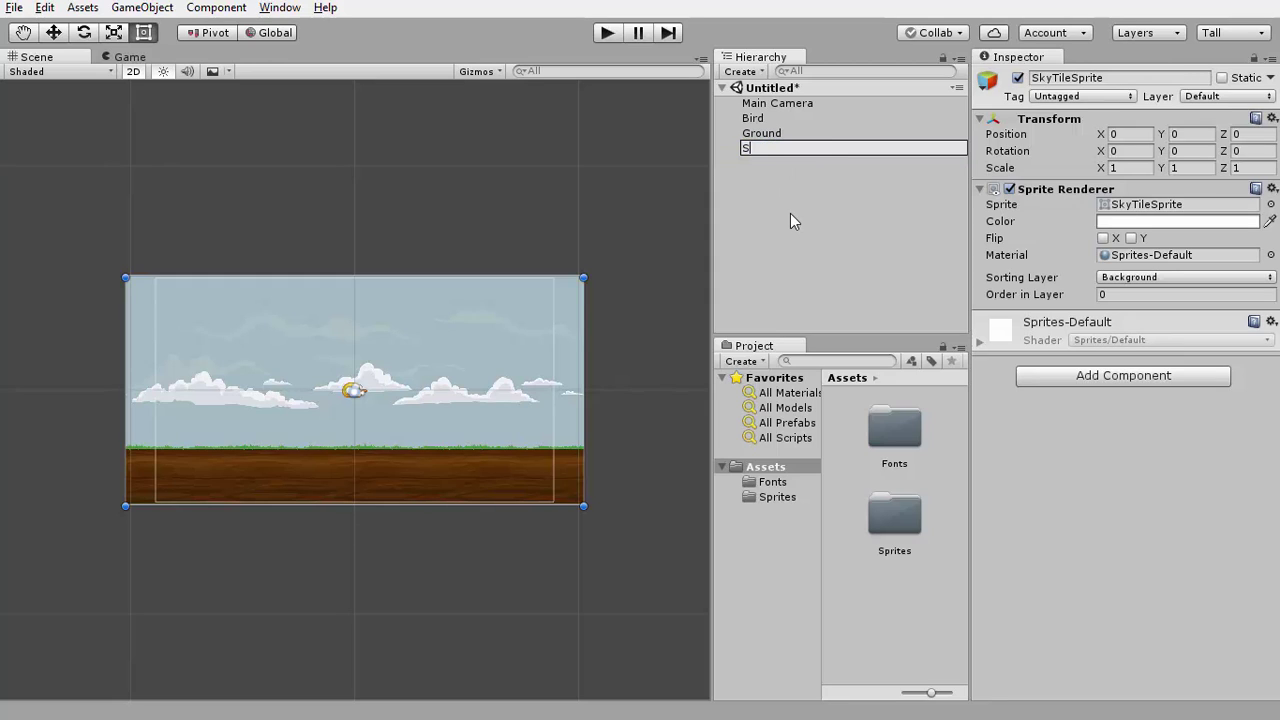
type("kyBackground")
key("Return")
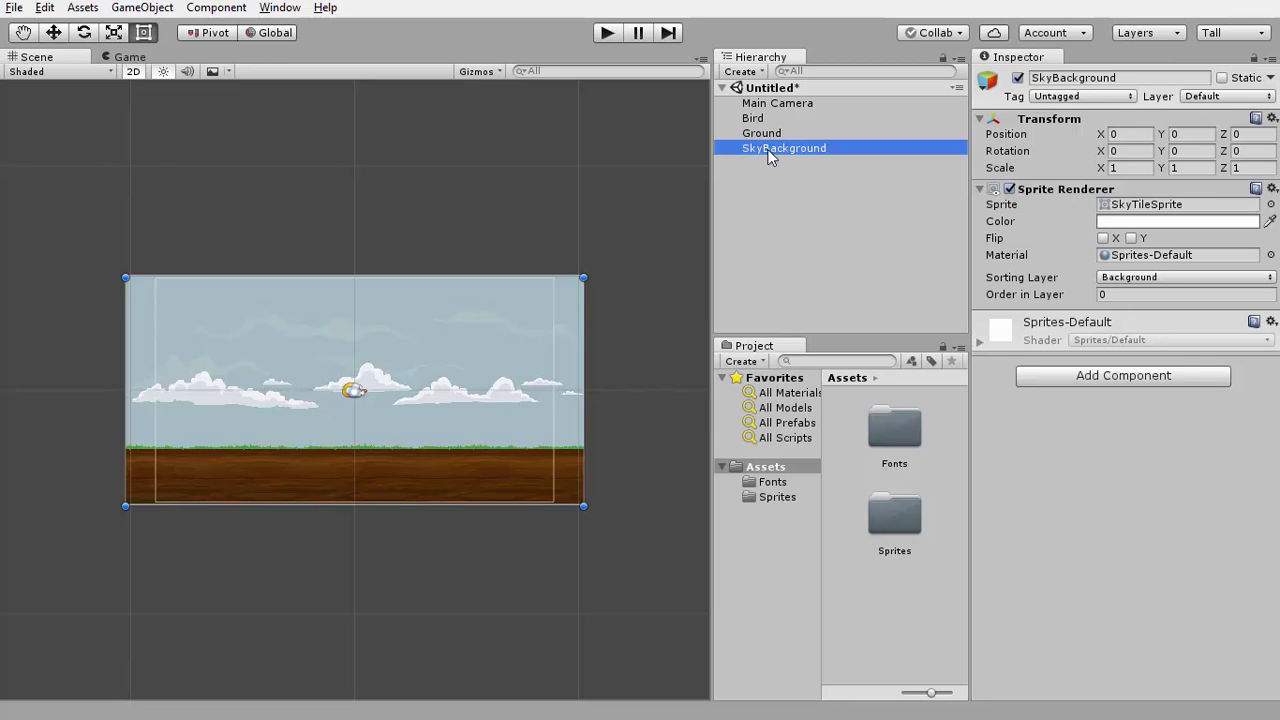
- Try making SkyBackground a child of Ground, and return it to the top level of the scene above Ground
left_click_drag(769, 151, 763, 136)
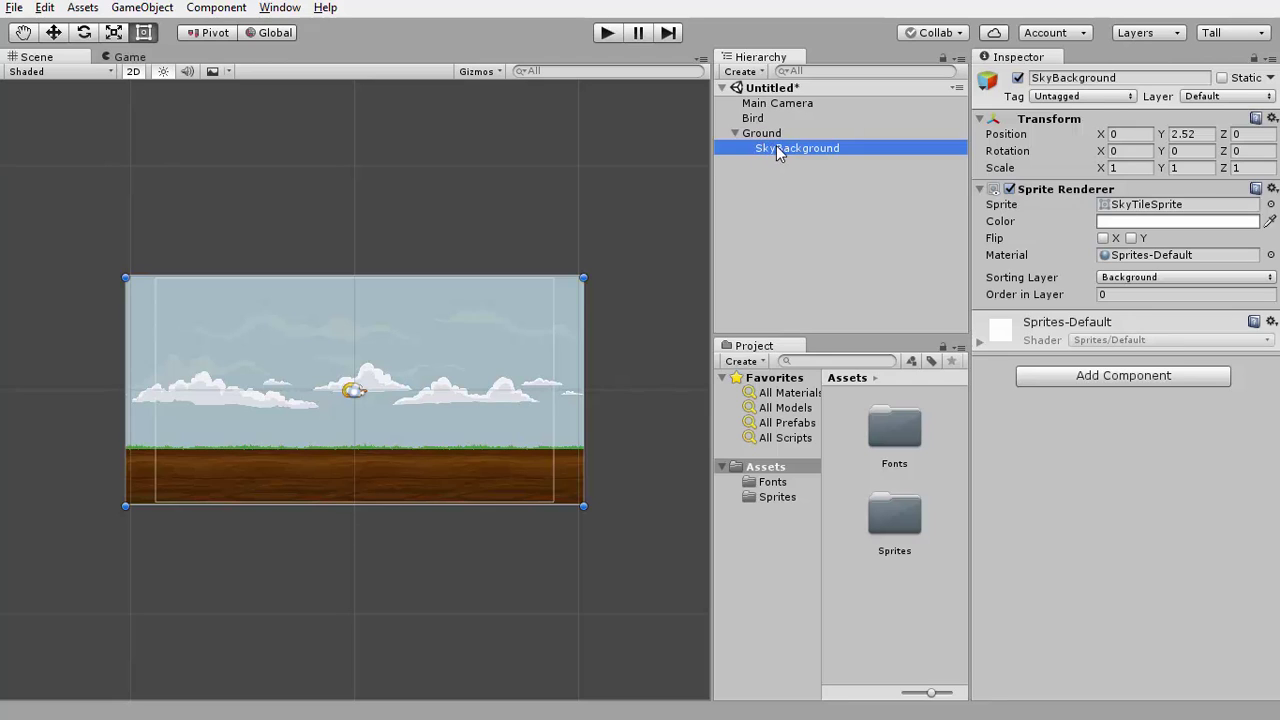
left_click(758, 137)
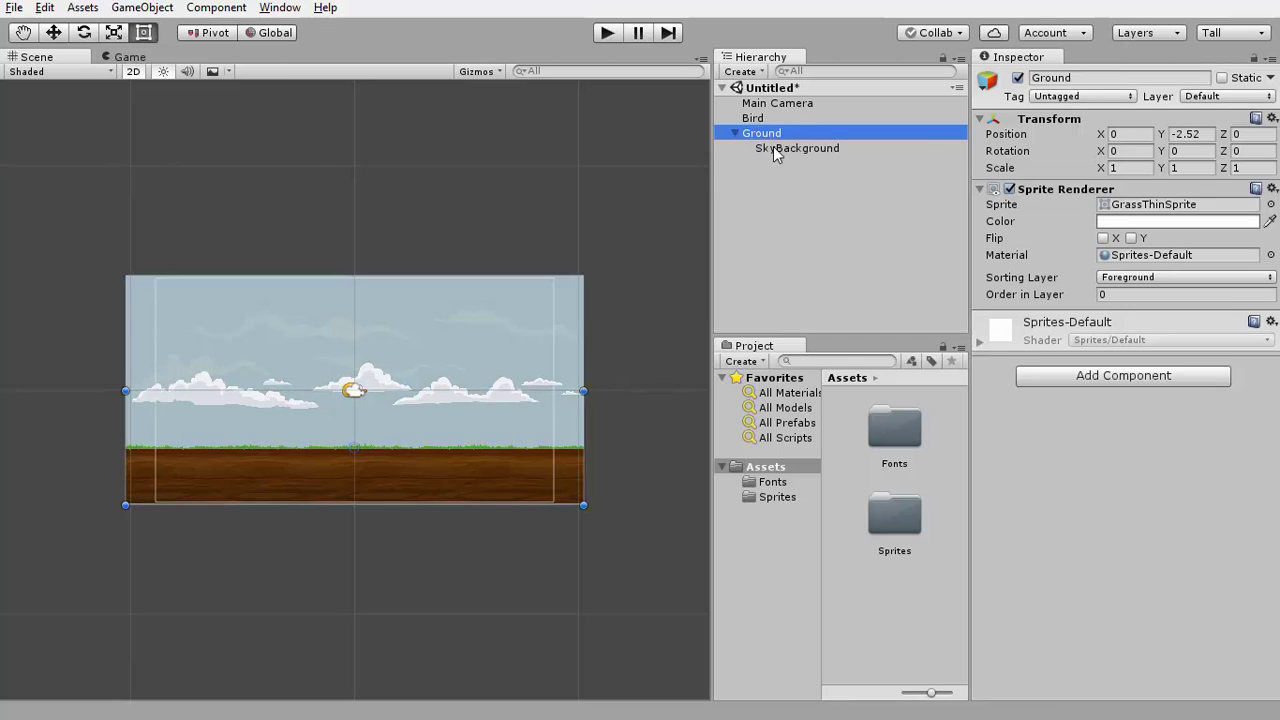
left_click_drag(779, 148, 758, 133)
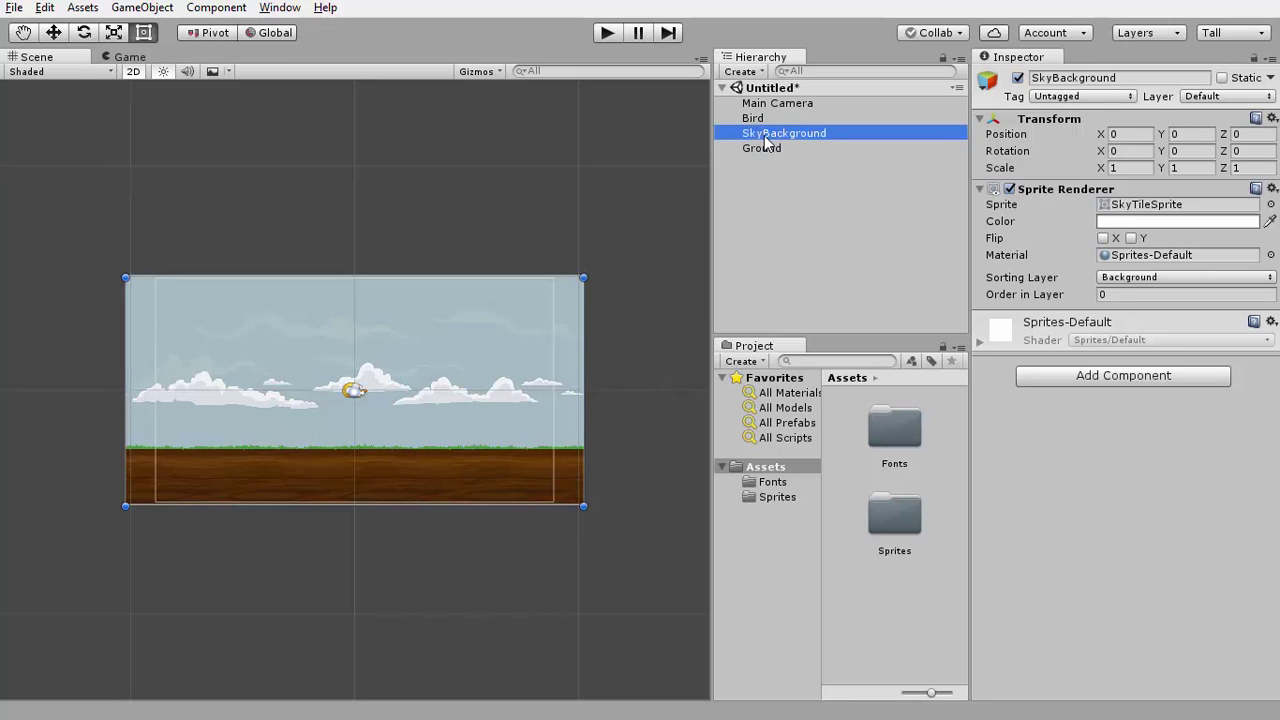
- Try moving the unparented Ground sprite sideways in the scene, and undo the move
left_click(773, 175)
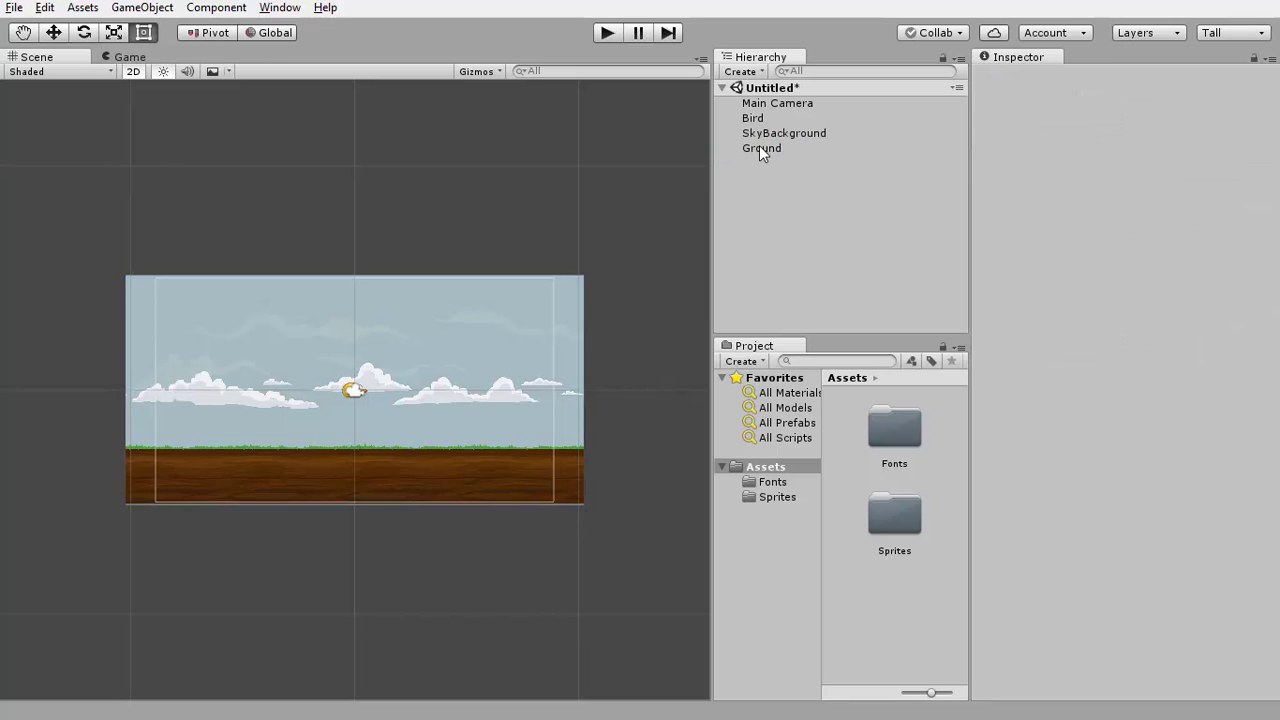
left_click(759, 147)
left_click_drag(371, 480, 525, 482)
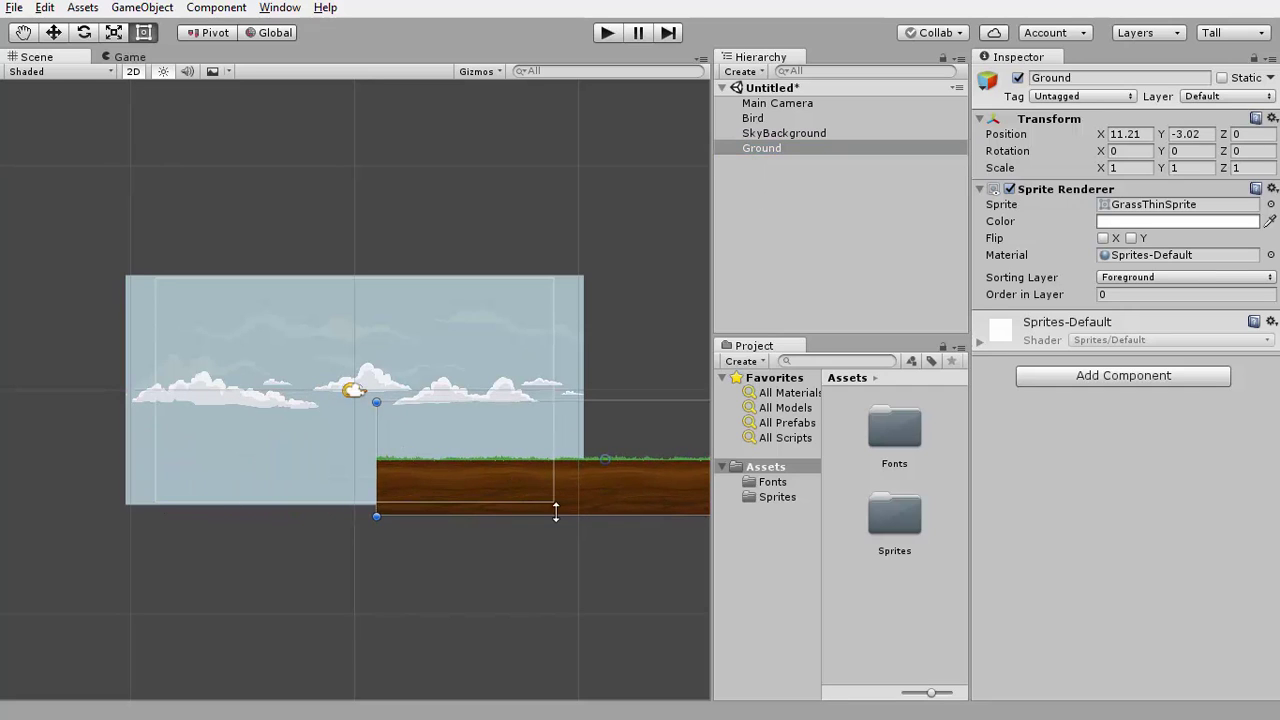
key("ctrl+z")
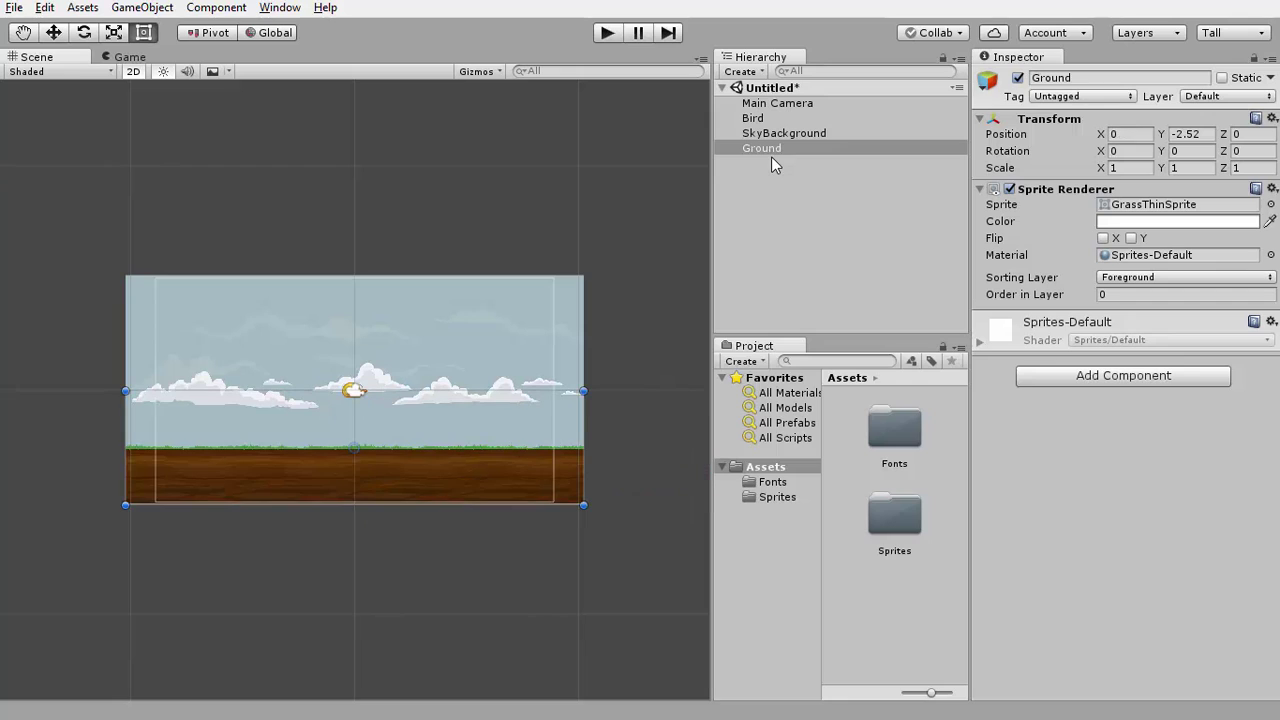
- Make SkyBackground a child of the Ground object and select Ground
left_click_drag(769, 141, 775, 152)
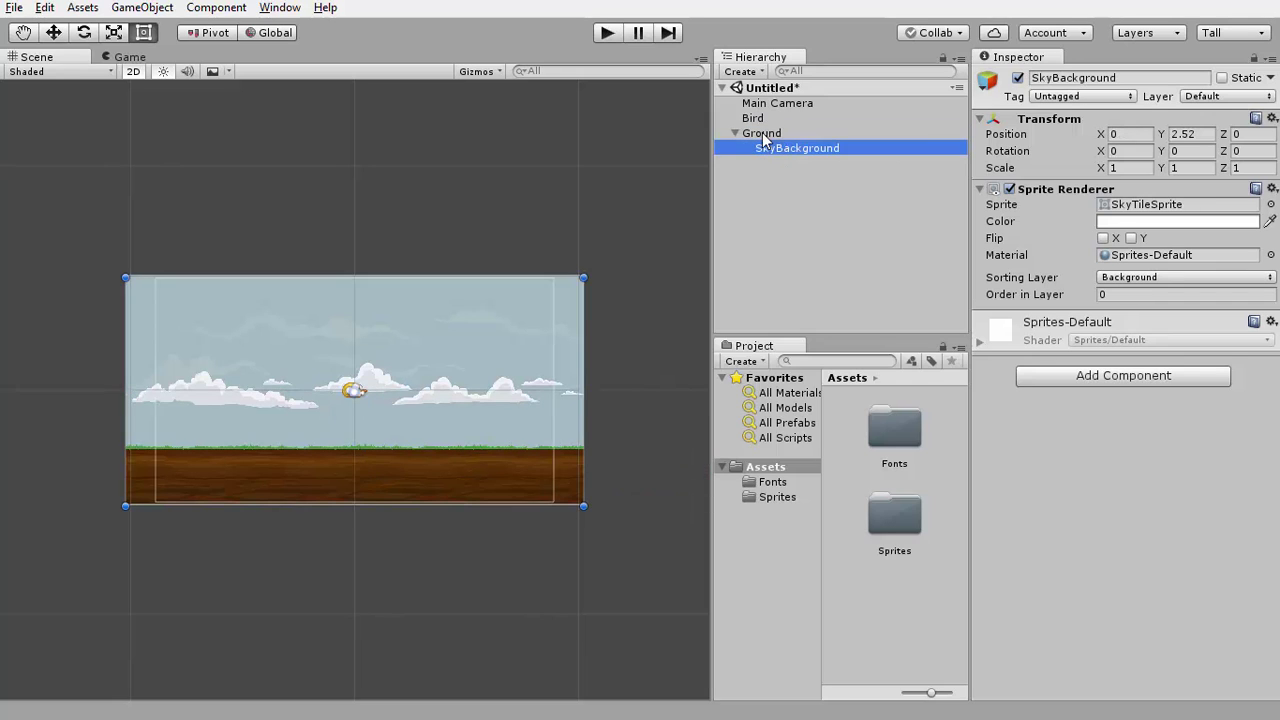
left_click(763, 136)
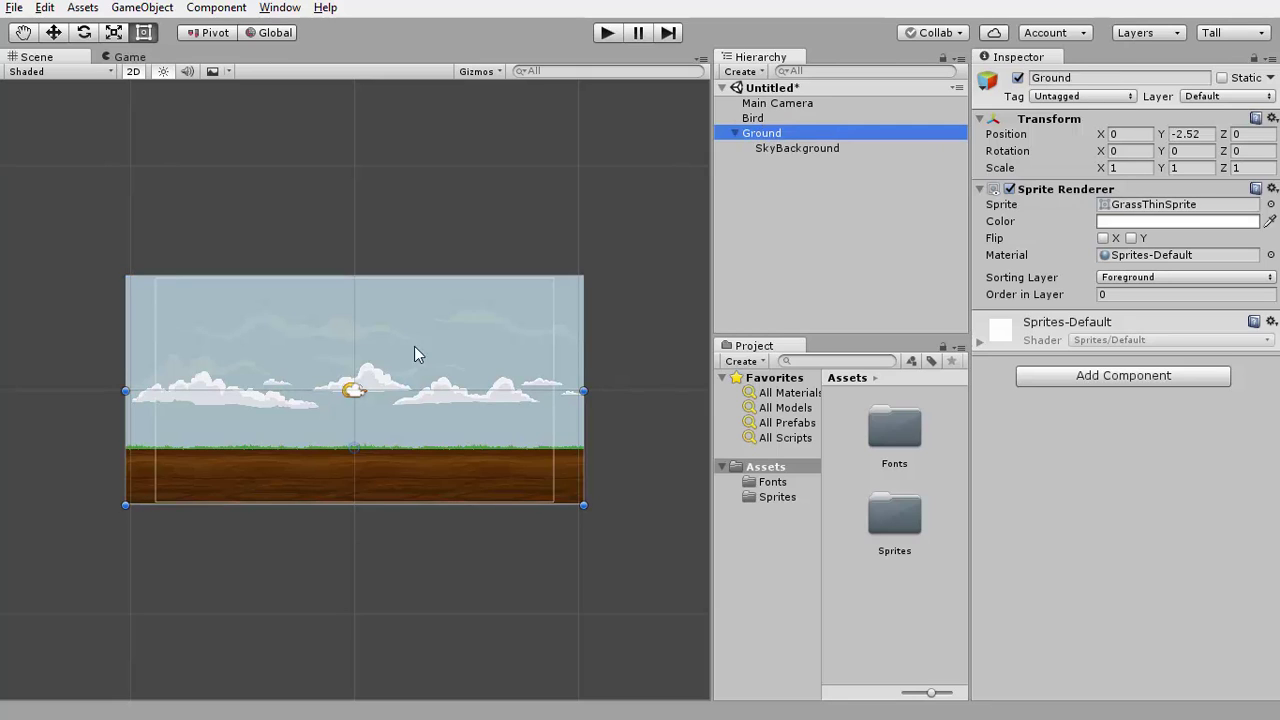
- Try moving Ground around the scene together with its child SkyBackground, and restore its original position
mouse_move(349, 482)
left_mouse_down()
mouse_move(526, 491)
mouse_move(334, 482)
mouse_move(350, 483)
left_mouse_up()
left_click_drag(563, 491, 512, 483)
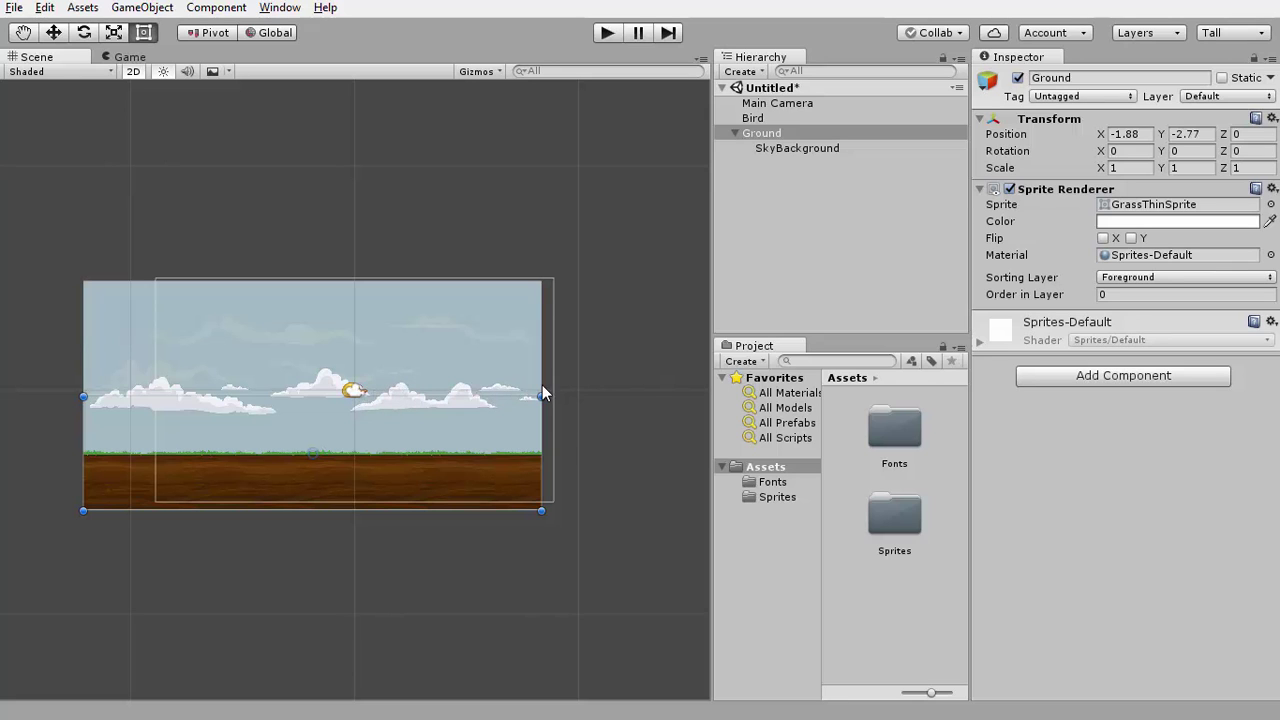
mouse_move(482, 464)
left_mouse_down()
mouse_move(620, 474)
mouse_move(504, 470)
left_mouse_up()
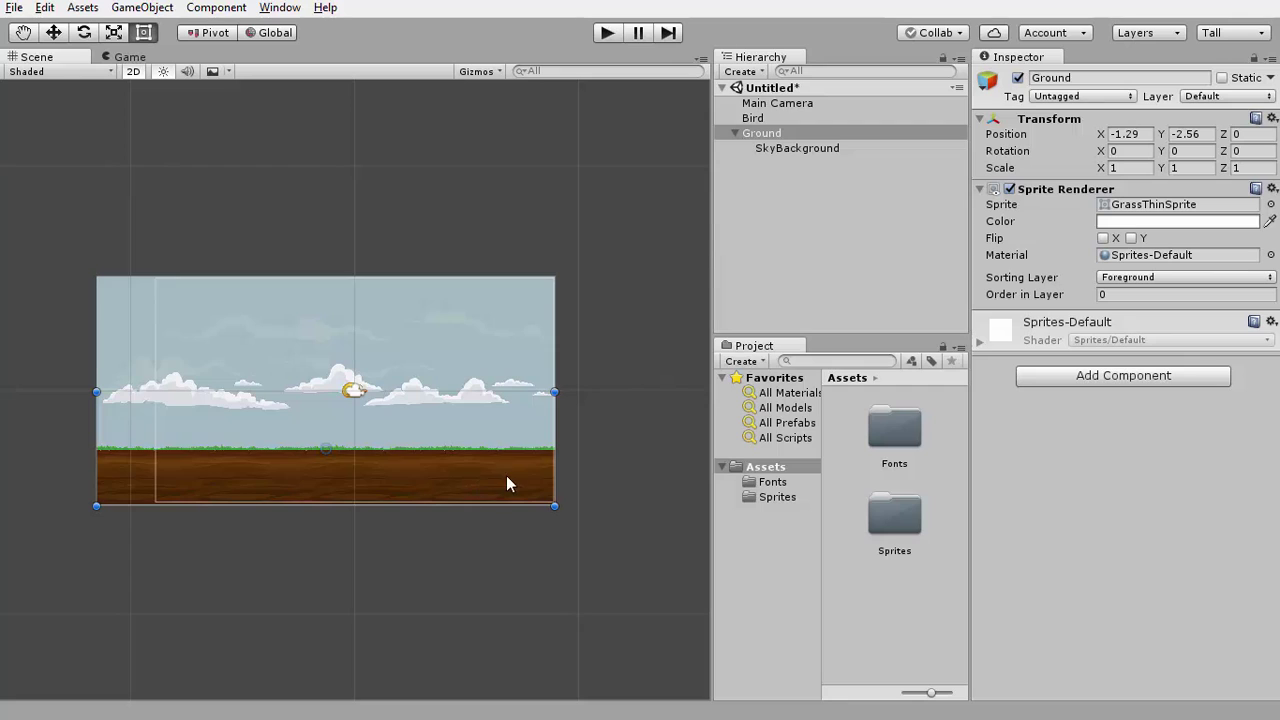
left_click_drag(506, 475, 468, 465)
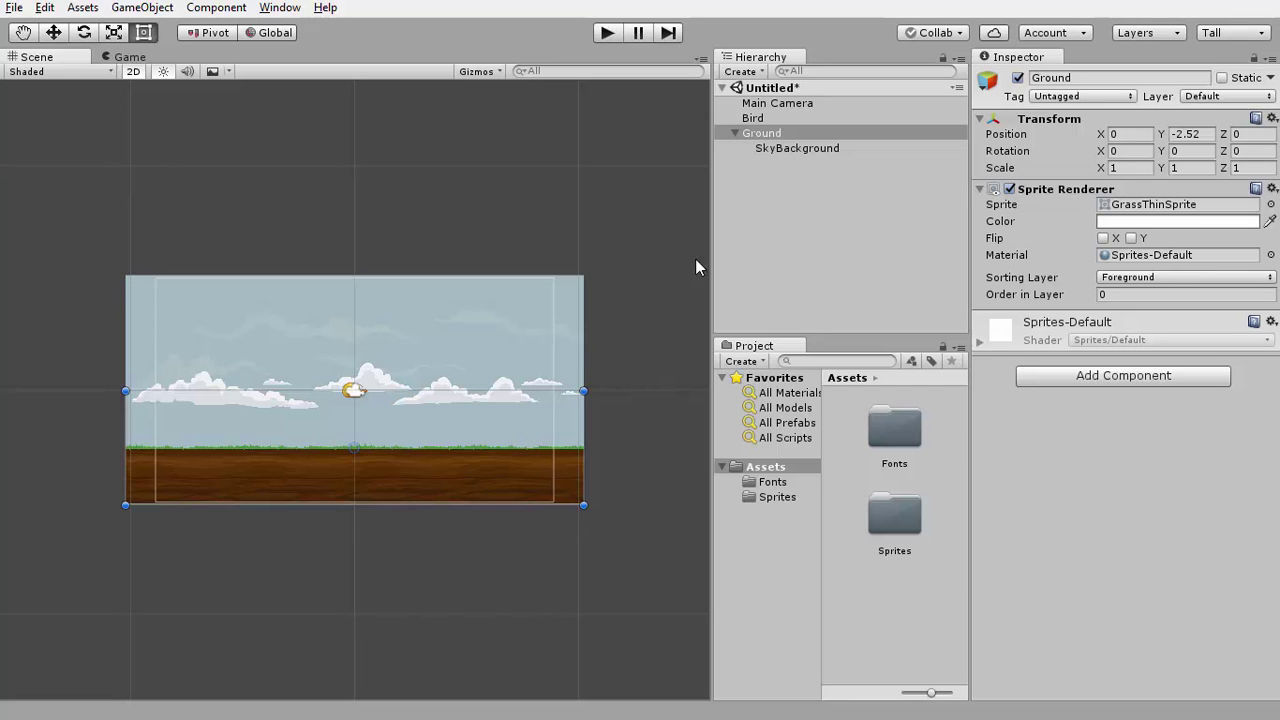
- Move the Bird sprite down onto the grass edge of the ground, at about X -0.16, Y -2.47
scroll(351, 440, "up", 5)
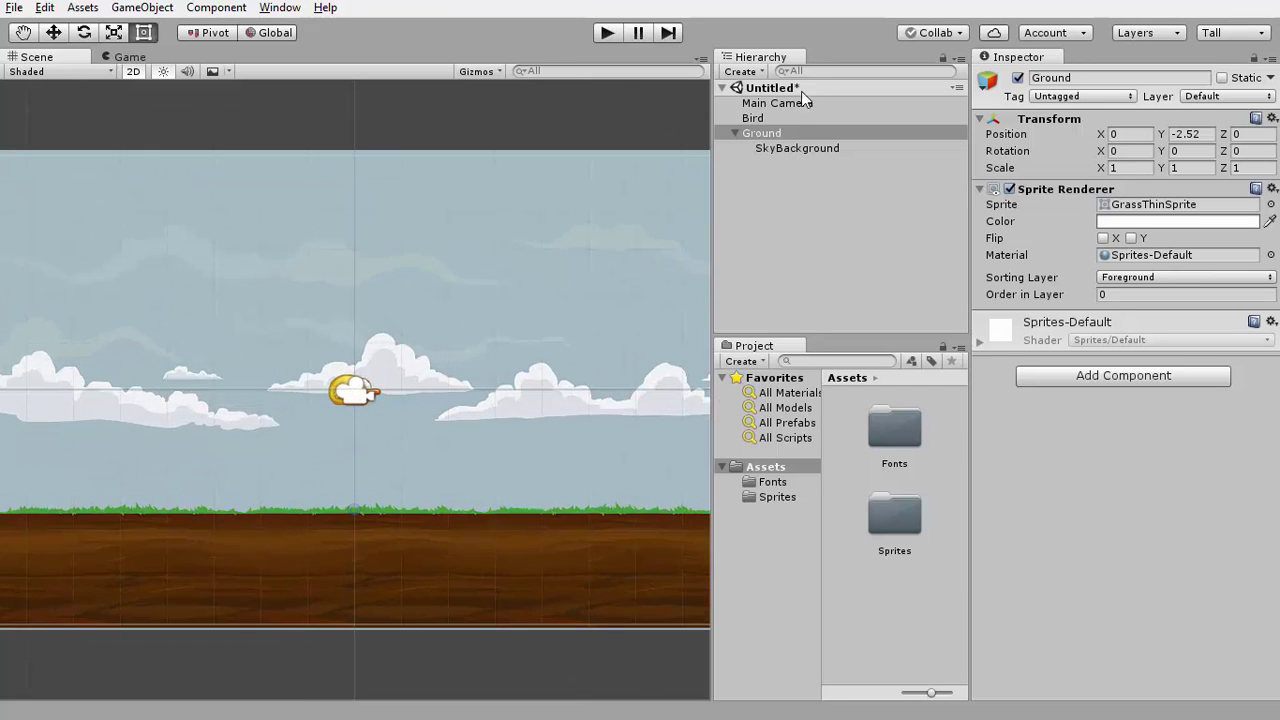
left_click(752, 118)
left_click(333, 398)
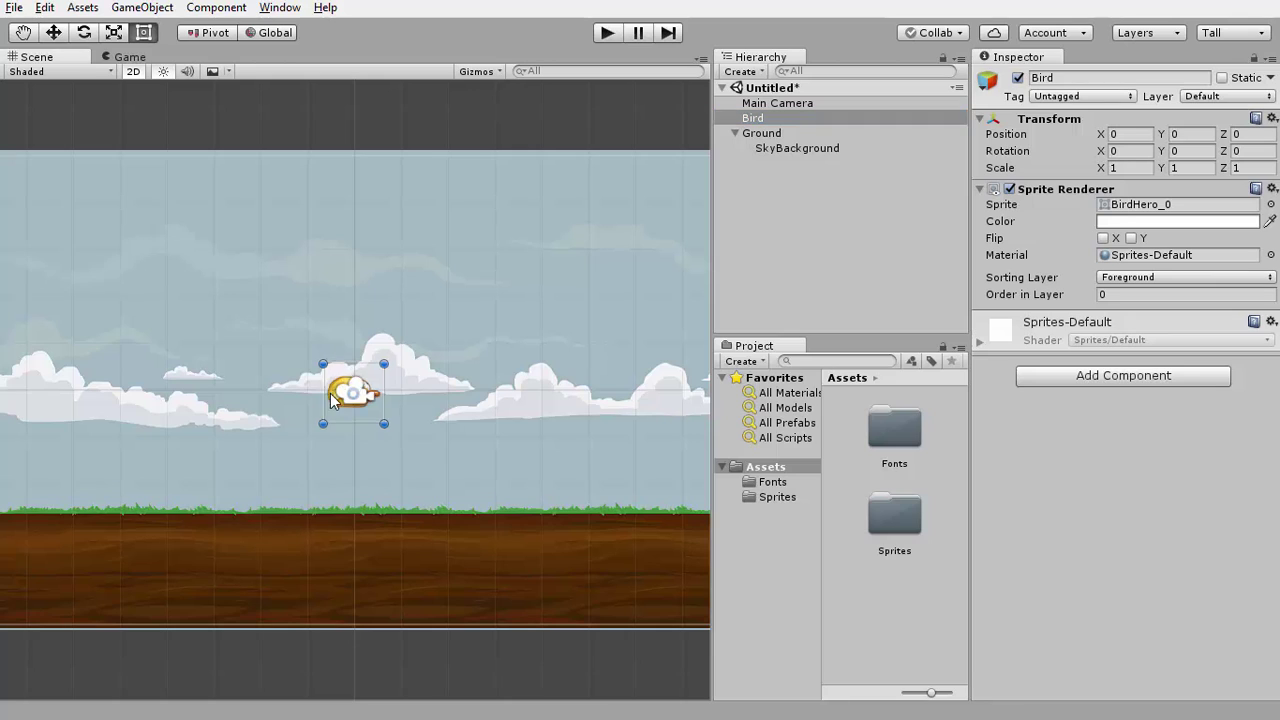
left_click_drag(332, 397, 327, 503)
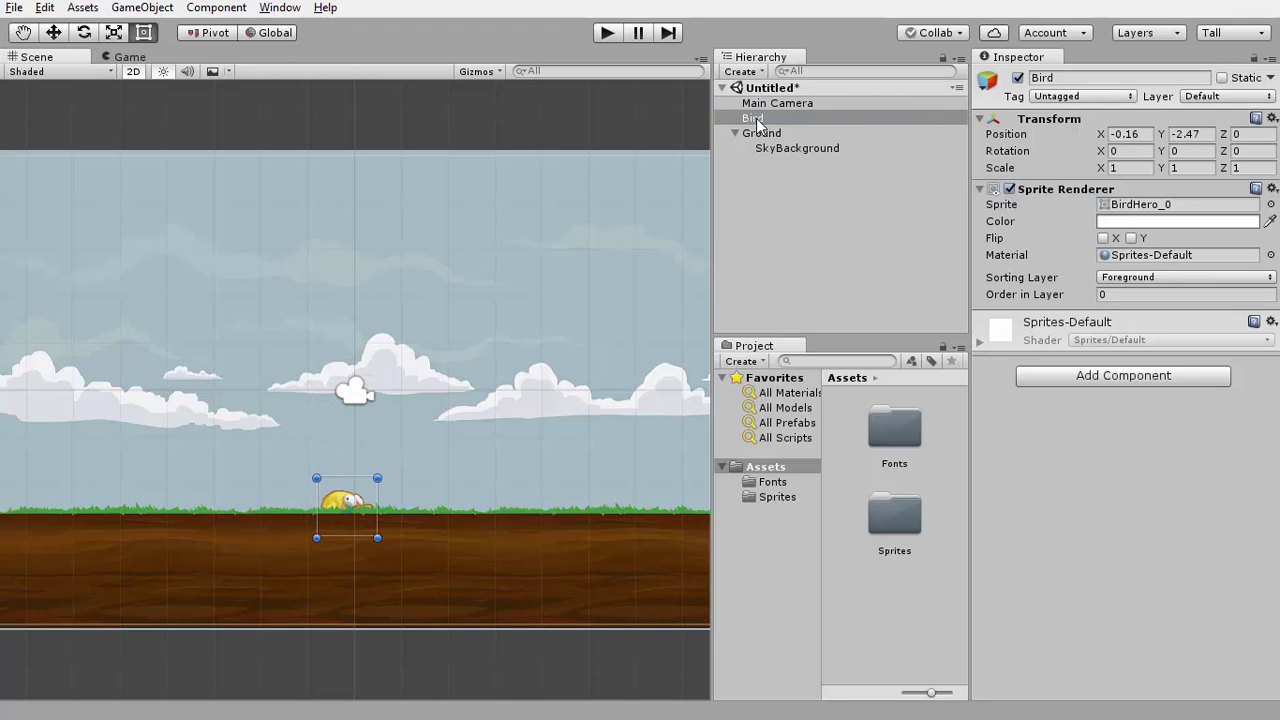
- Compare the sorting settings of Ground and Bird, and set Bird's Order in Layer to 1
left_click(787, 136)
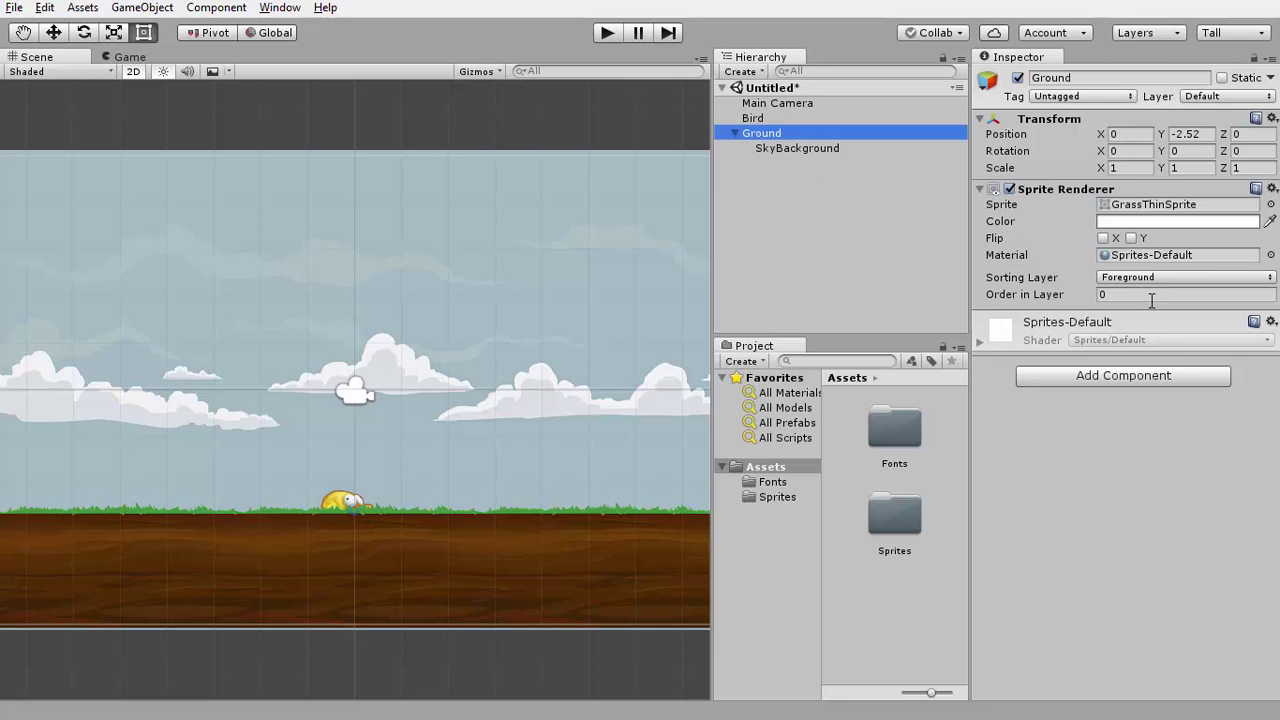
left_click(760, 120)
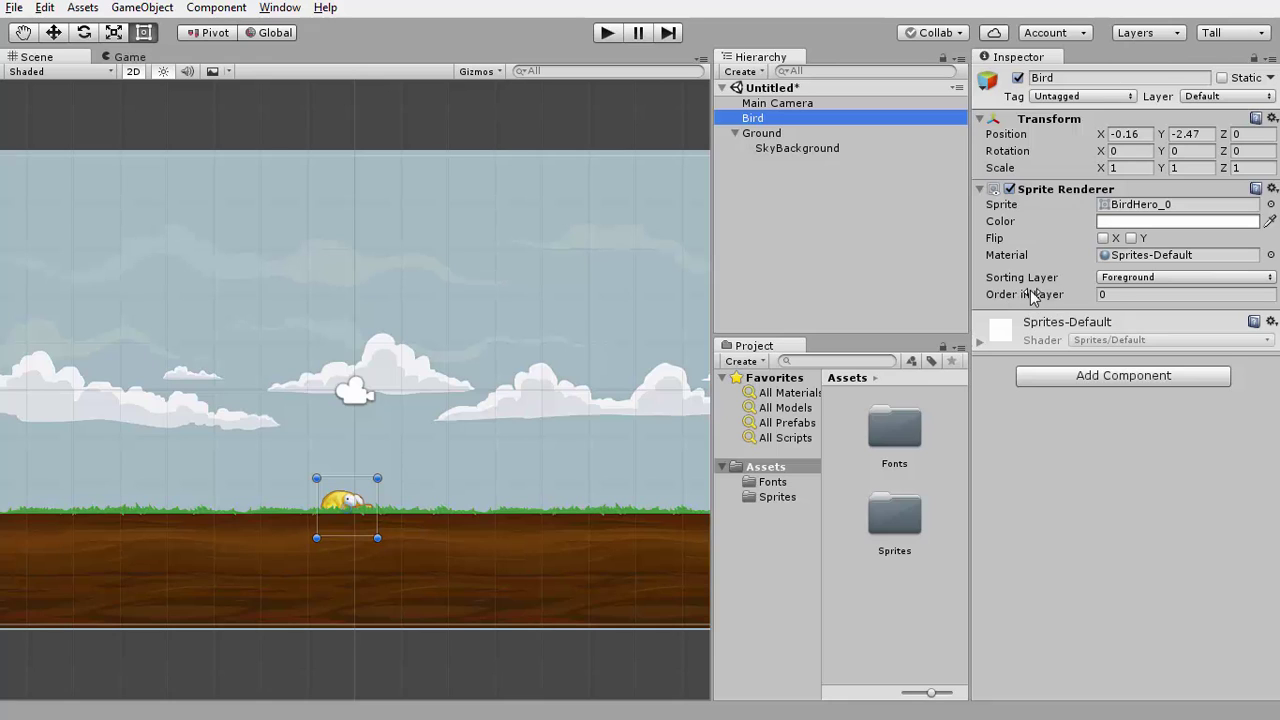
left_click(1106, 295)
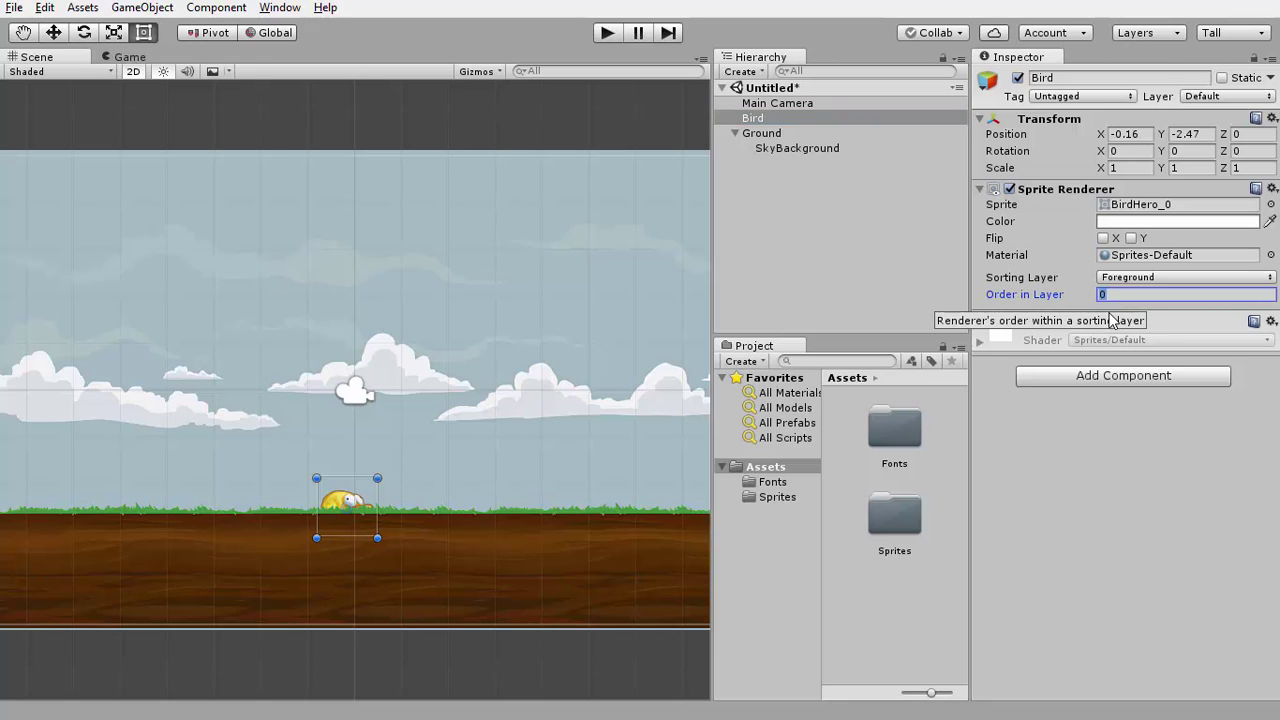
type("1")
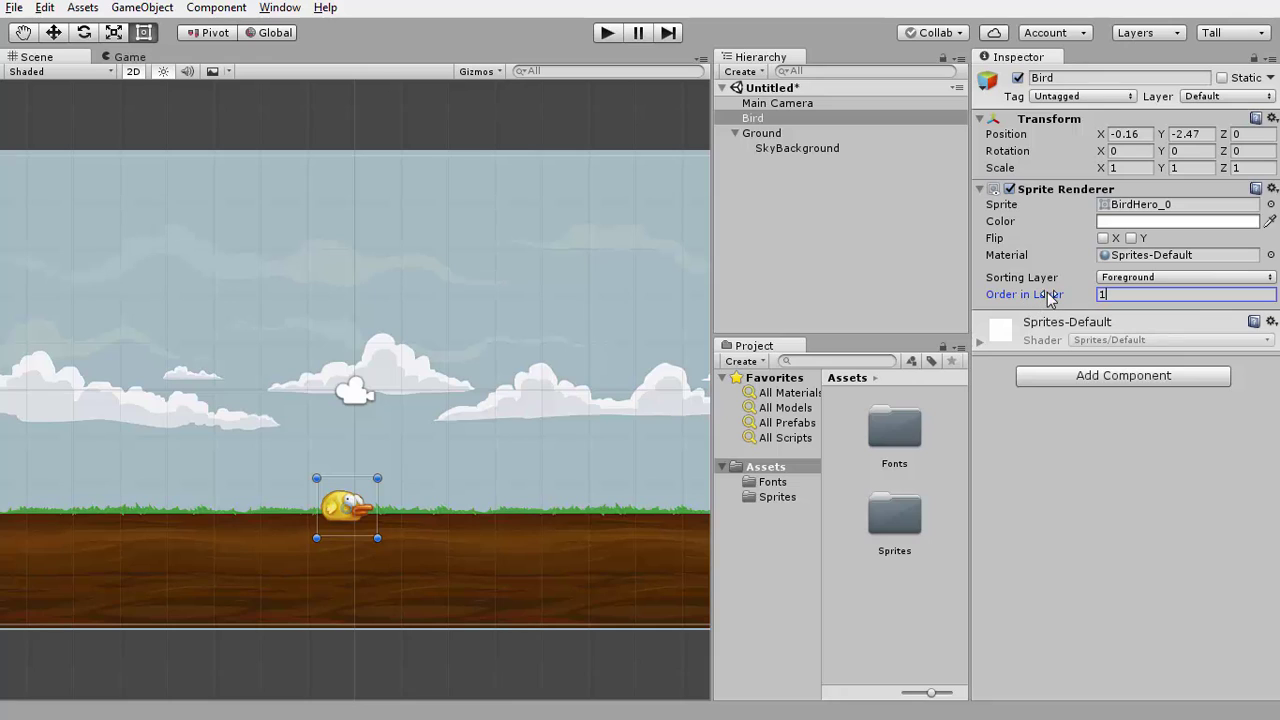
- Try an Order in Layer of 2 on the Ground sprite against the Bird, and revert it
left_click(768, 133)
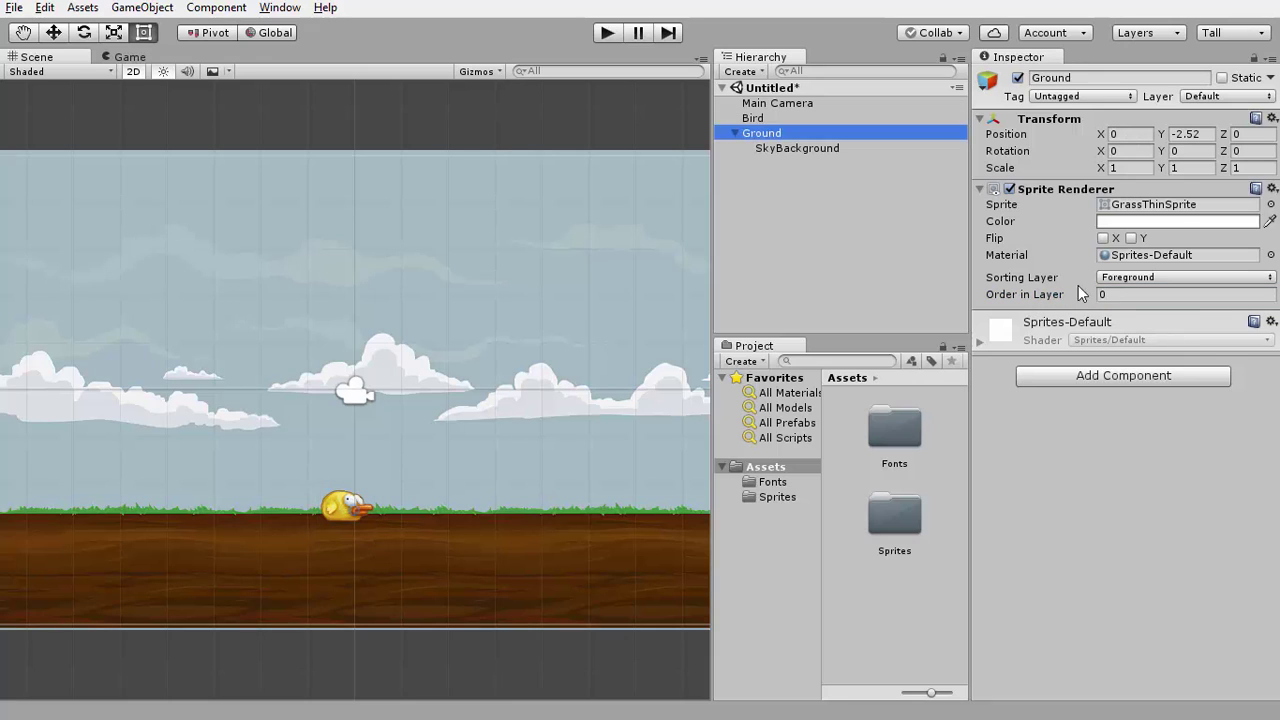
left_click(764, 118)
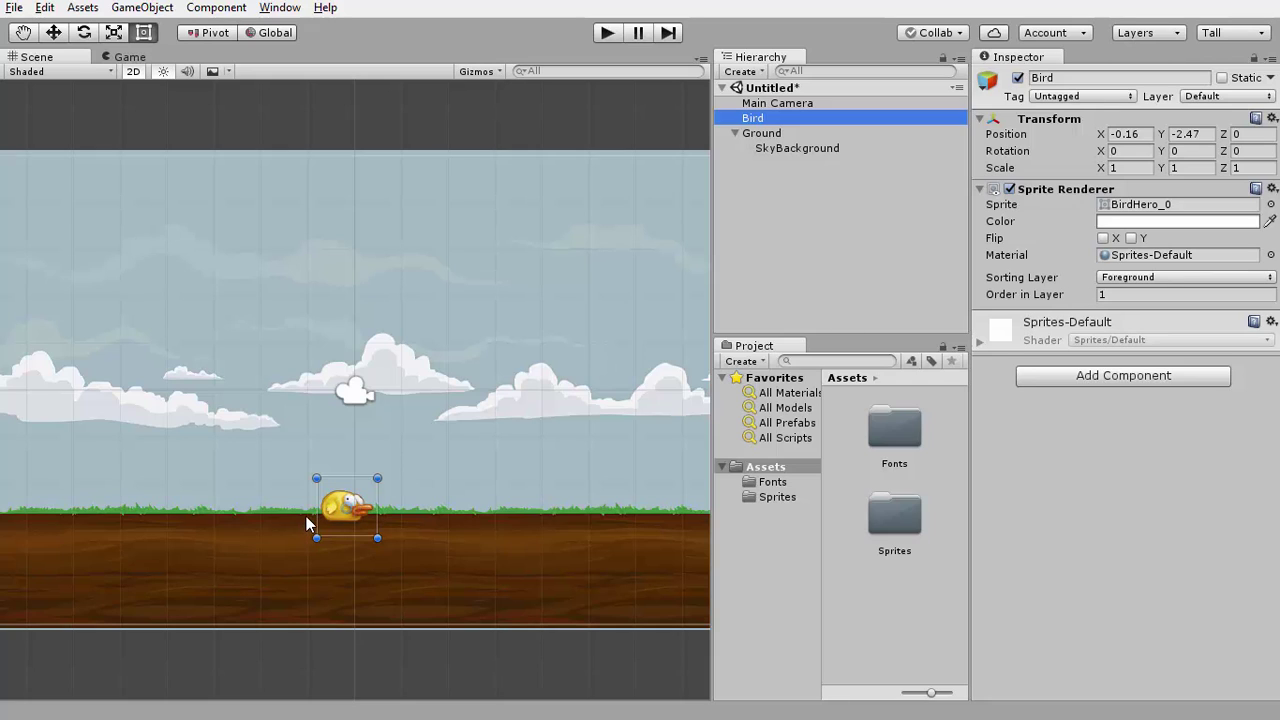
left_click(765, 134)
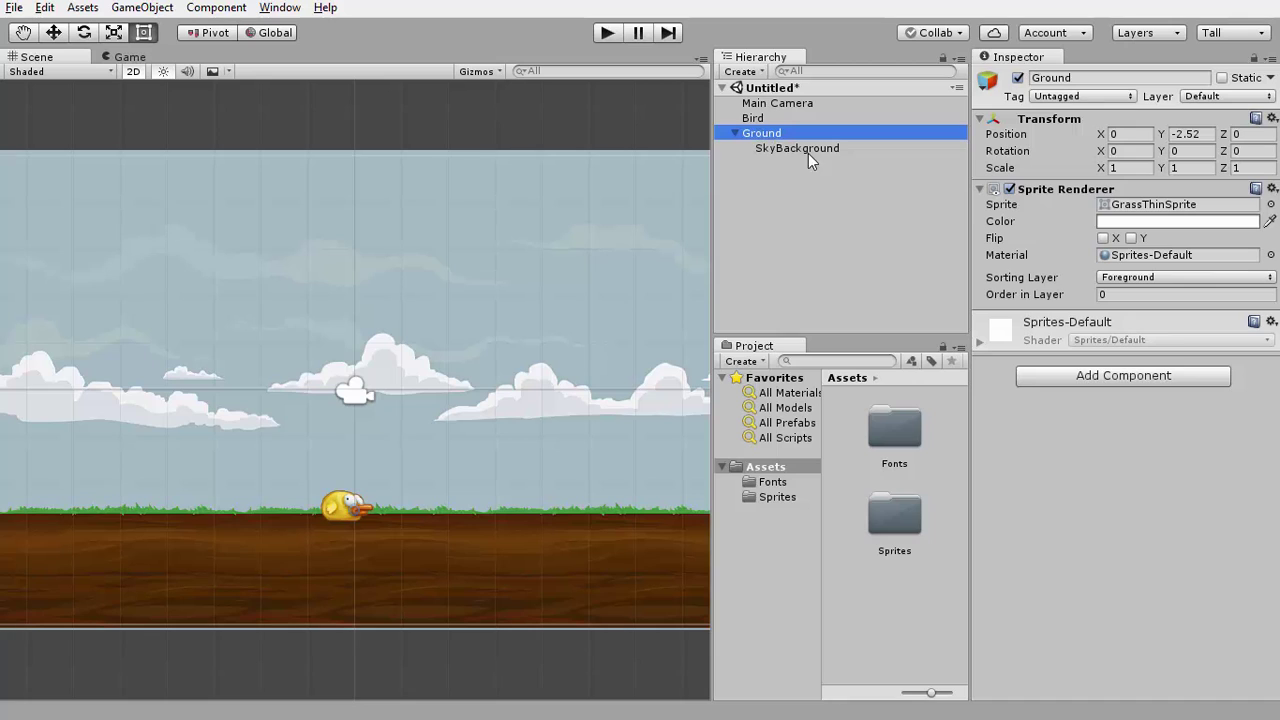
left_click(1098, 294)
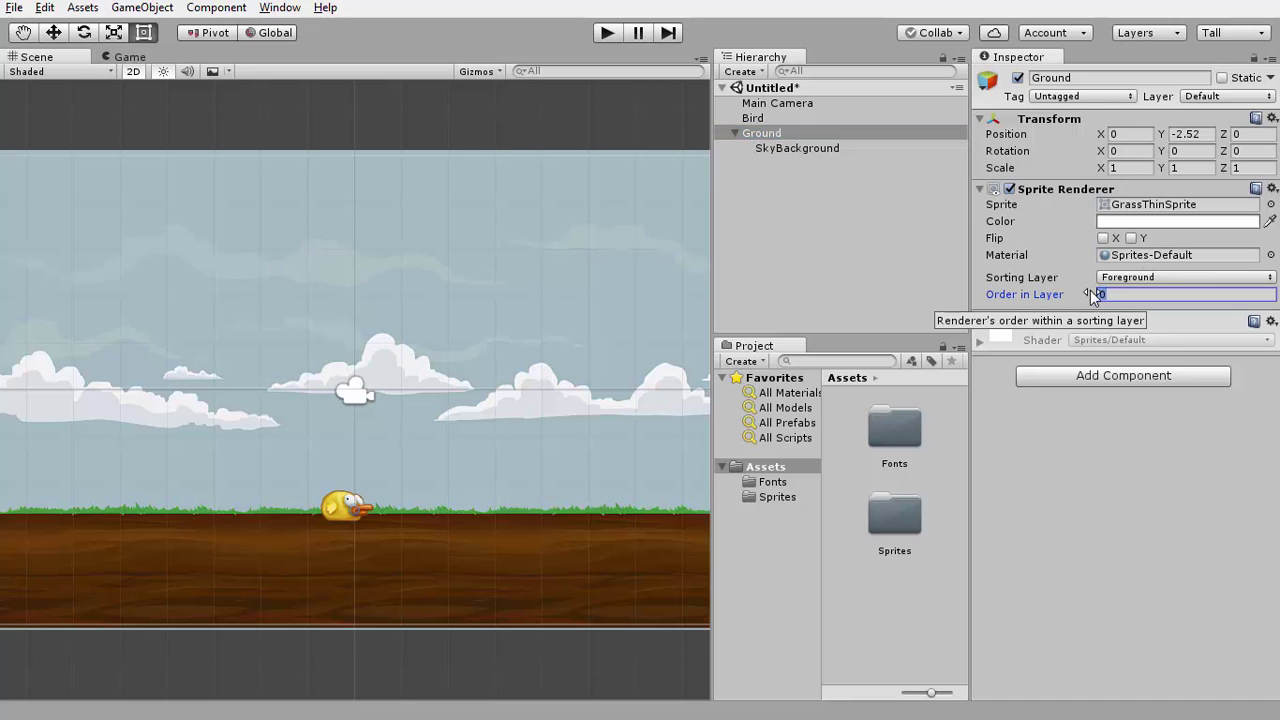
type("2")
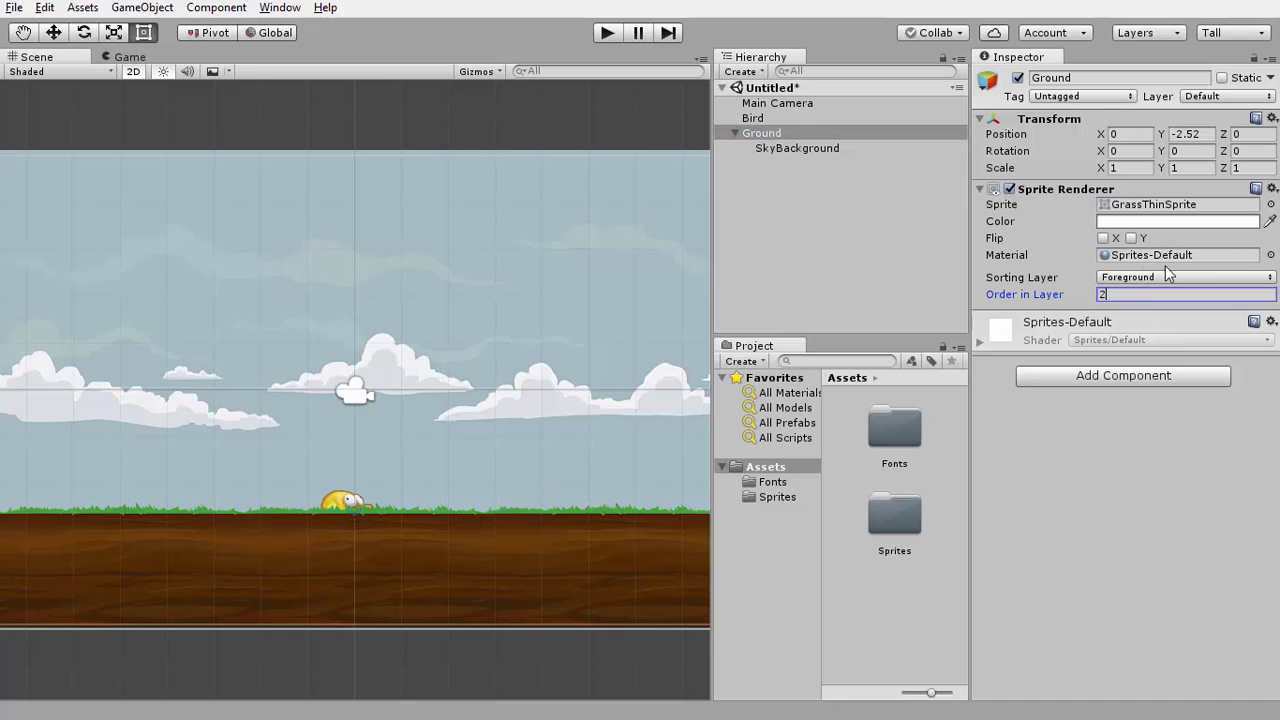
left_click_drag(1085, 296, 1076, 296)
- Set the Bird sprite's Order in Layer to 0
left_click(752, 118)
left_click(1110, 293)
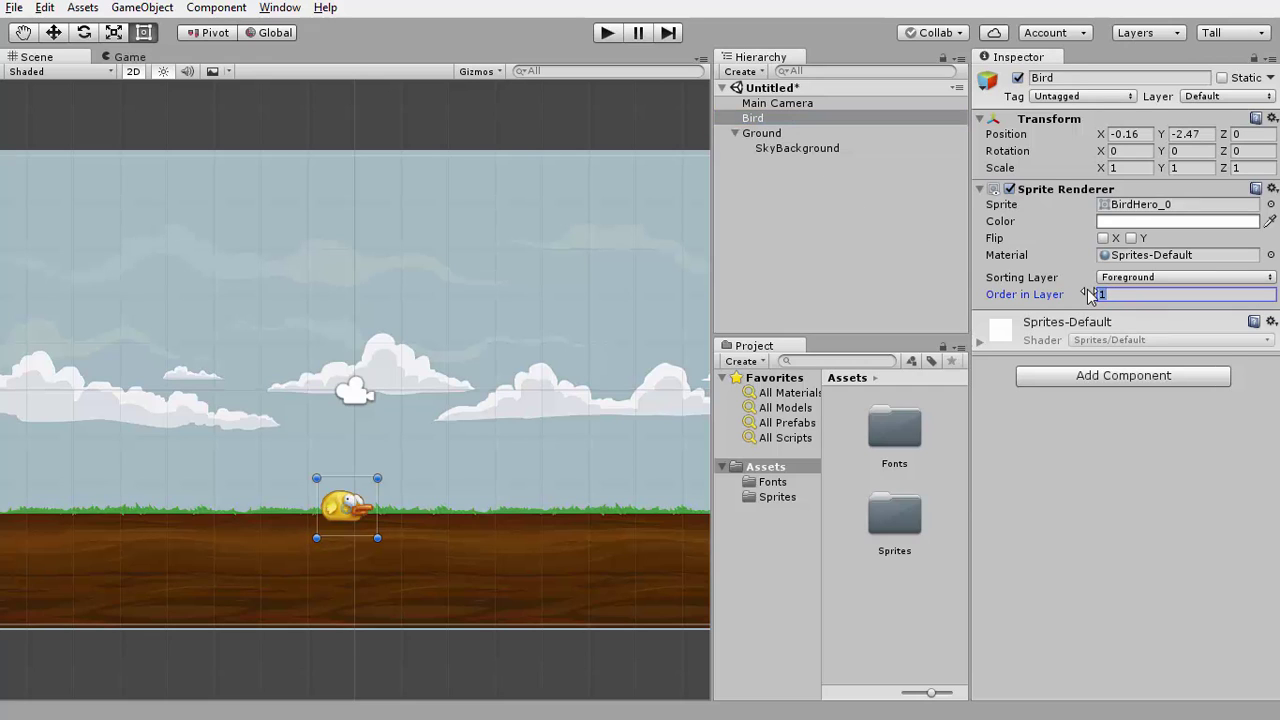
type("0")
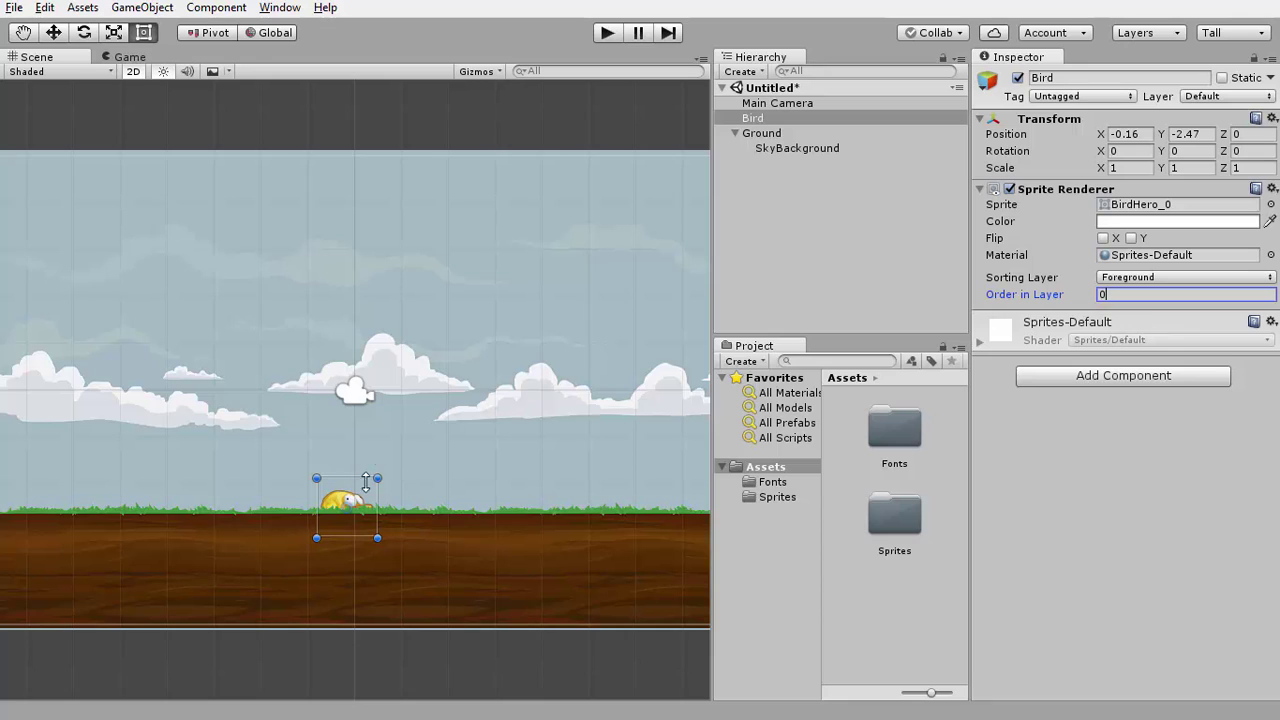
- Undo the recent Order in Layer changes on Bird and Ground and the Bird's move down to the grass
key("ctrl+z")
key("ctrl+z")
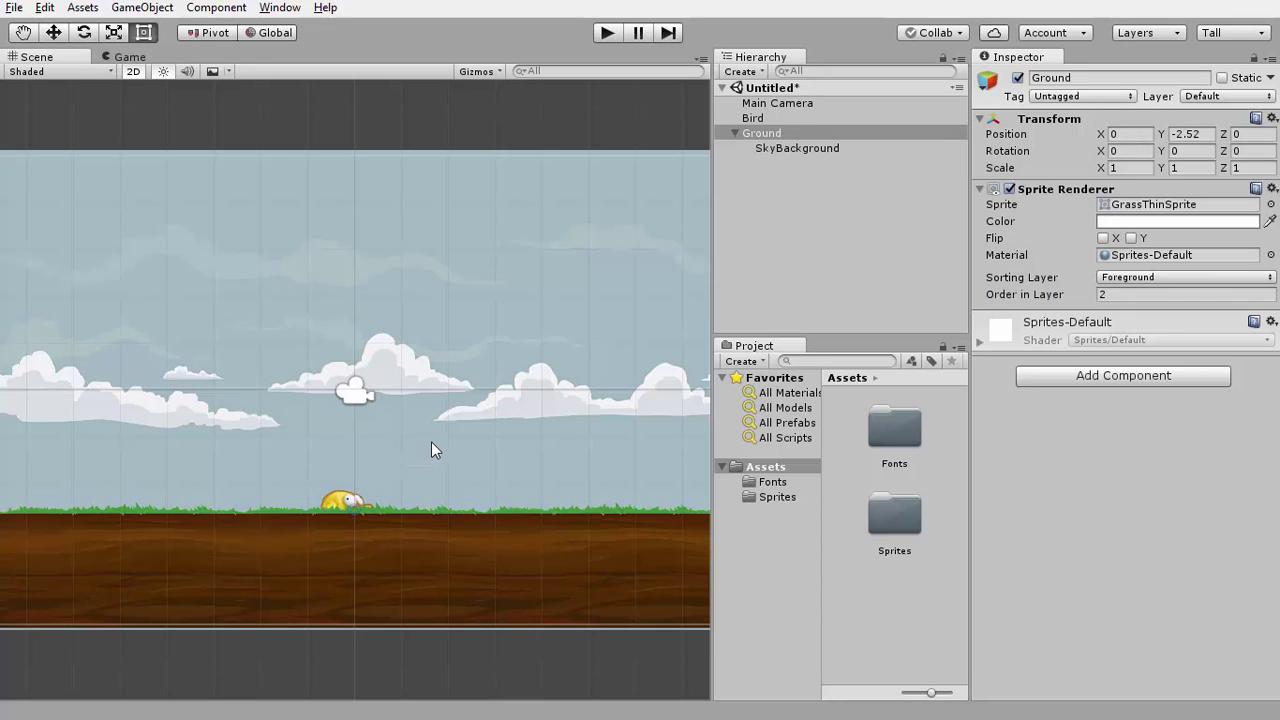
key("ctrl+y")
key("ctrl+y")
key("ctrl+z")
key("ctrl+z")
key("ctrl+z")
key("ctrl+z")
key("ctrl+z")
key("ctrl+z")
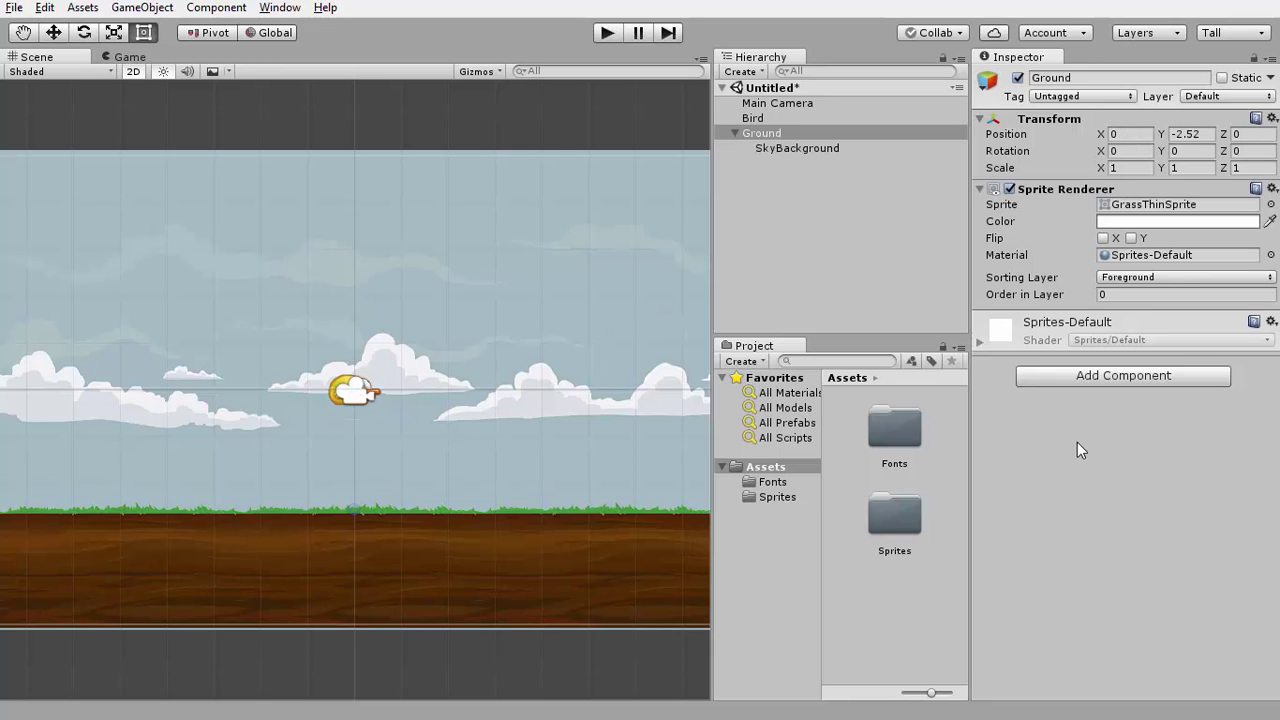
- Add a Rigidbody 2D component to the Bird object
scroll(353, 388, "down", 5)
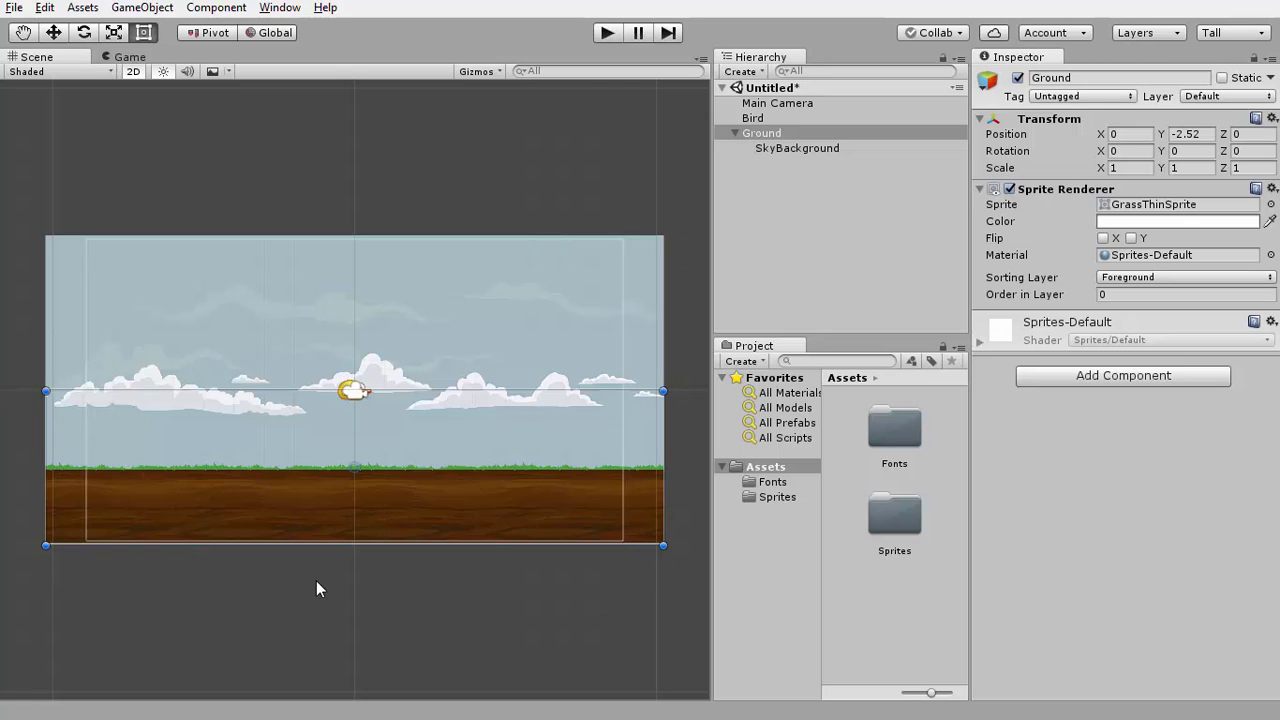
left_click(749, 120)
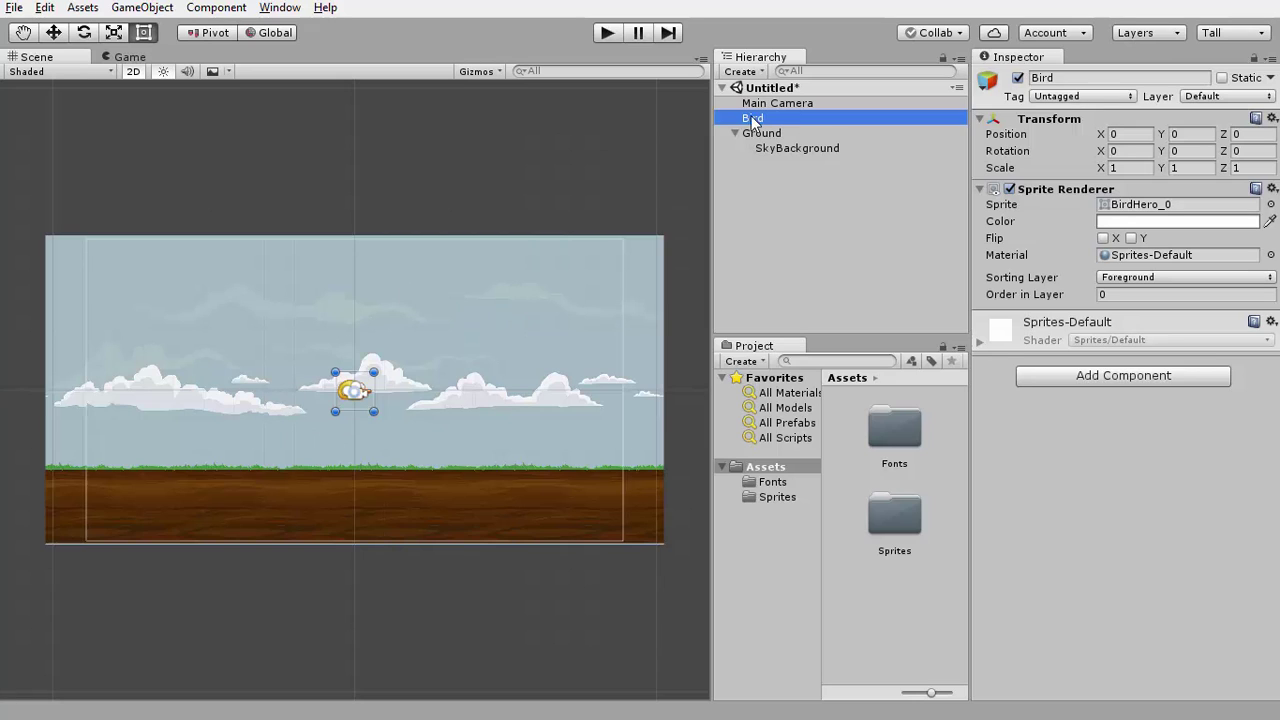
left_click(1101, 378)
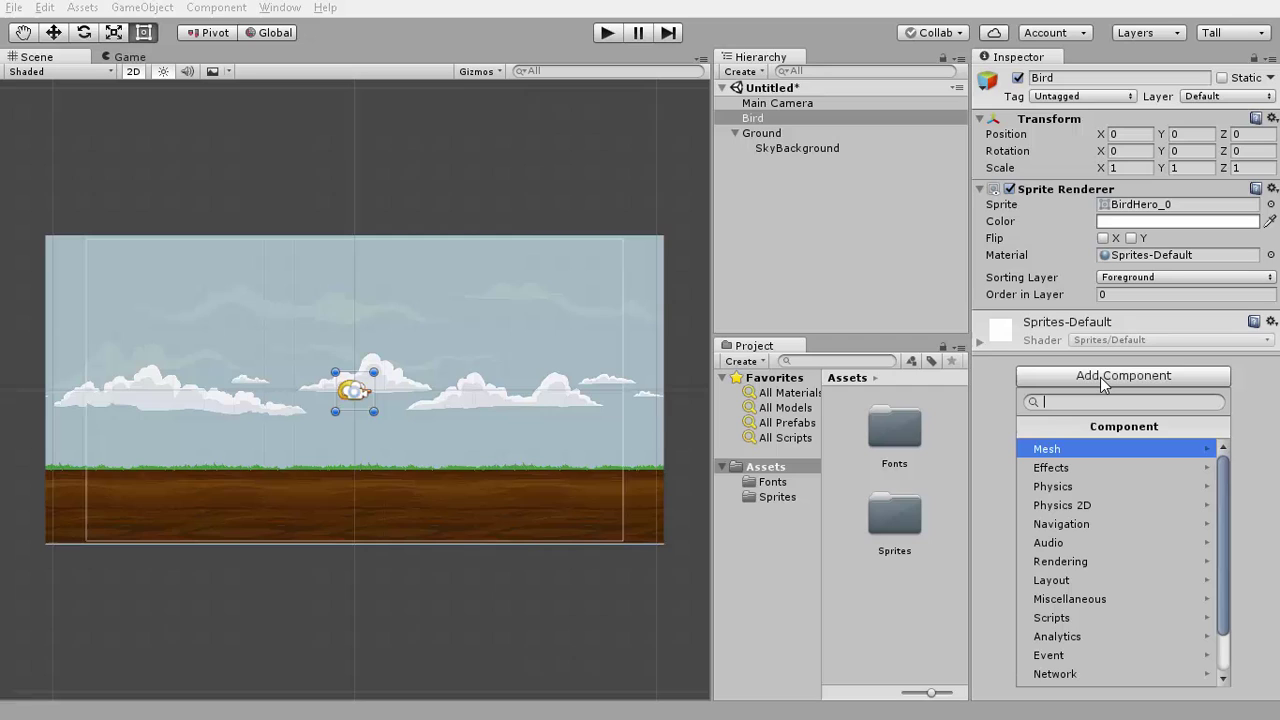
left_click(1084, 504)
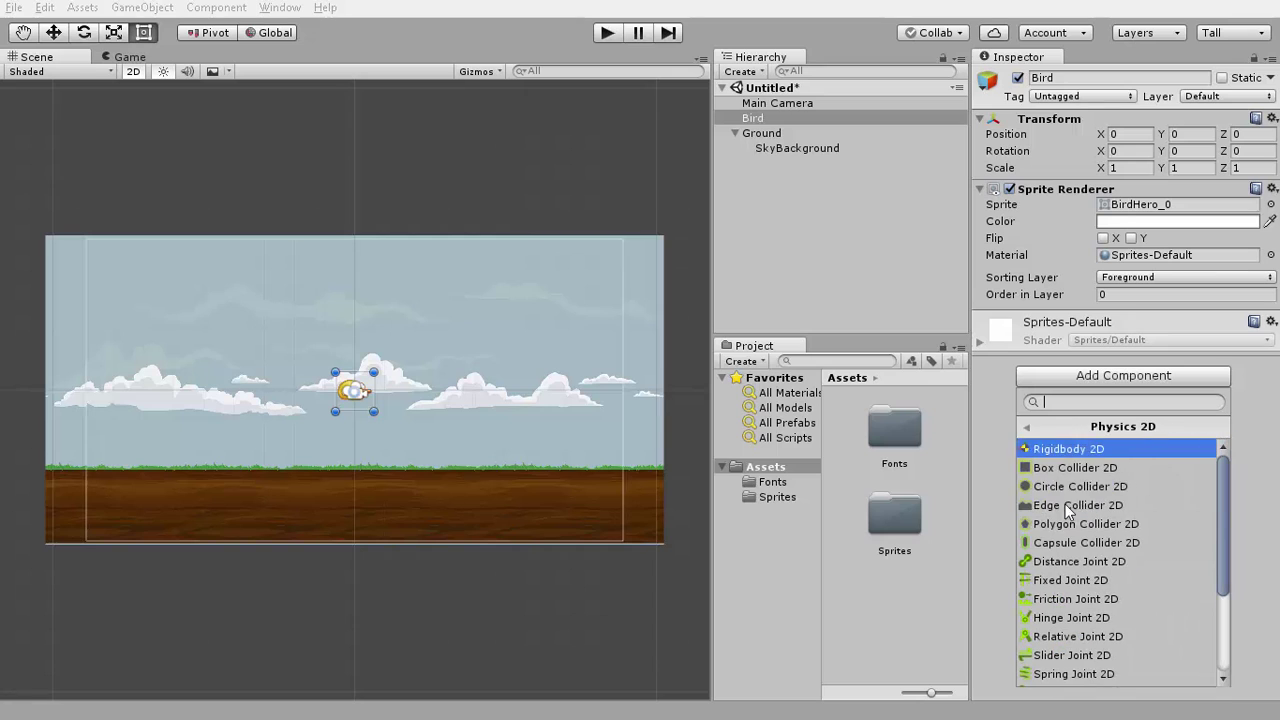
left_click(1083, 447)
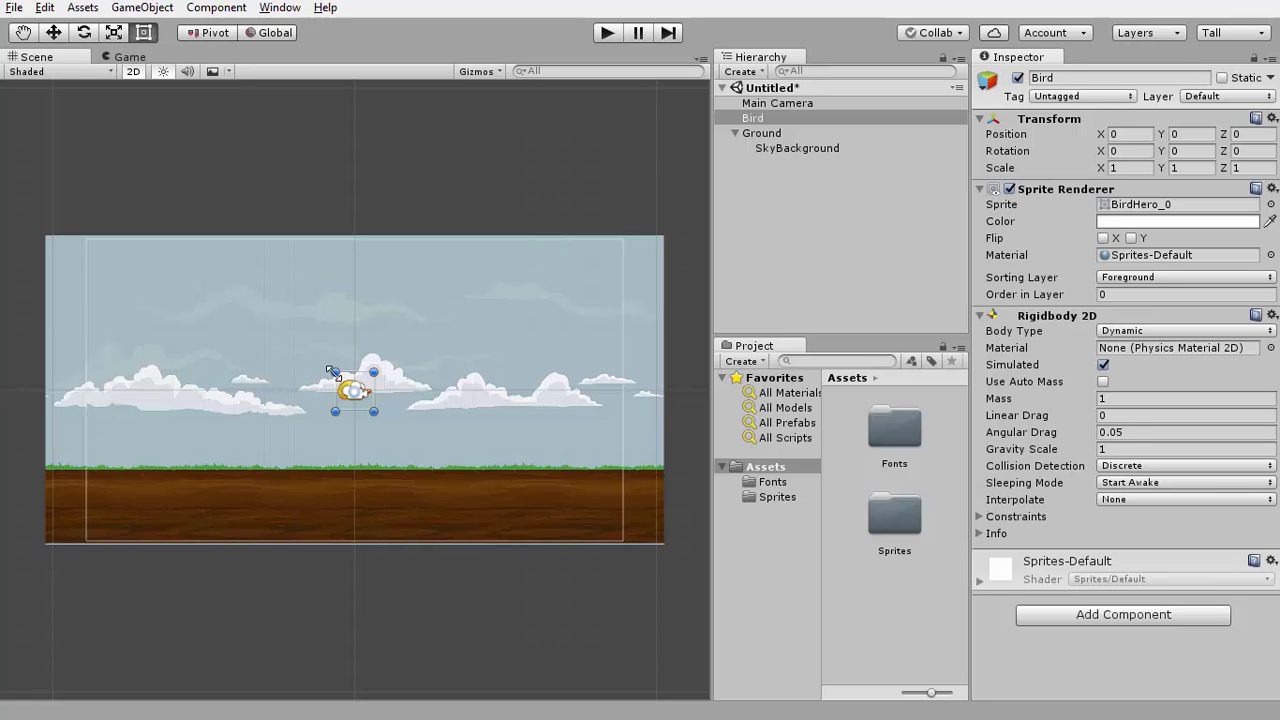
- Play the scene, follow the falling Bird in the Scene view, and stop playback
left_click(606, 32)
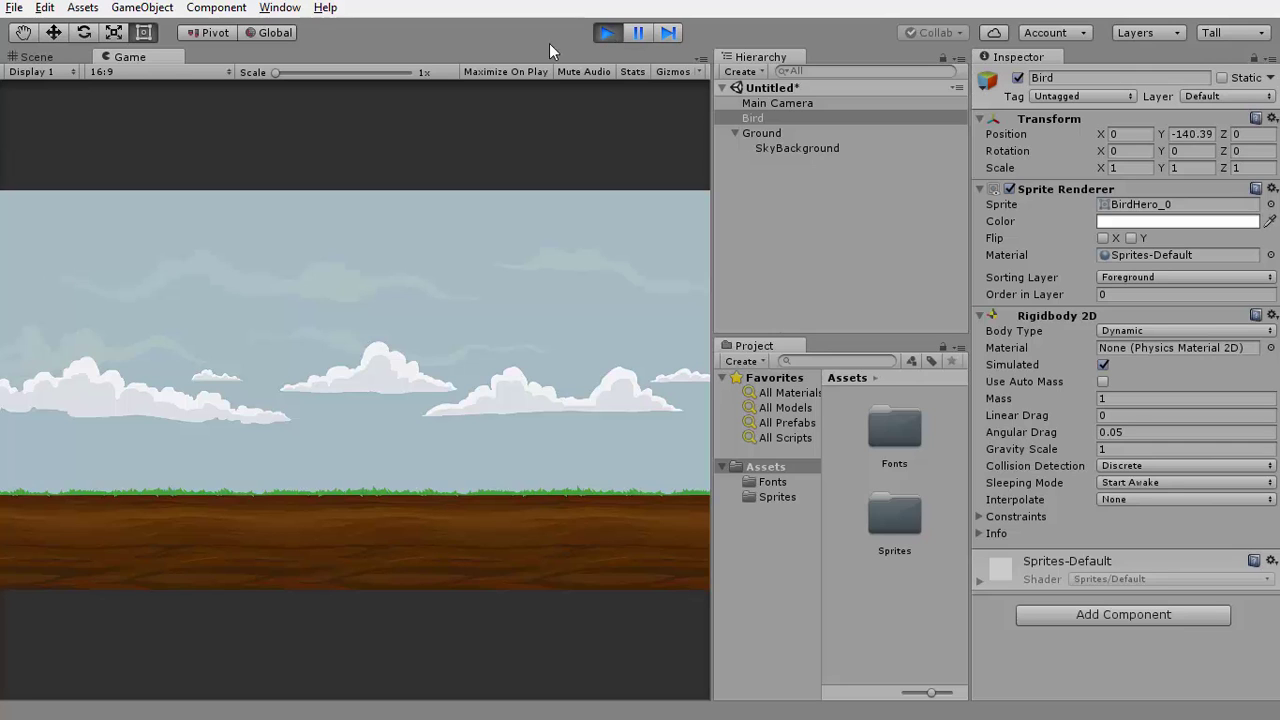
left_click(47, 56)
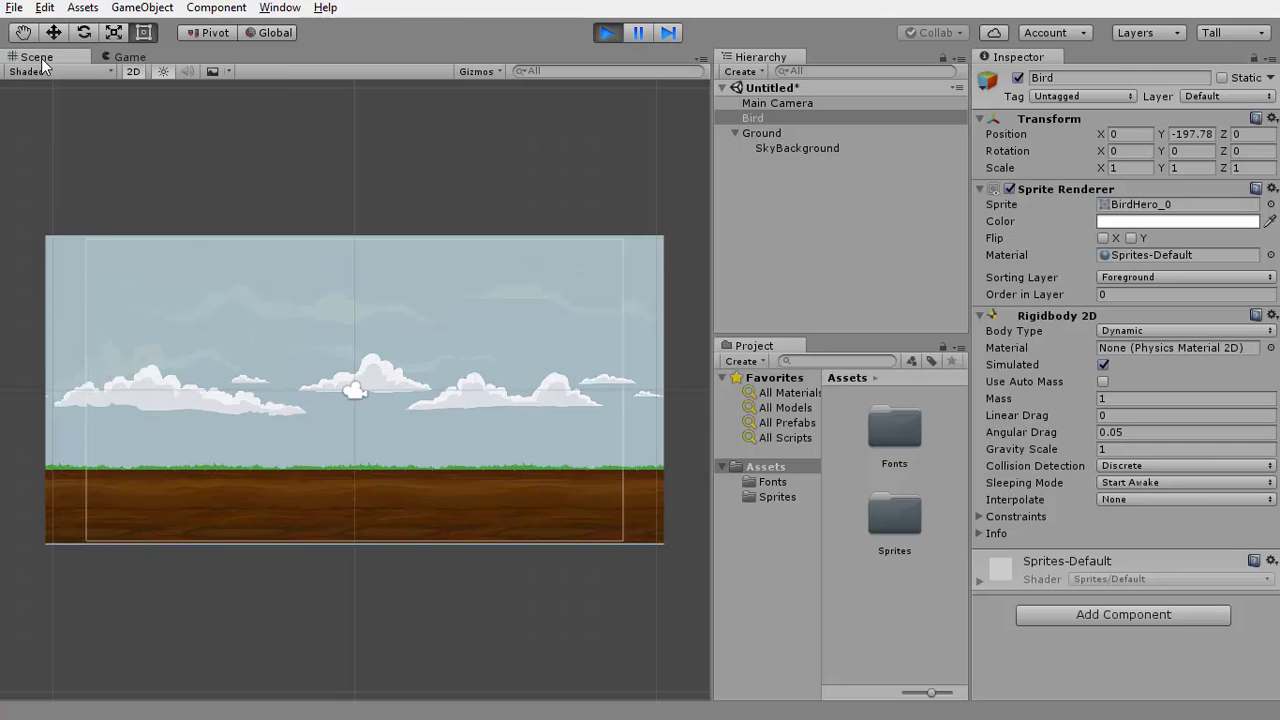
double_click(766, 120)
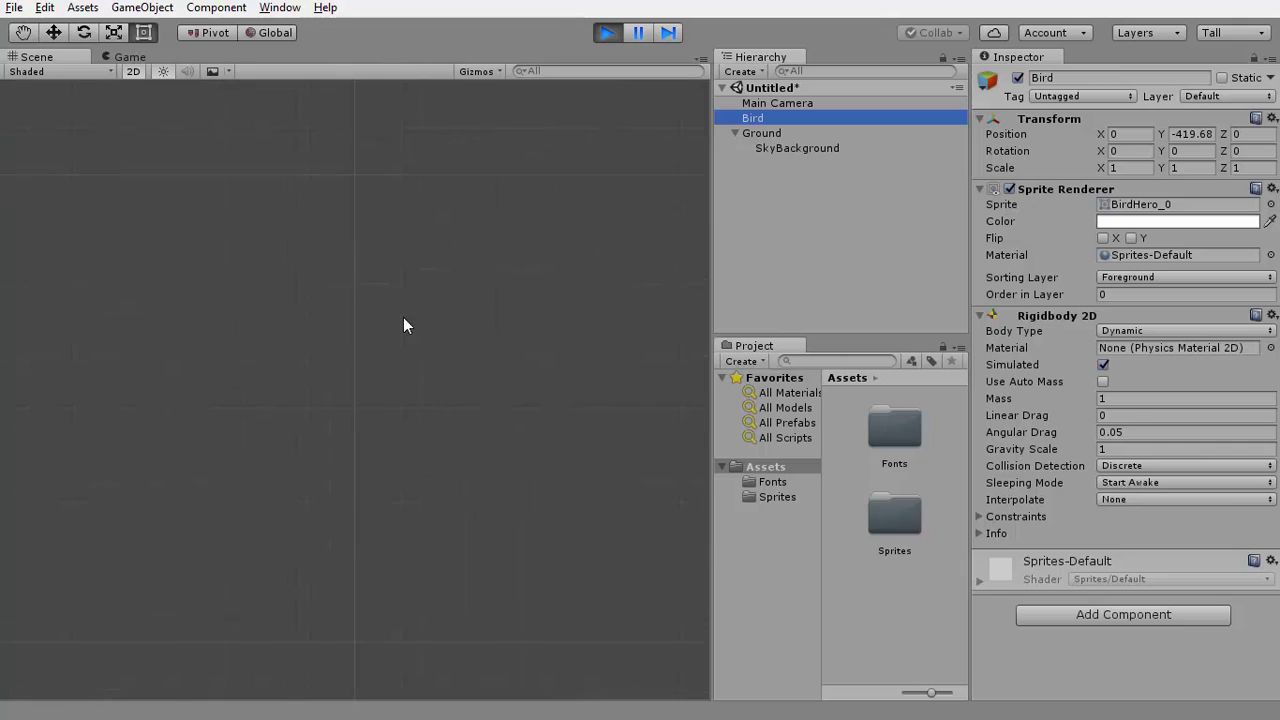
double_click(762, 119)
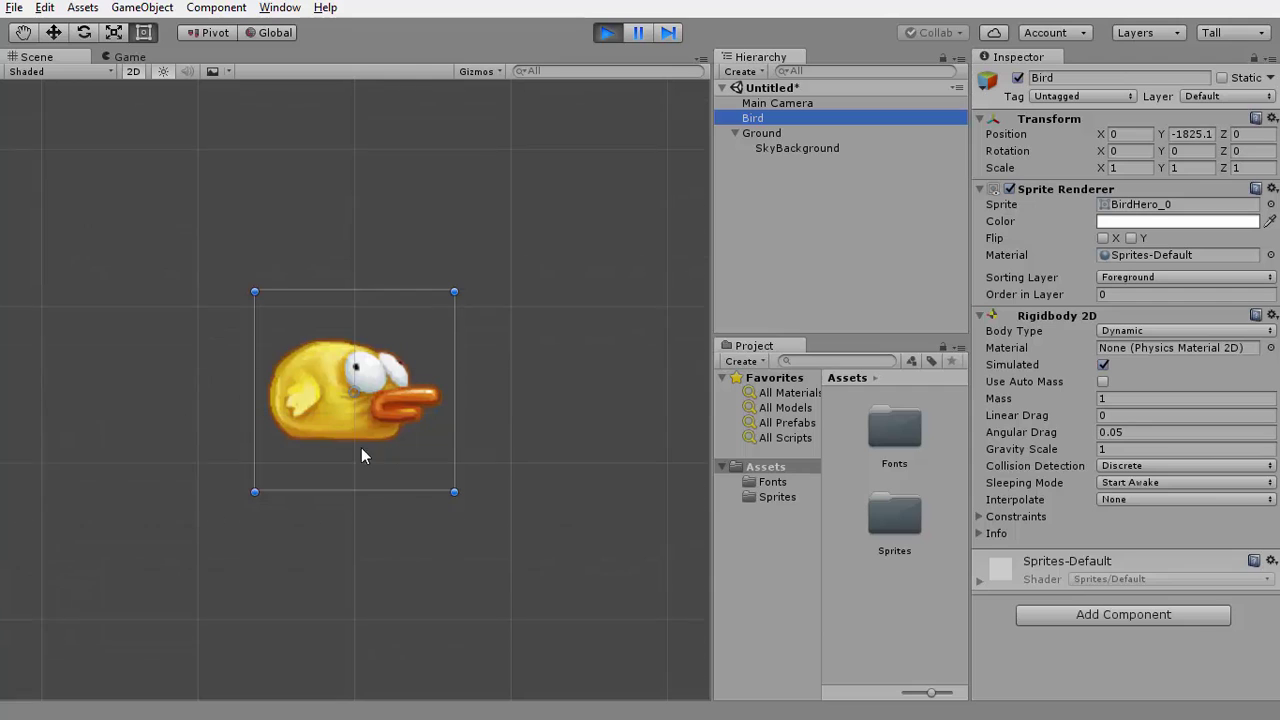
left_click(608, 33)
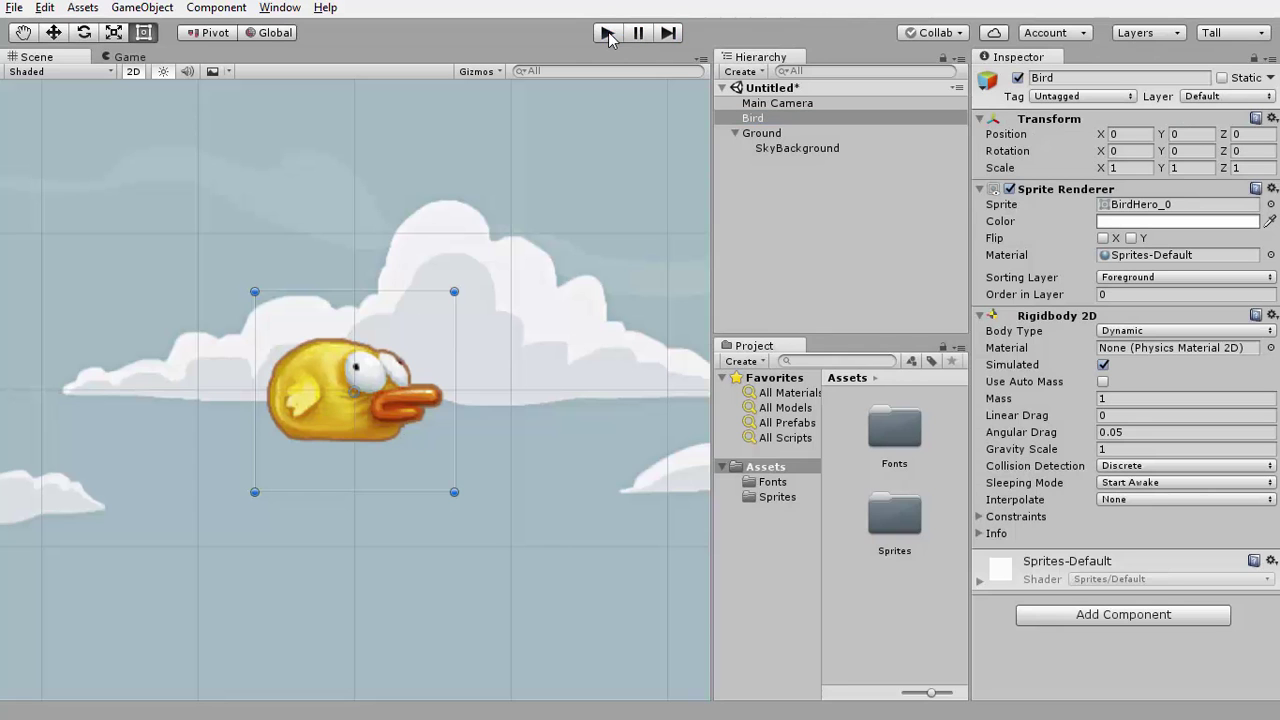
- Add a Polygon Collider 2D component to Bird and inspect its outline around the sprite
scroll(332, 381, "down", 10)
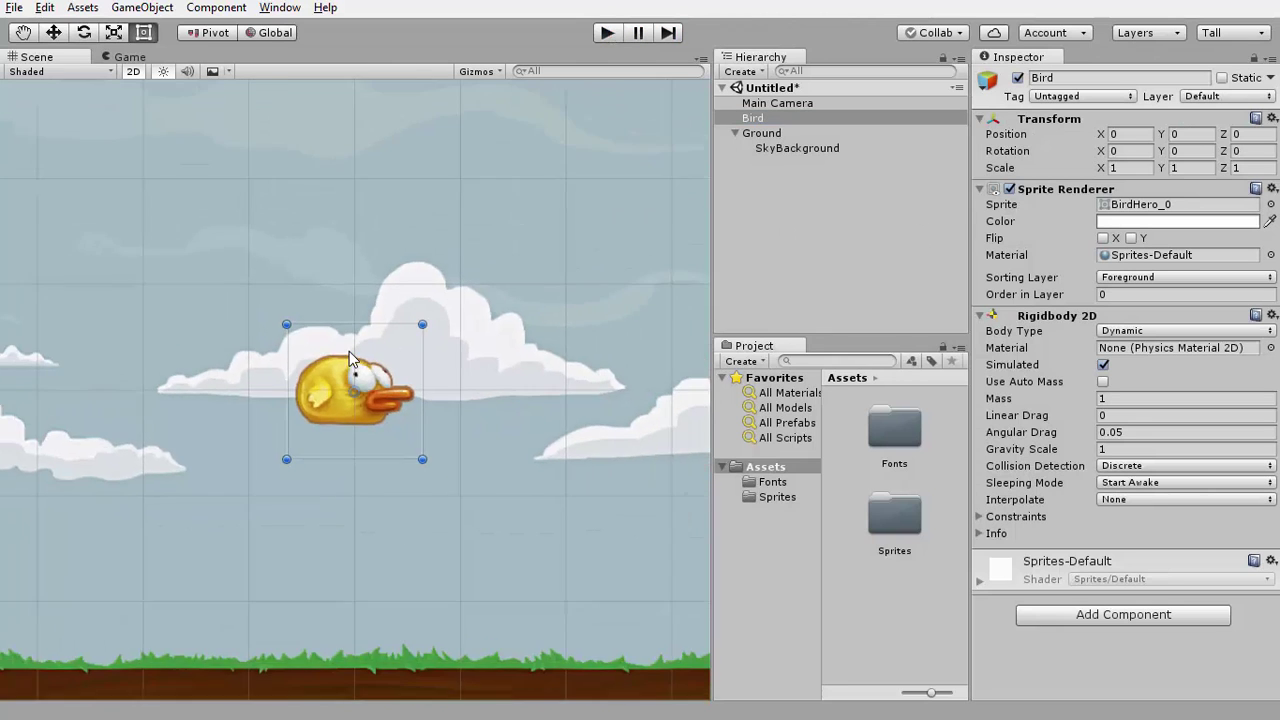
scroll(333, 417, "down", 3)
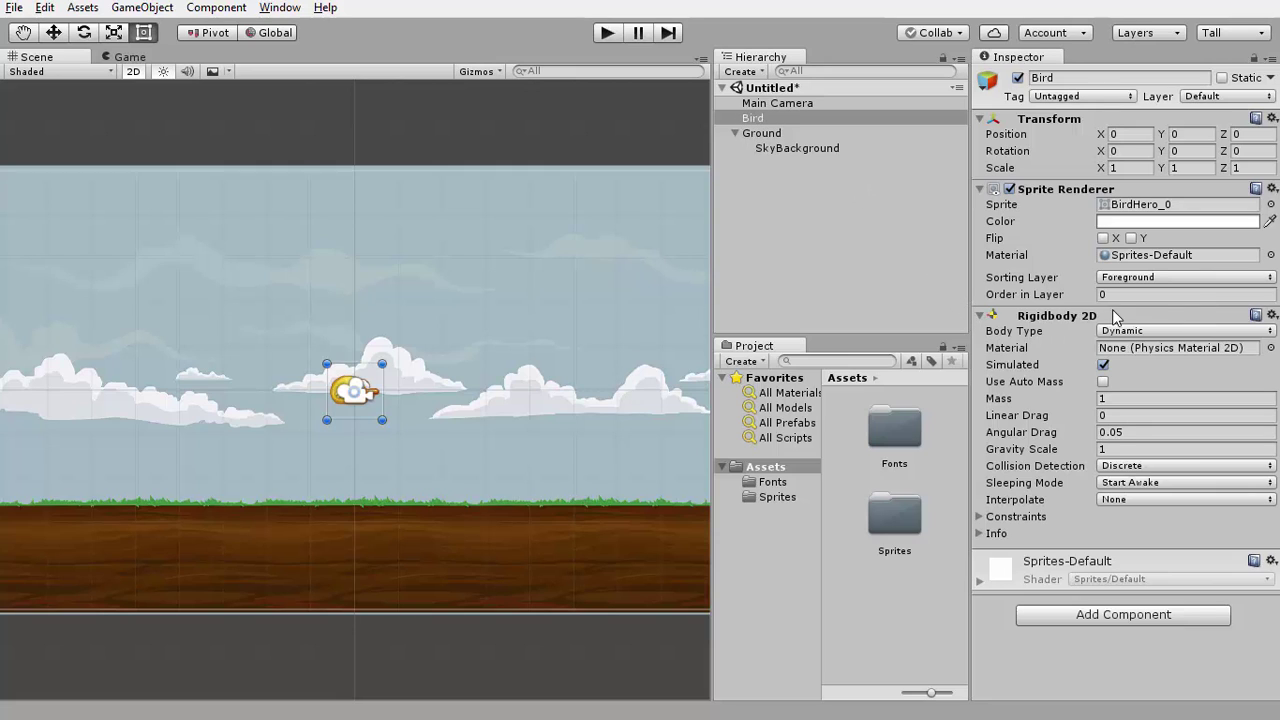
left_click(1118, 617)
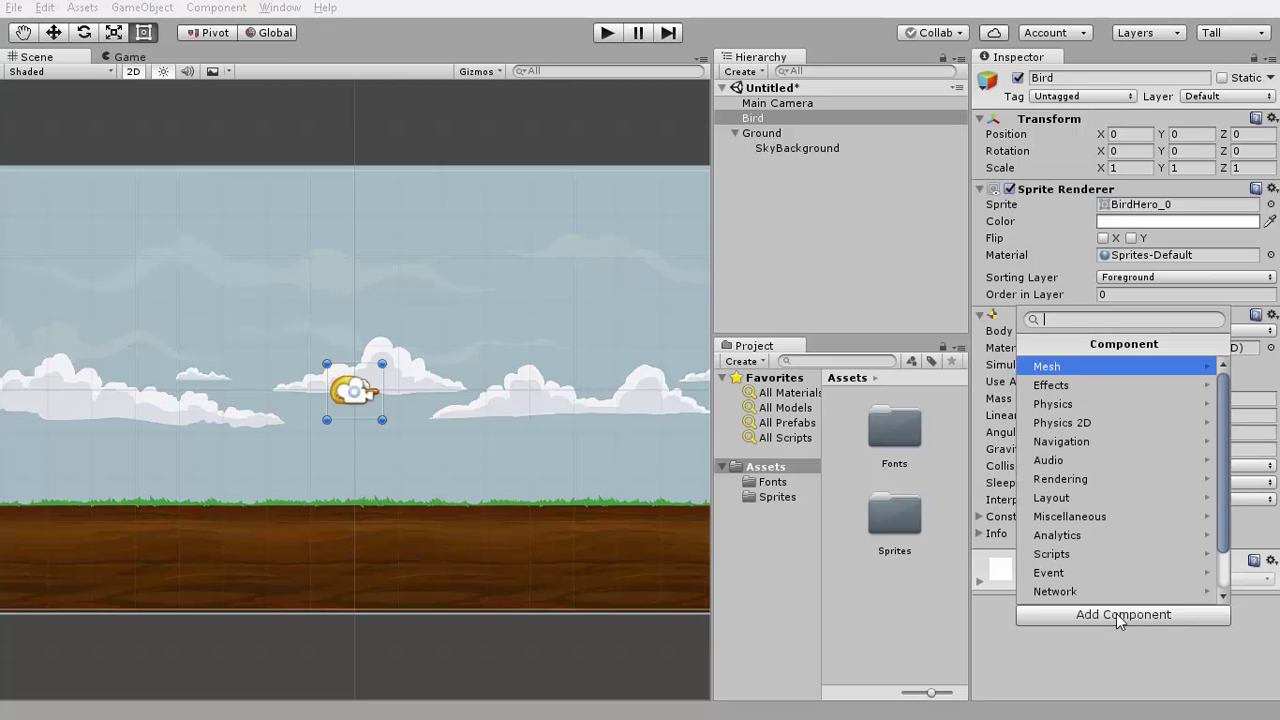
left_click(1070, 426)
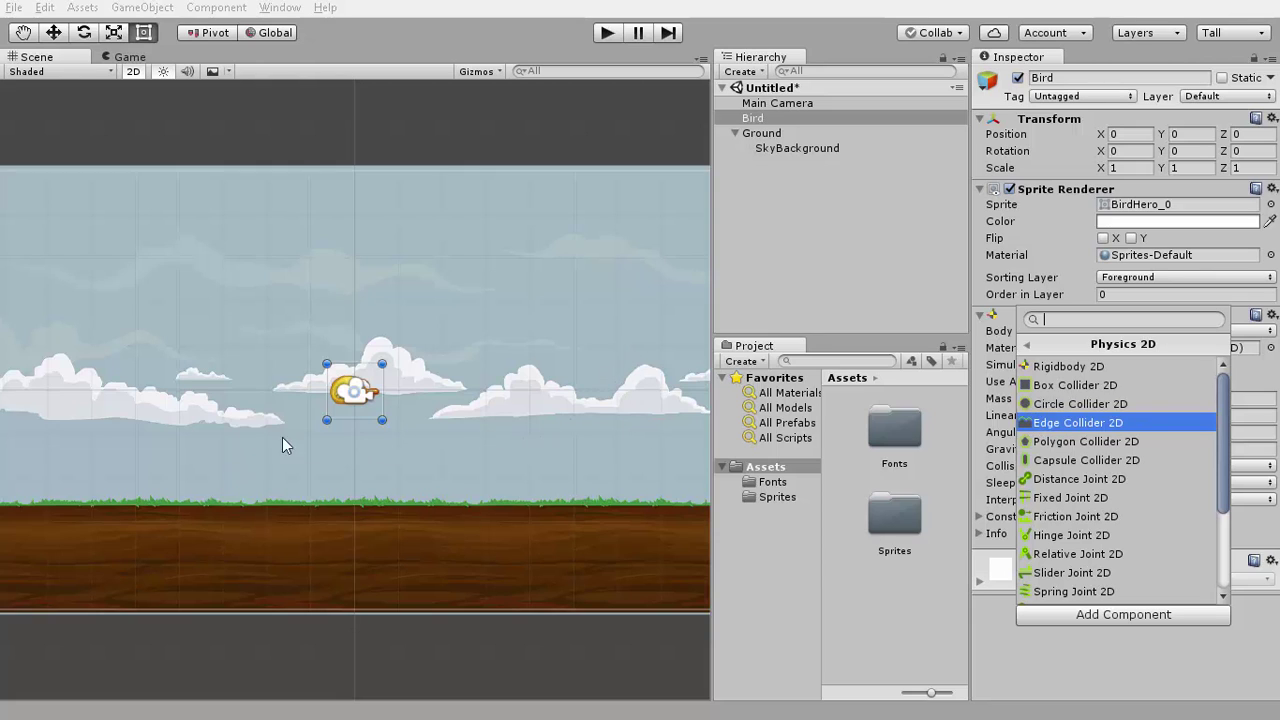
left_click(1050, 451)
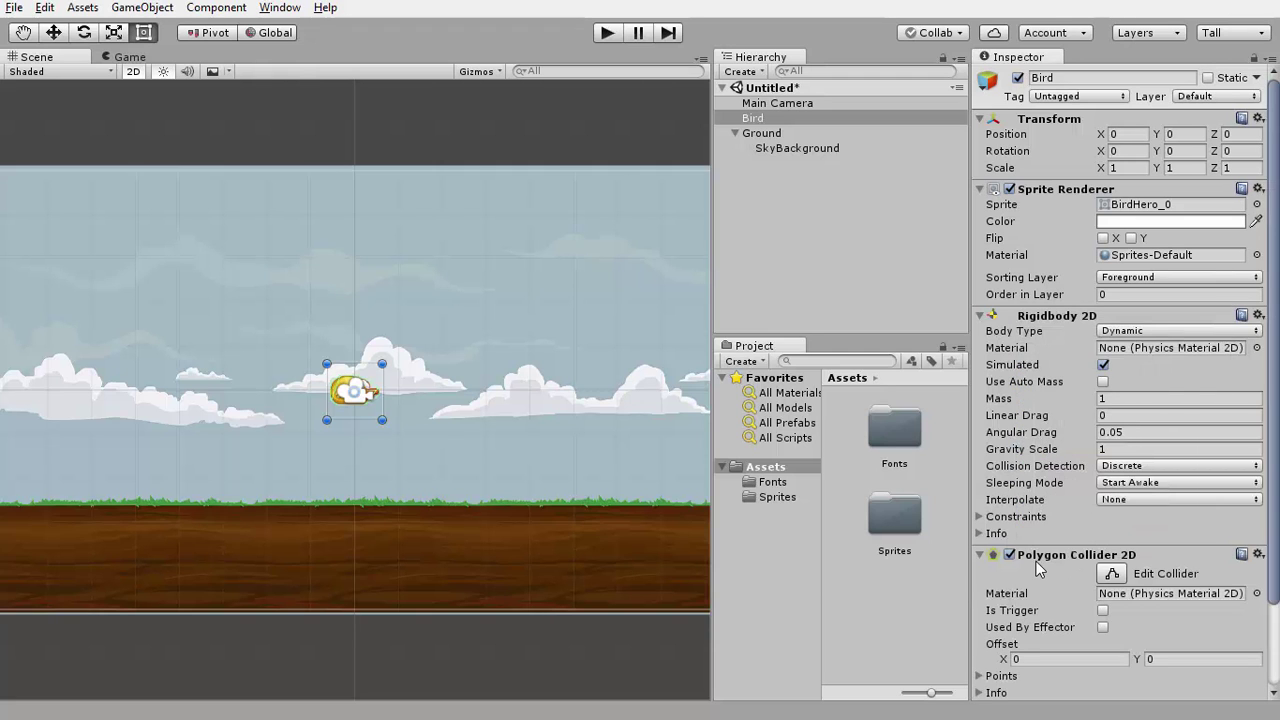
scroll(1083, 540, "down", 3)
scroll(347, 400, "up", 2)
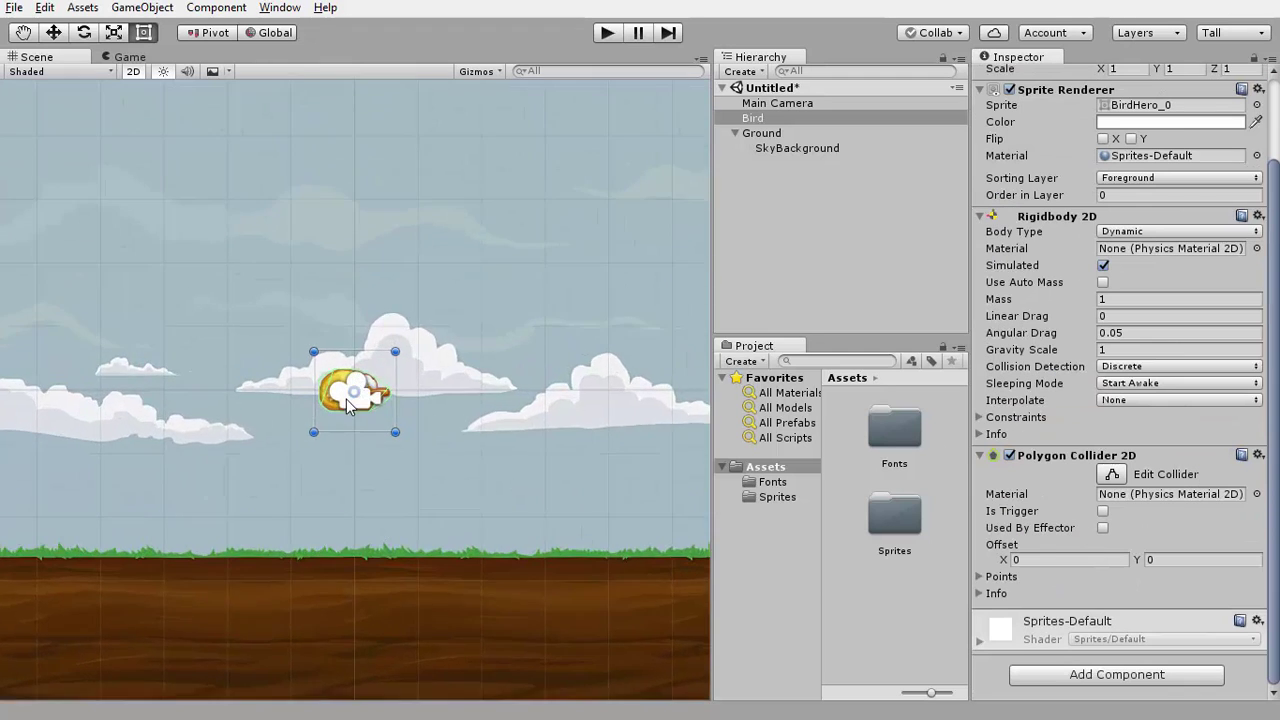
scroll(346, 402, "up", 10)
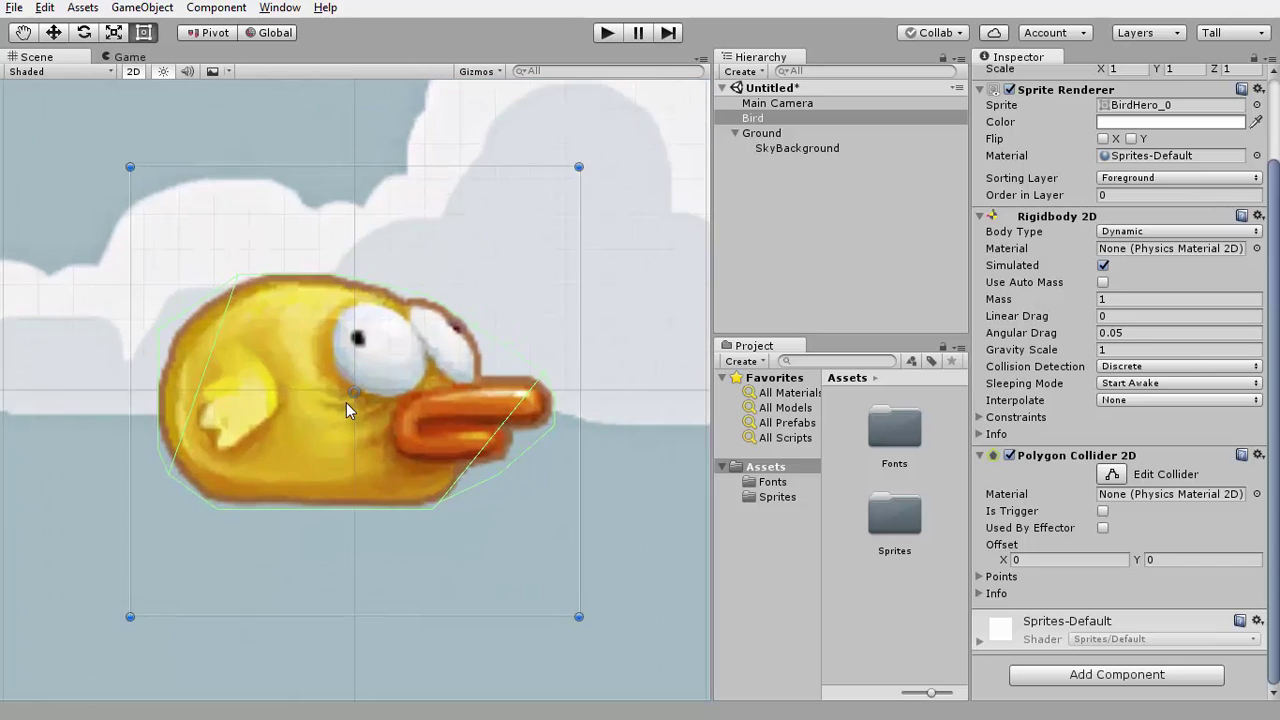
scroll(346, 402, "down", 6)
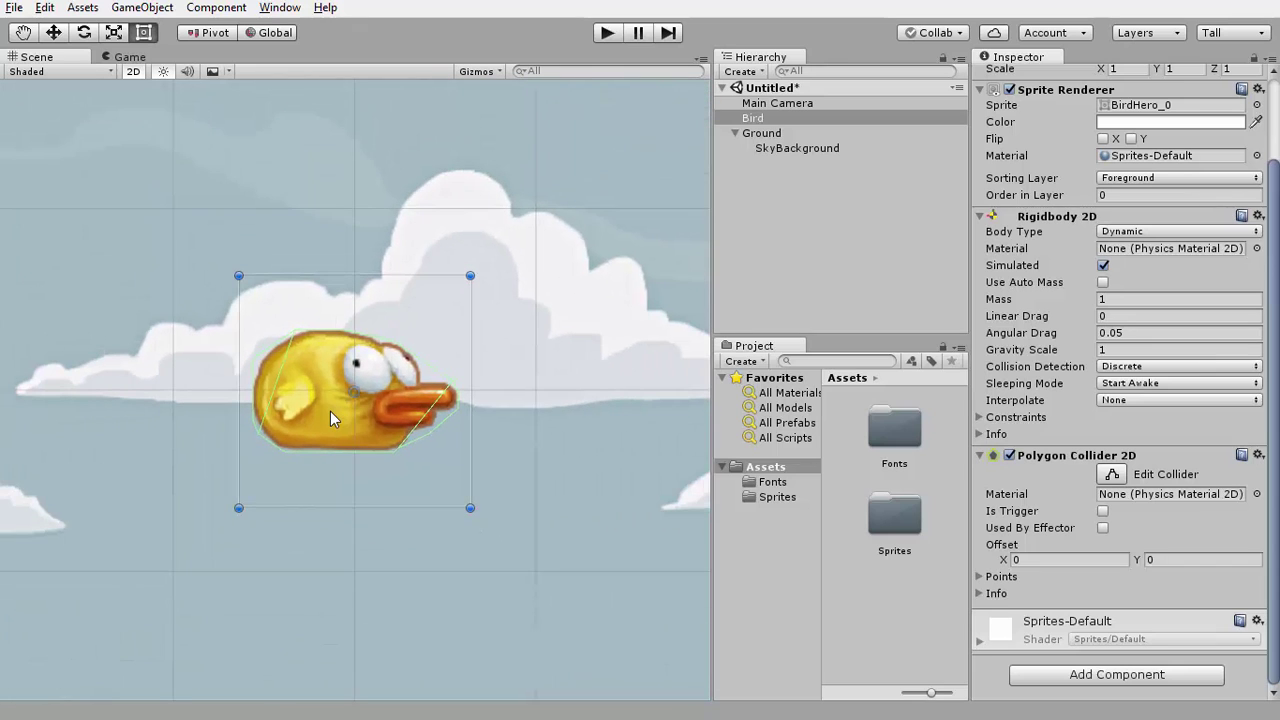
- Move Bird down below the cloud, to about X 0.026, Y -0.554
left_click_drag(330, 411, 336, 523)
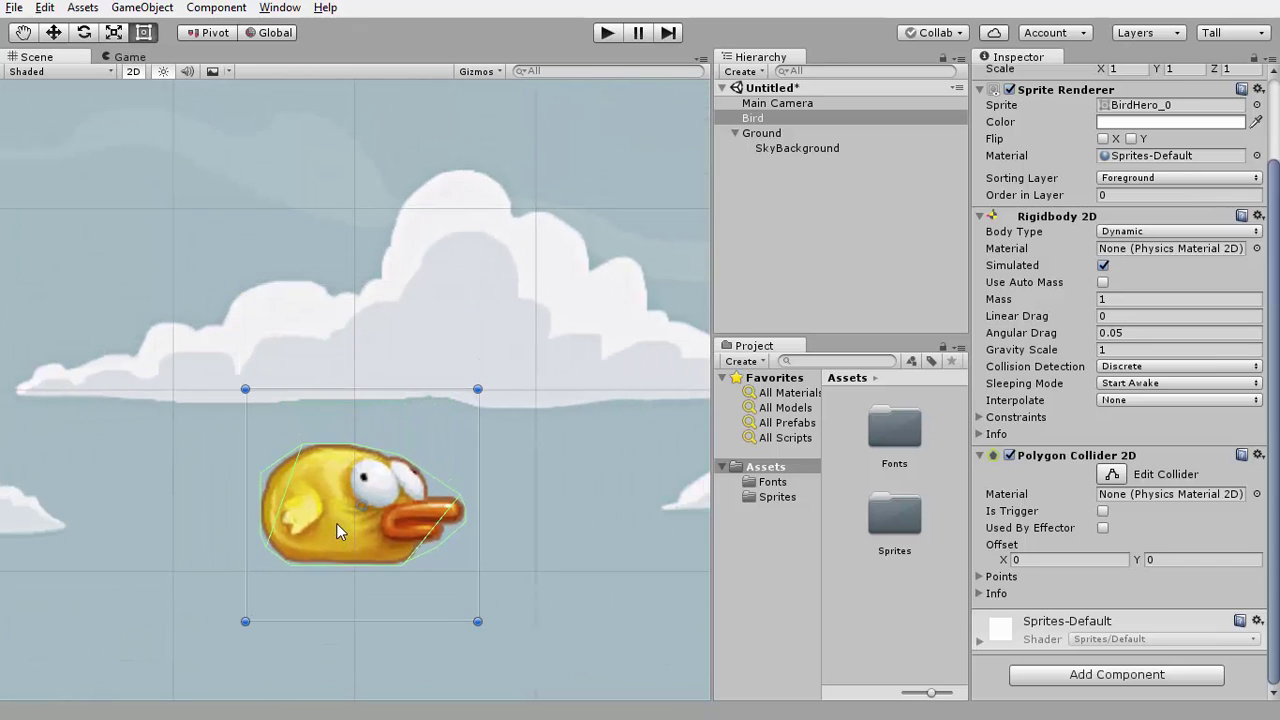
key("f")
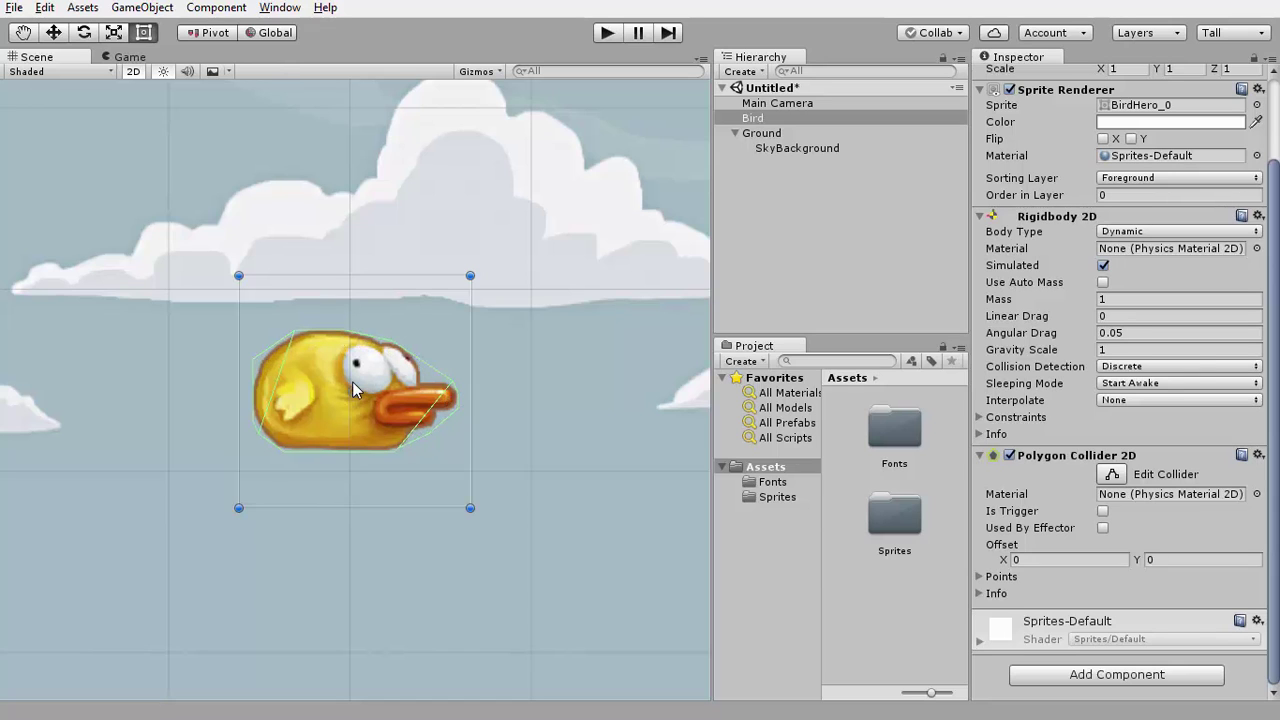
scroll(367, 420, "up", 5)
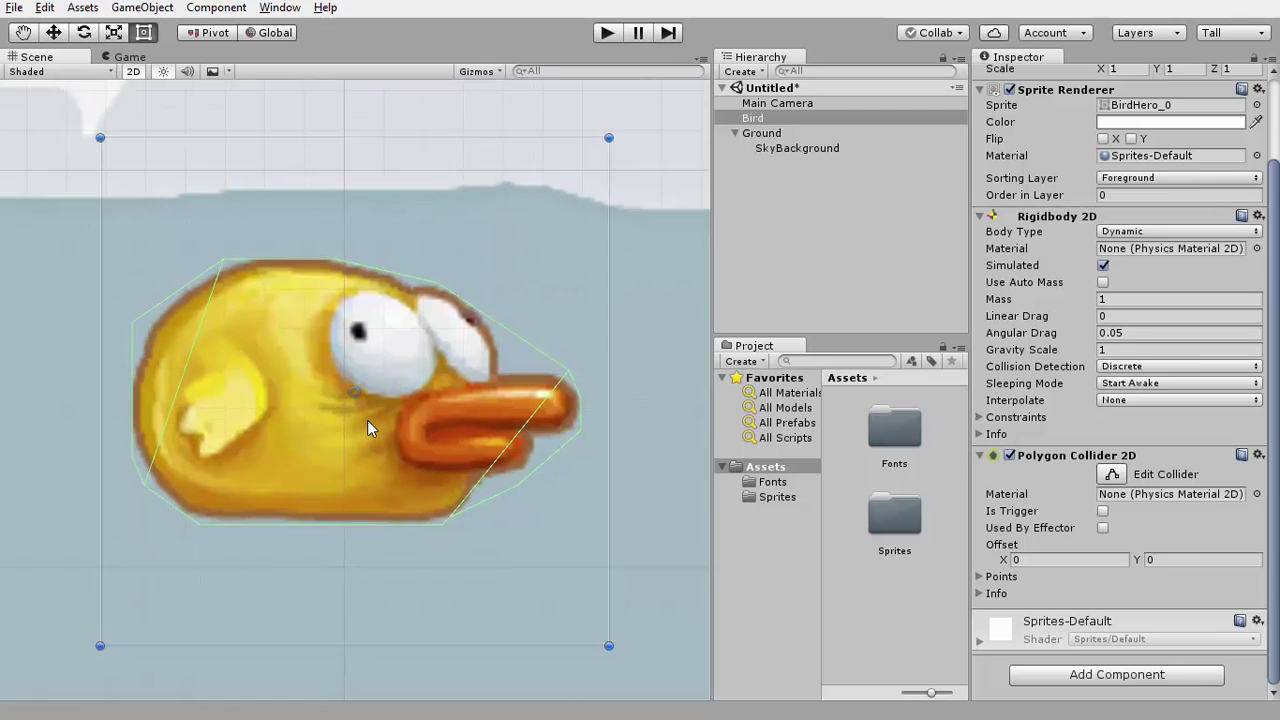
scroll(367, 420, "up", 1)
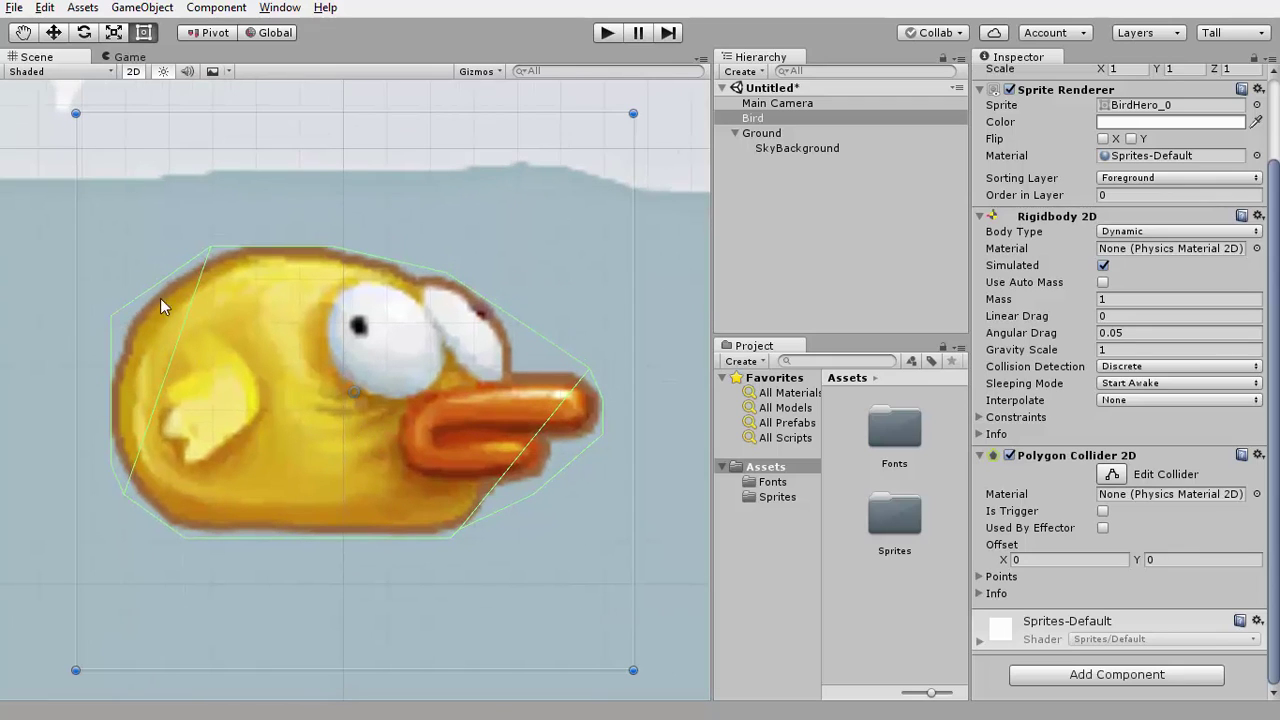
- Edit Bird's polygon collider, adding one vertex where the eye meets the beak and another at the eye's outer edge
left_click(1112, 476)
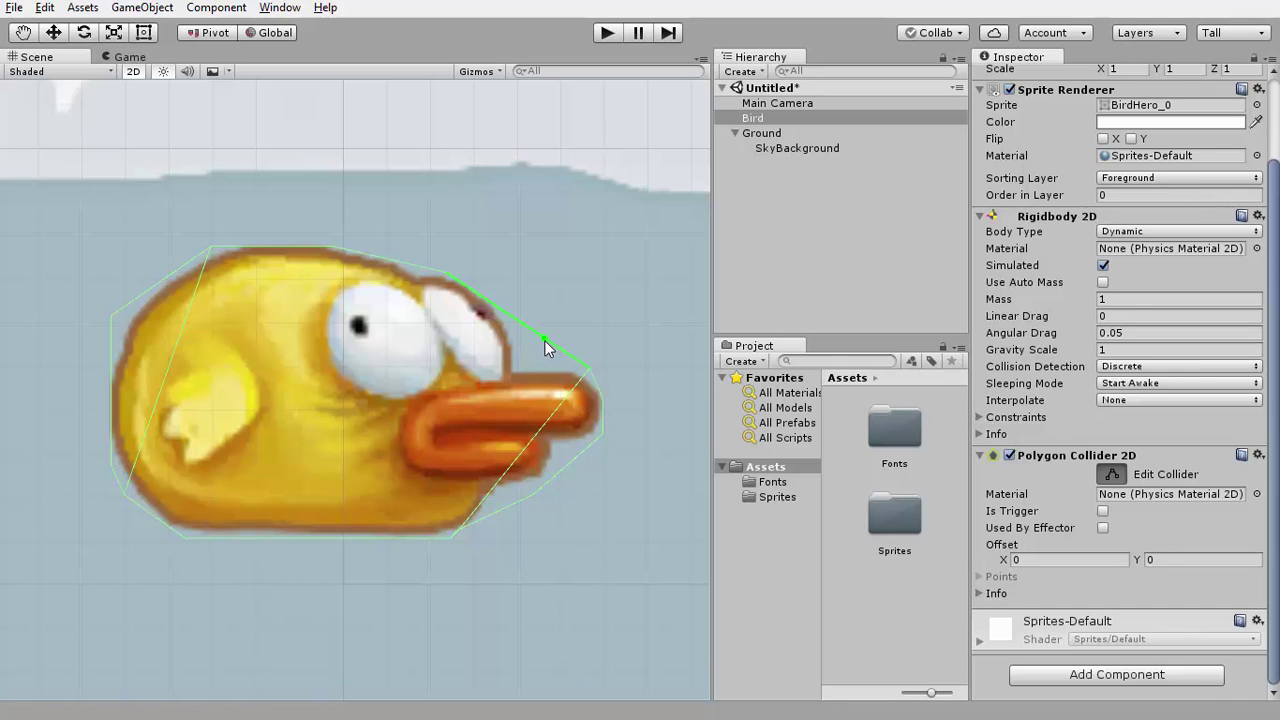
left_click_drag(544, 340, 516, 372)
left_click_drag(482, 317, 501, 306)
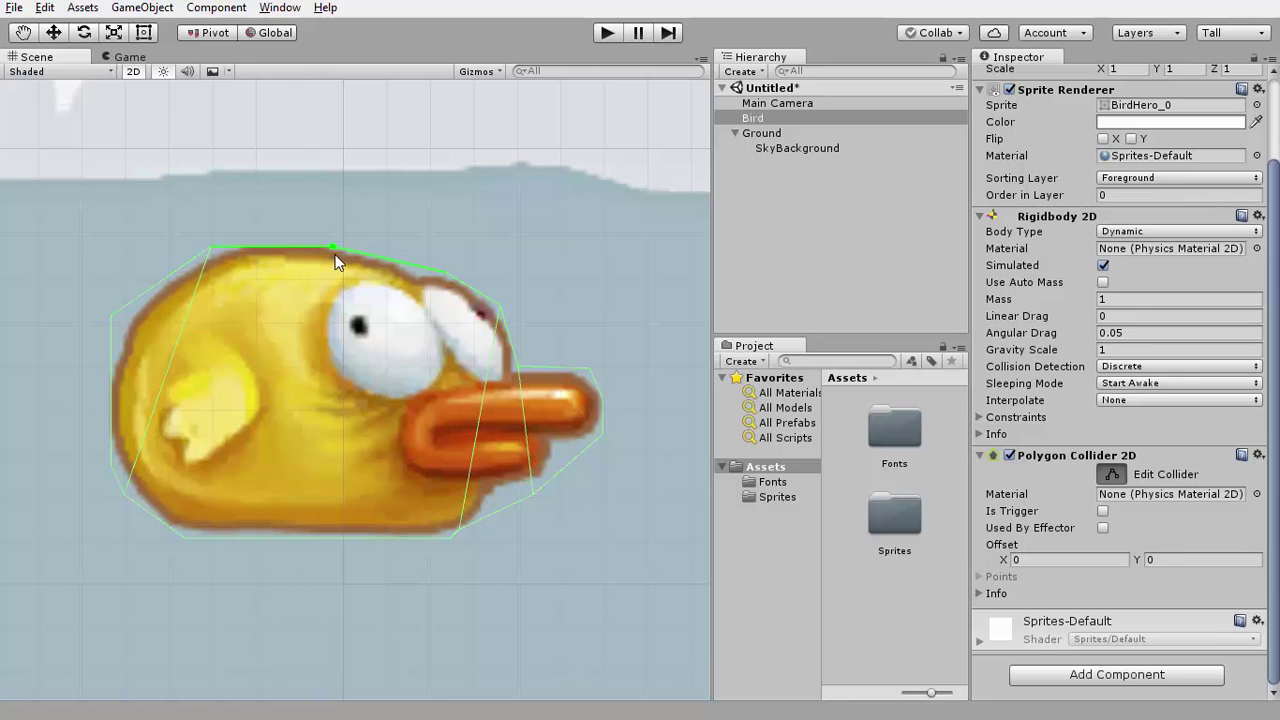
- Delete the collider vertex at the eye's outer edge and add a new one there following the eye's outline
key("ctrl")
left_click(441, 282, "ctrl")
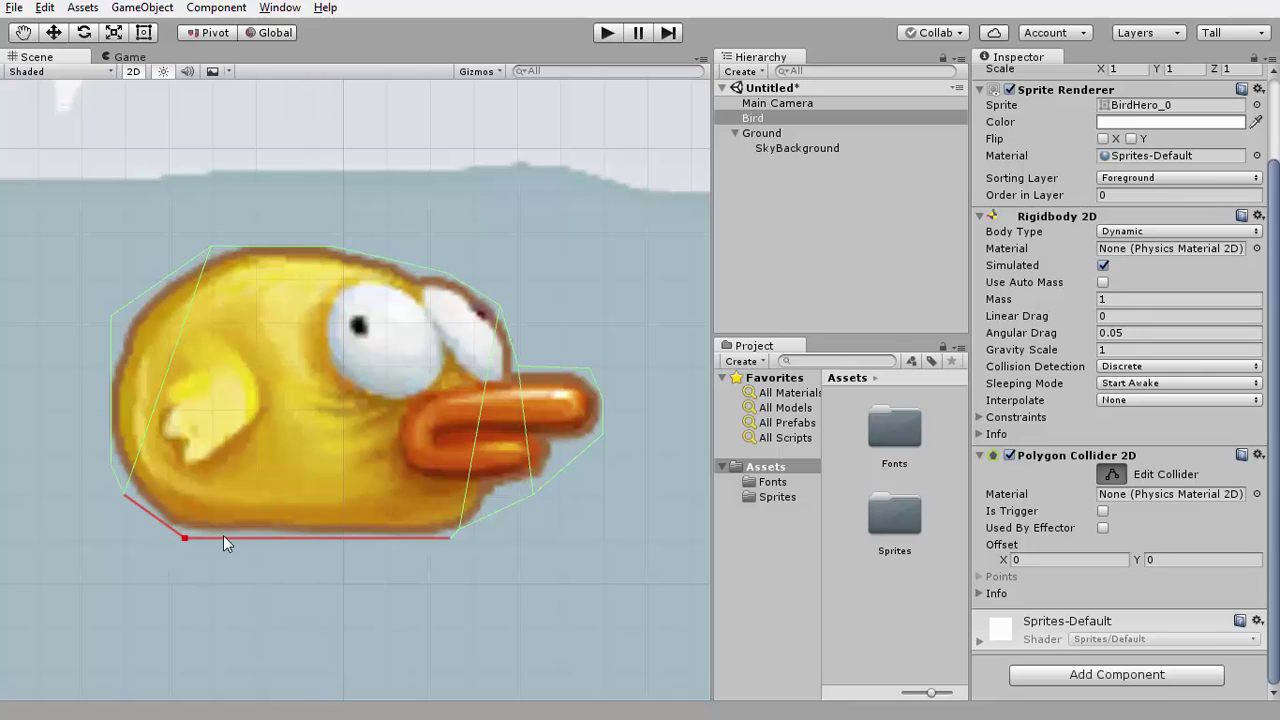
left_click(499, 307, "ctrl")
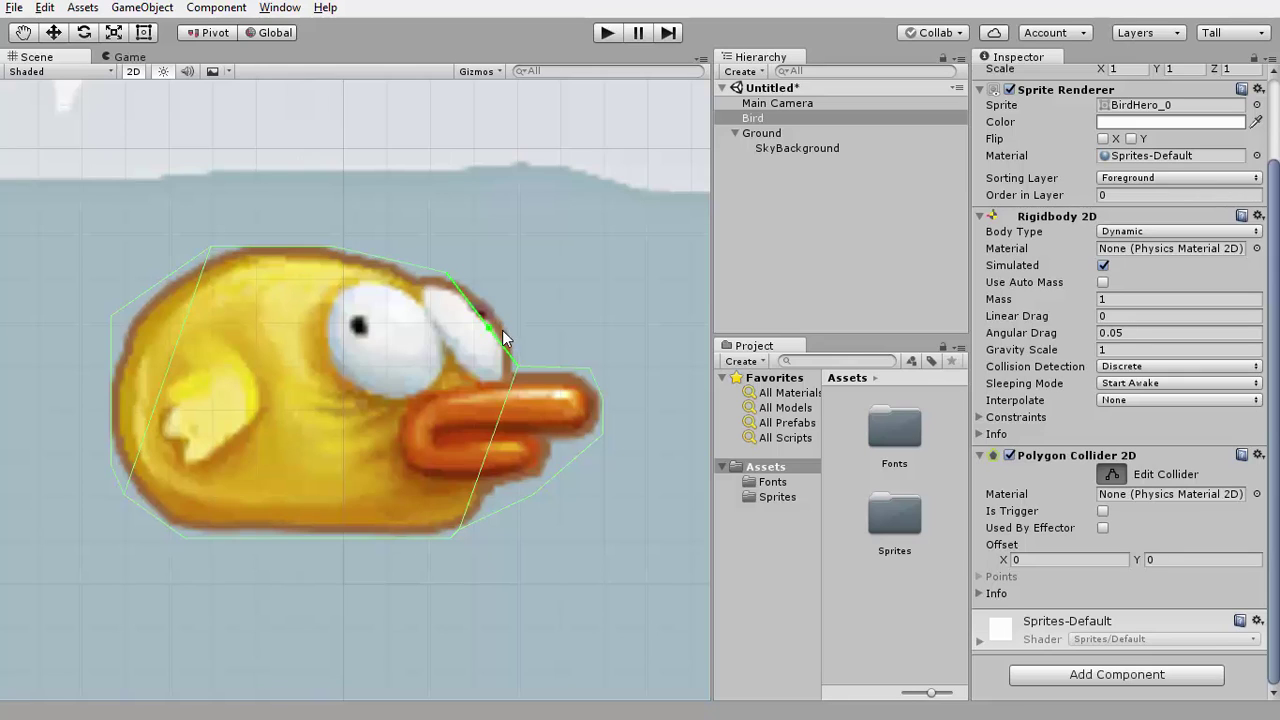
left_click_drag(488, 318, 501, 301)
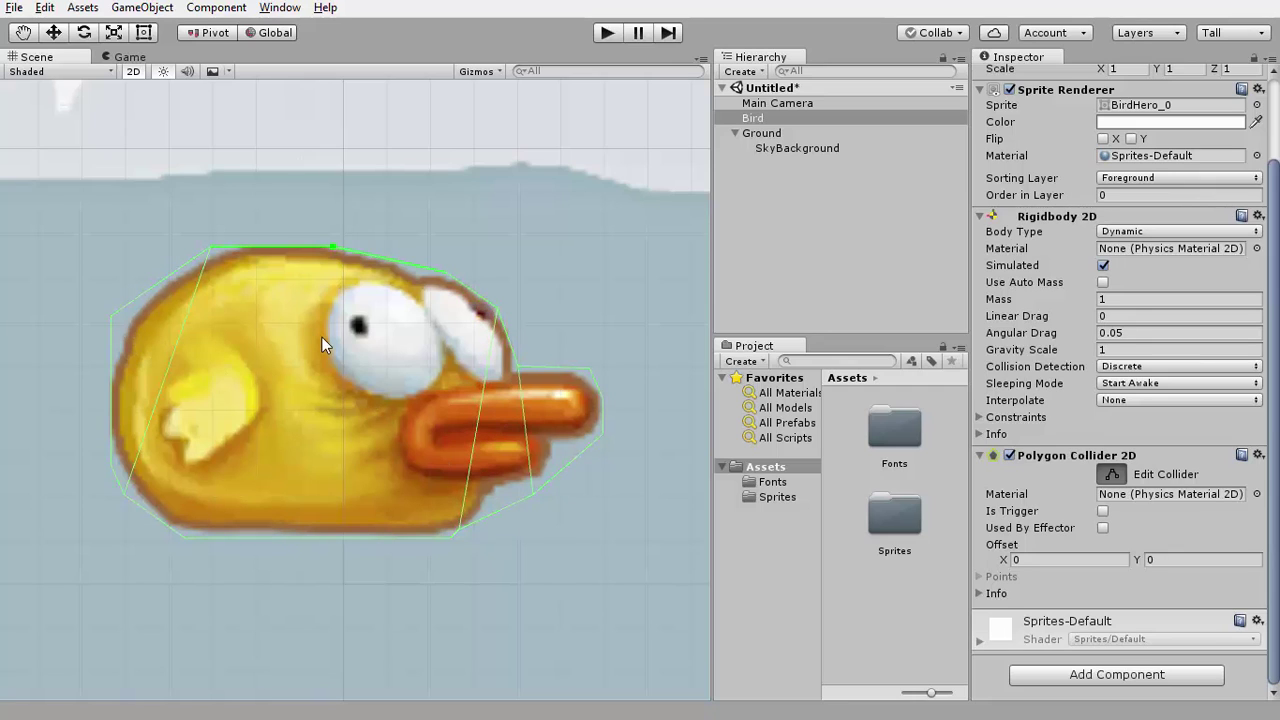
- Replace Bird's Polygon Collider 2D component with a Capsule Collider 2D
scroll(360, 355, "down", 5)
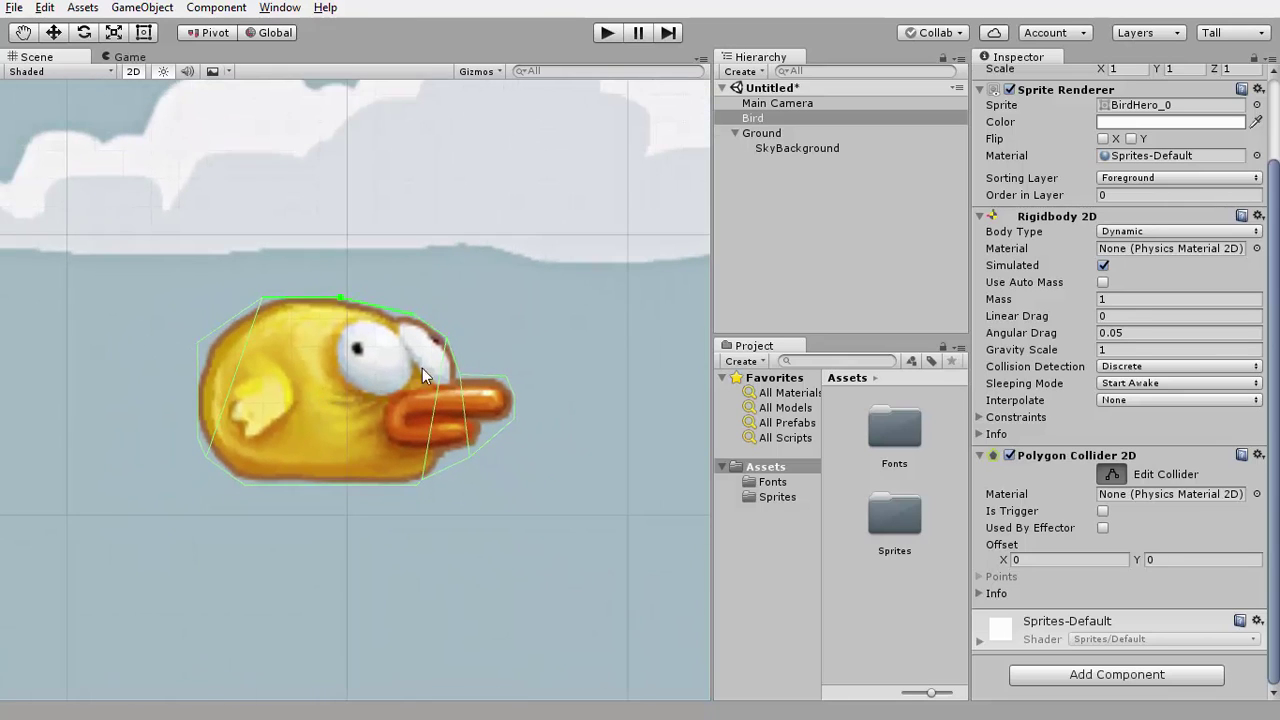
left_click(1258, 455)
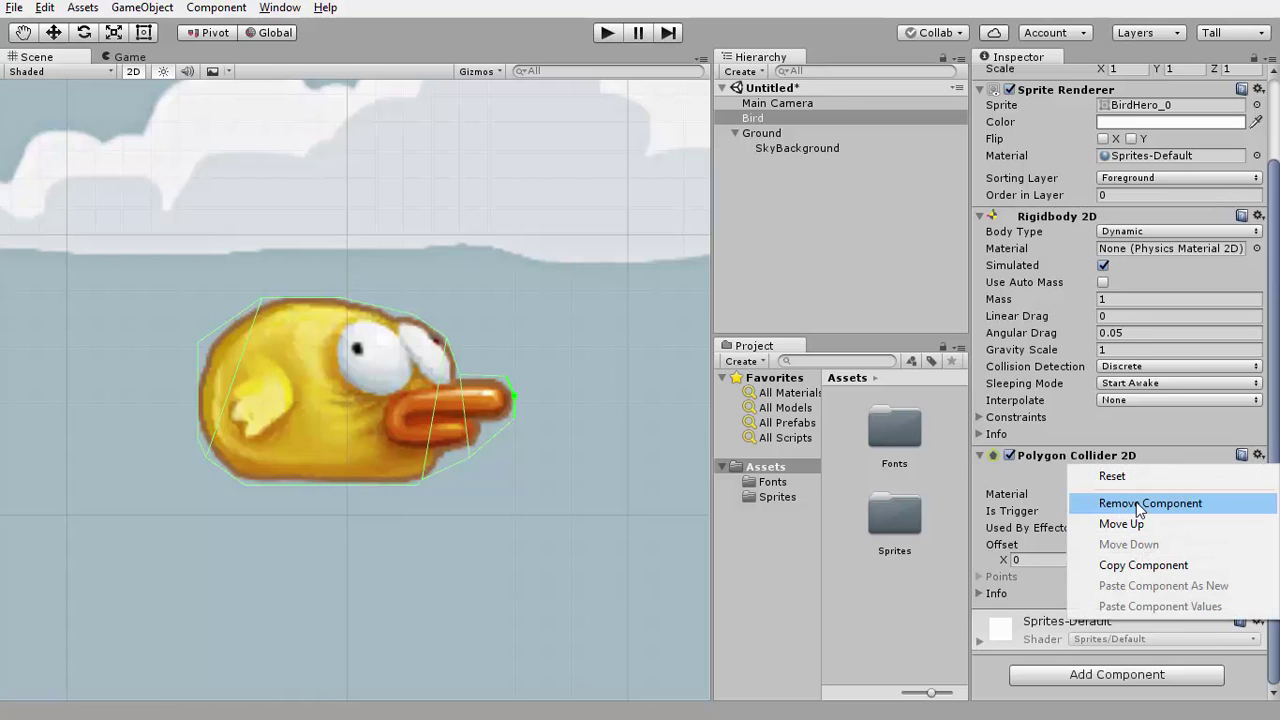
left_click(1143, 504)
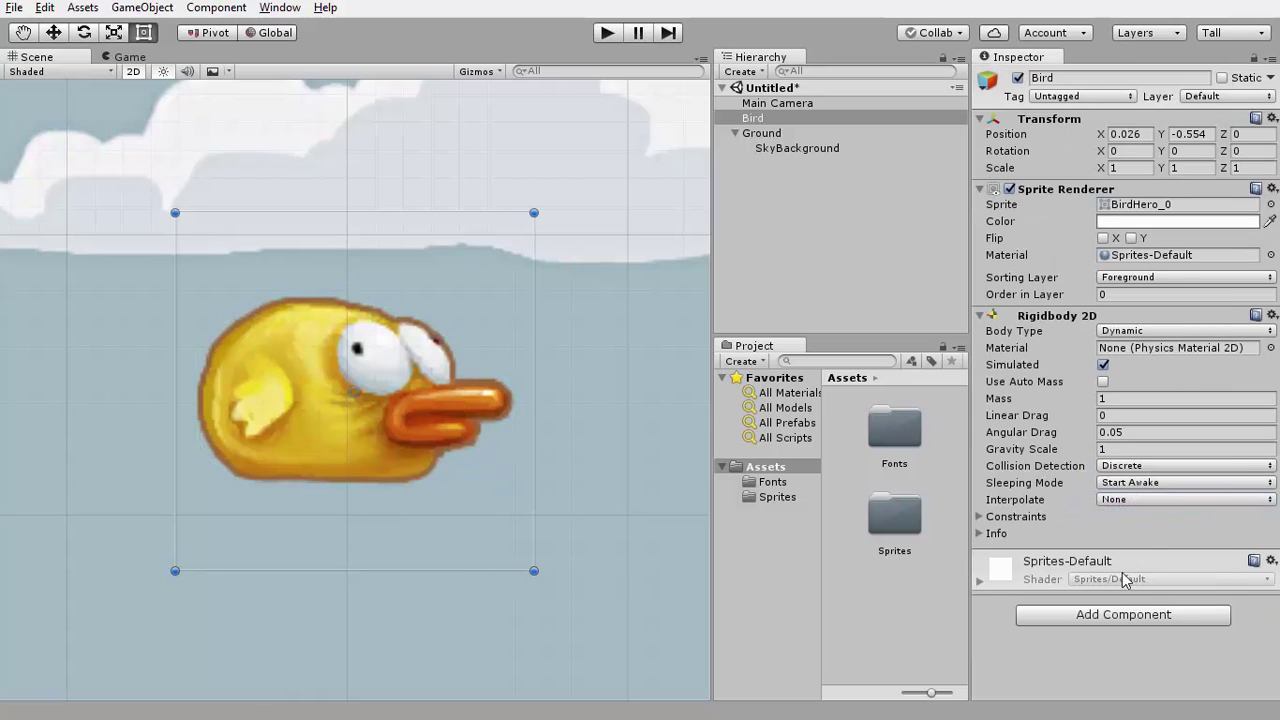
left_click(1117, 614)
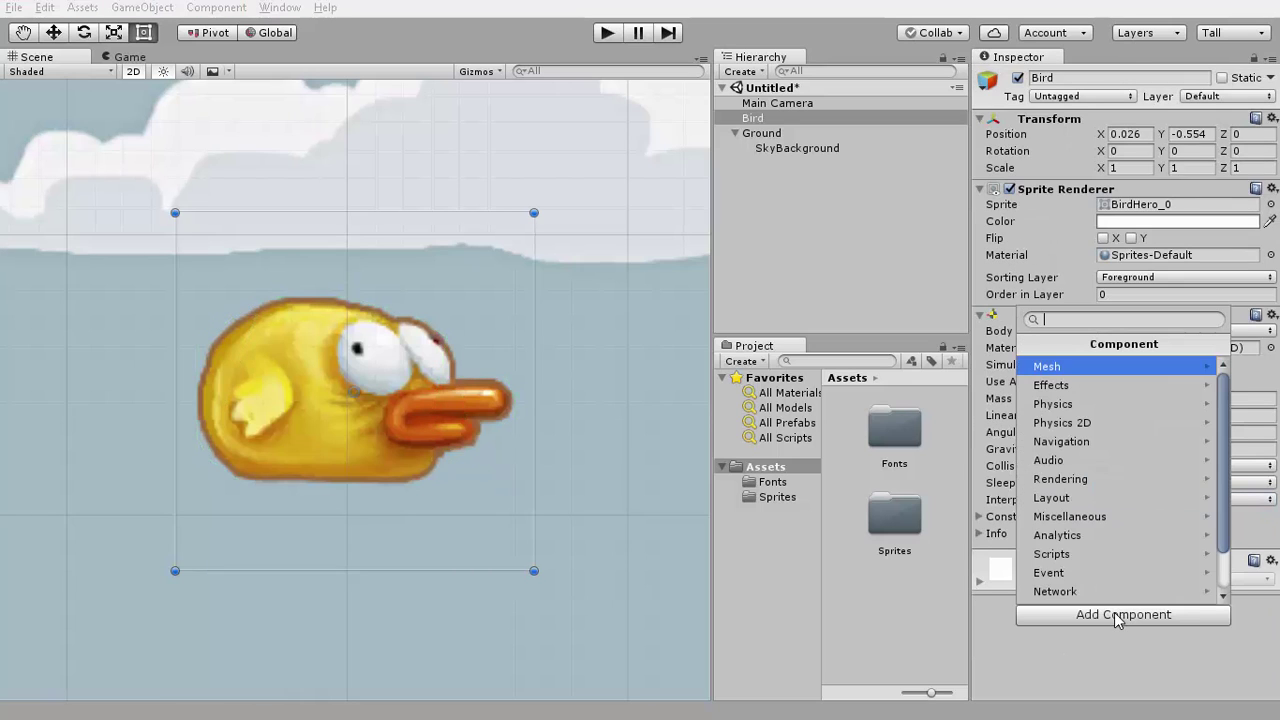
left_click(1062, 423)
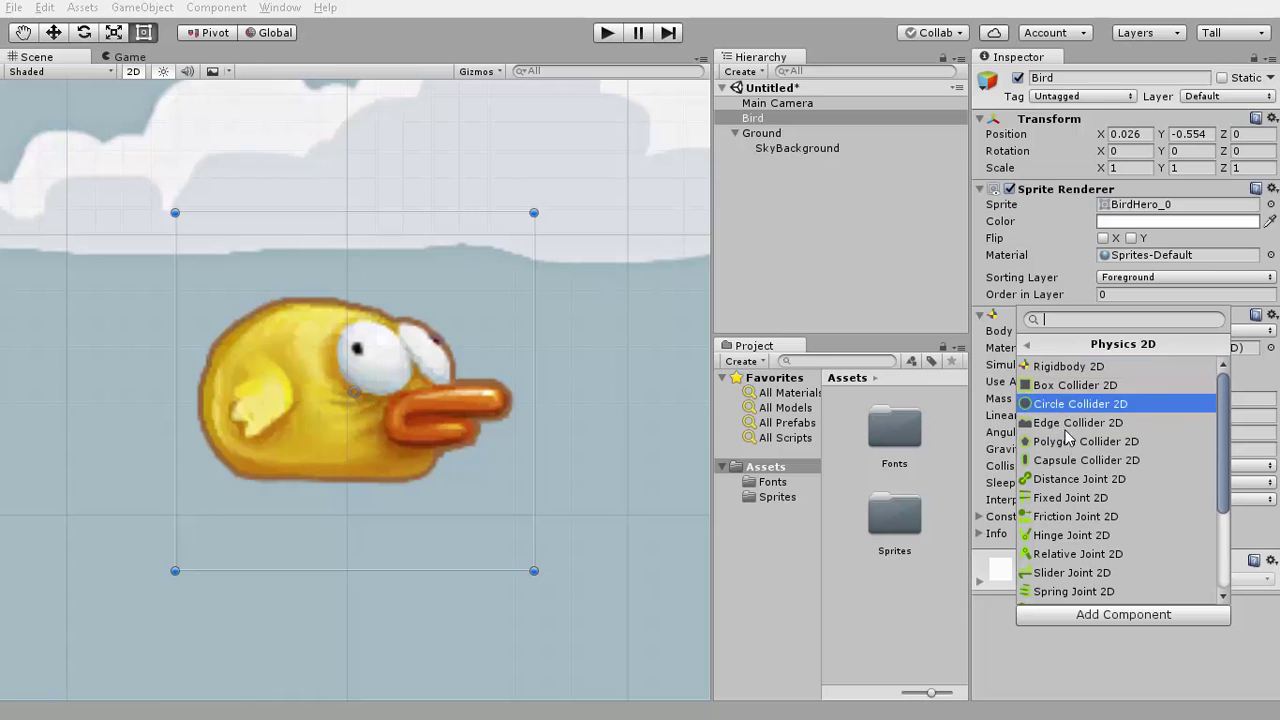
left_click(1059, 462)
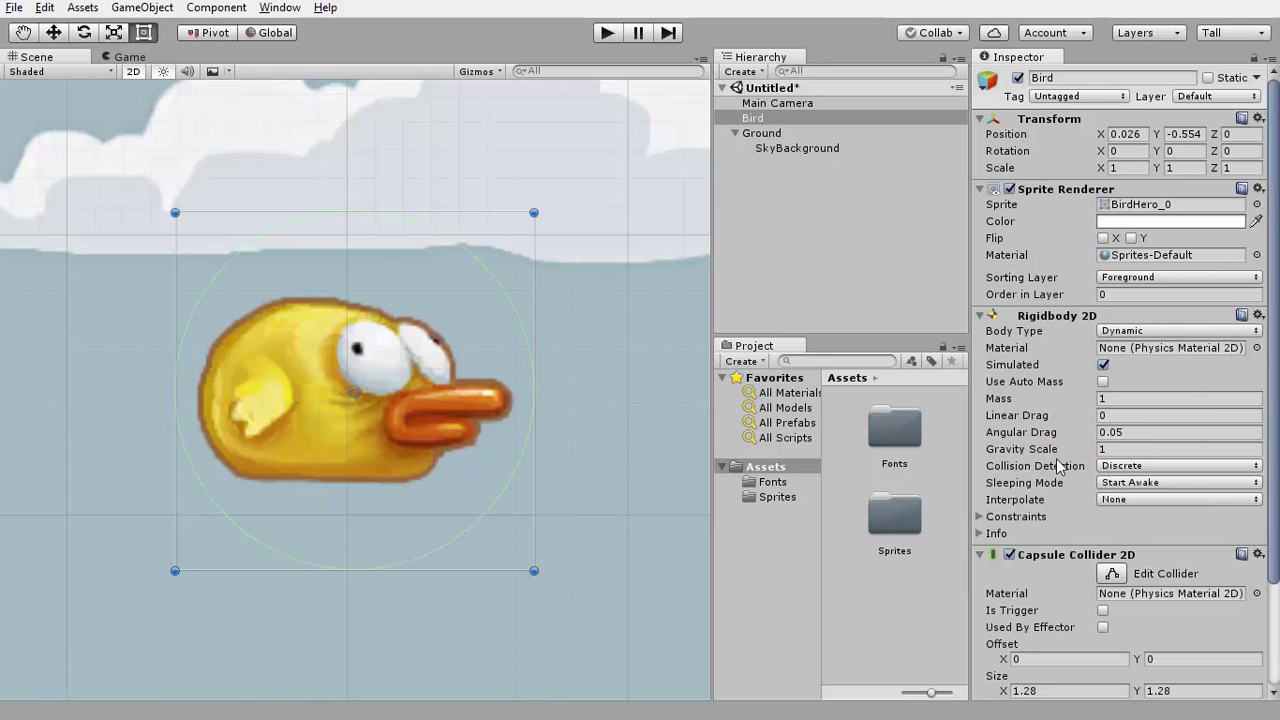
- Set the Capsule Collider 2D's direction to Horizontal and reduce its Y size to 0.46
scroll(1049, 400, "down", 3)
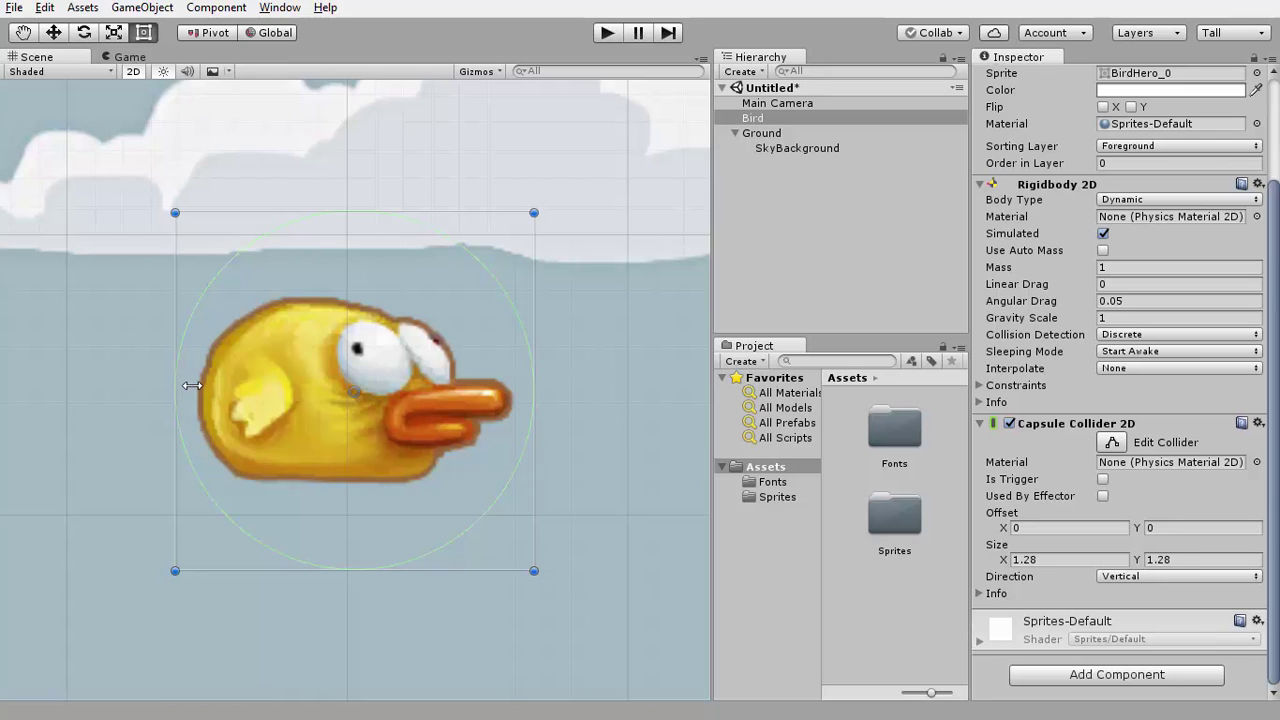
left_click(1125, 577)
left_click(1137, 619)
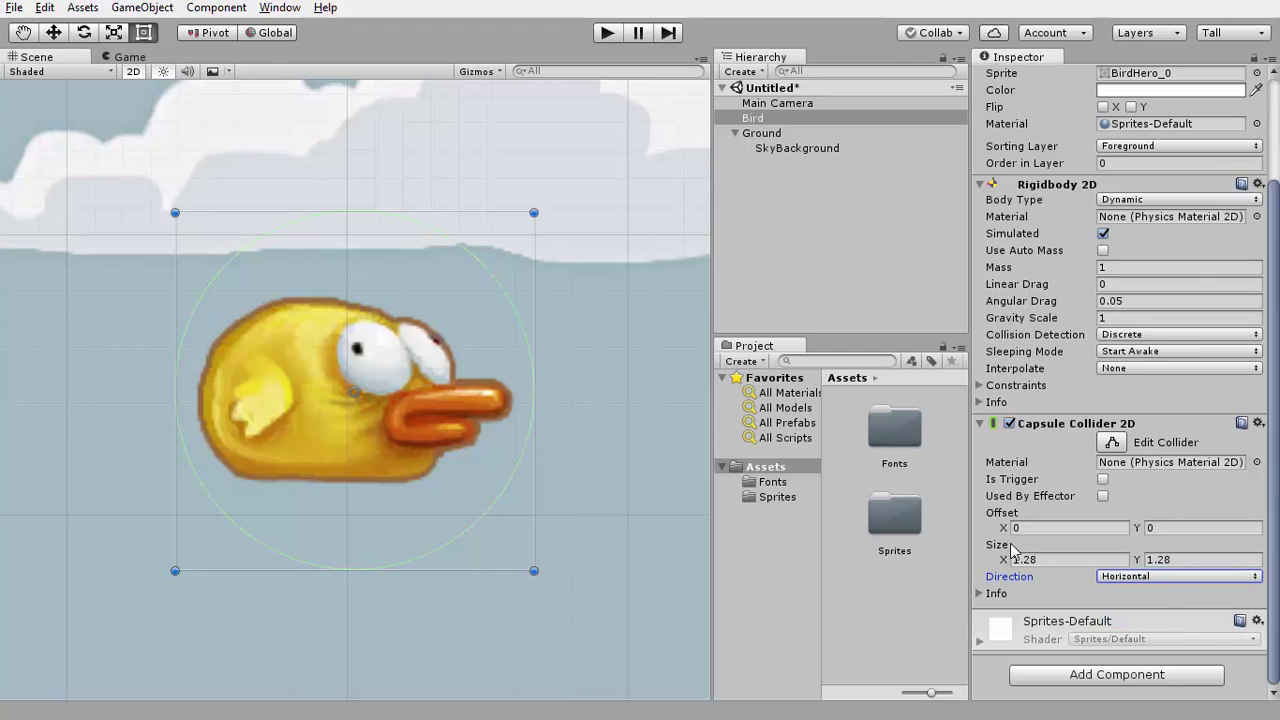
left_click(1140, 563)
type("1.1")
left_click_drag(1135, 562, 1115, 562)
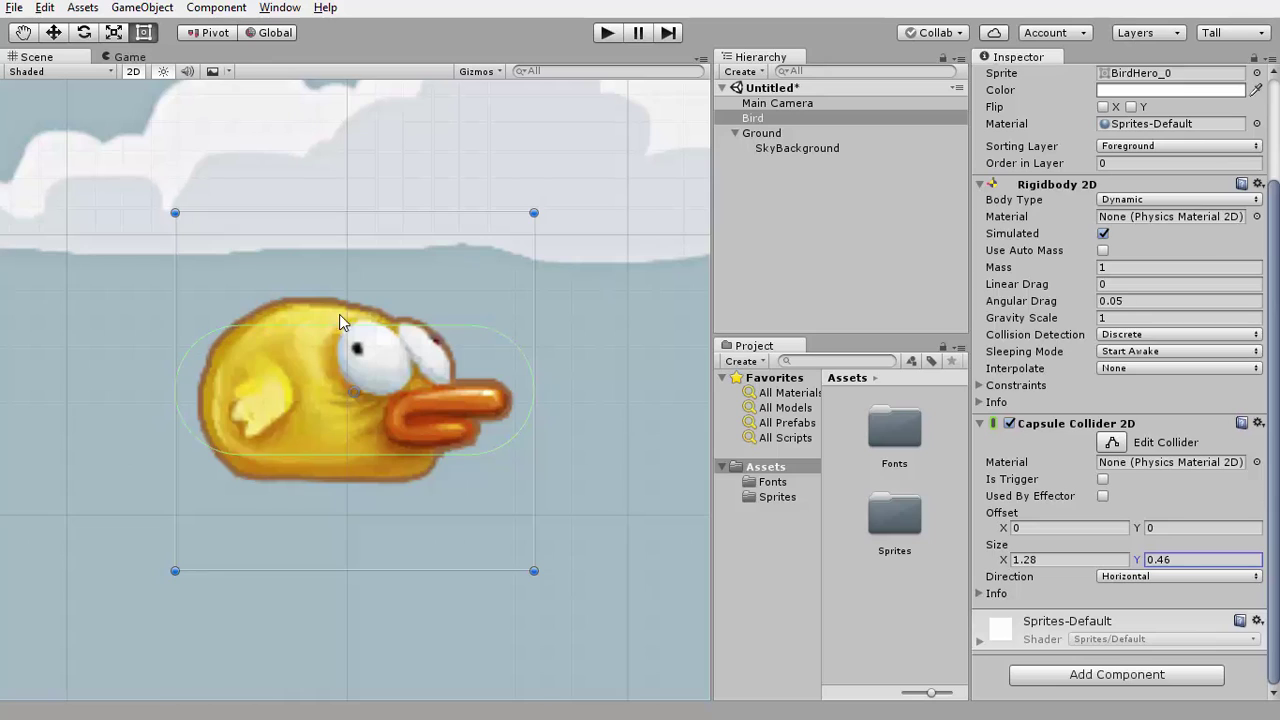
- Try the Vertical direction on Bird's capsule collider and switch it back to Horizontal
left_click(1118, 578)
left_click(1143, 597)
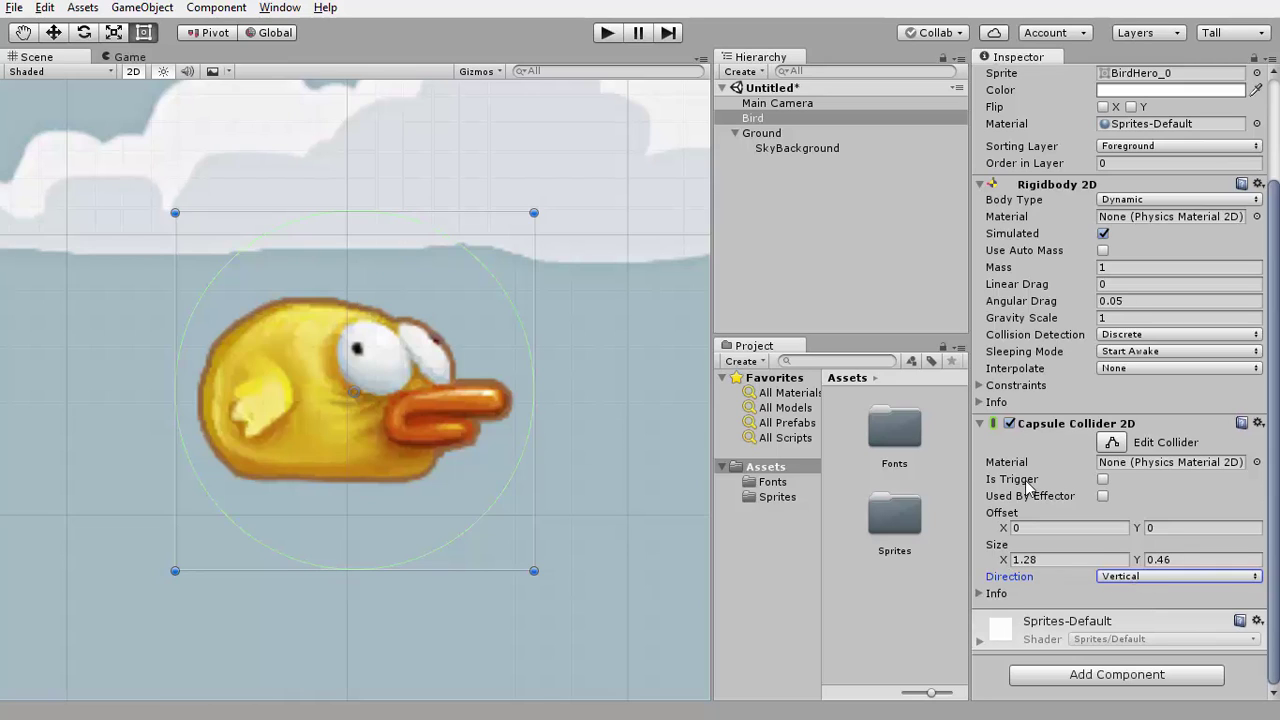
left_click(1112, 578)
left_click(1136, 614)
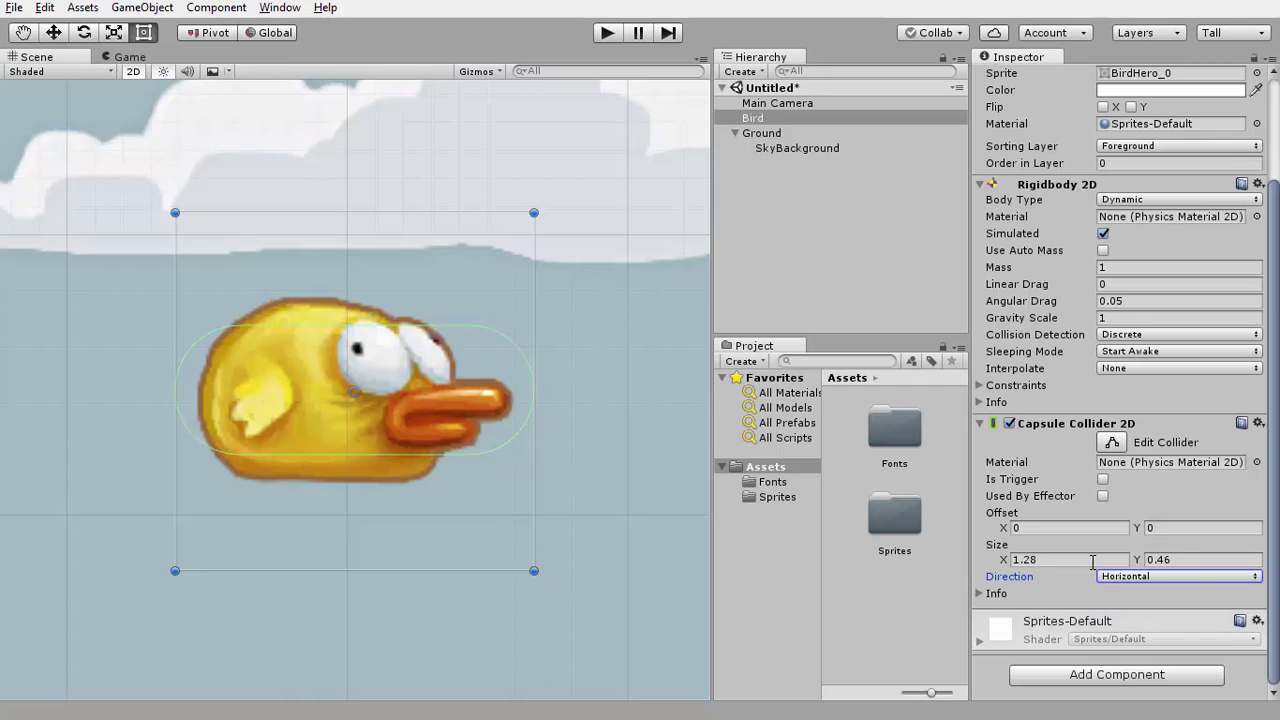
- Resize Bird's capsule collider to X 0.95, Y 0.65
left_click(1150, 560)
type("0.68")
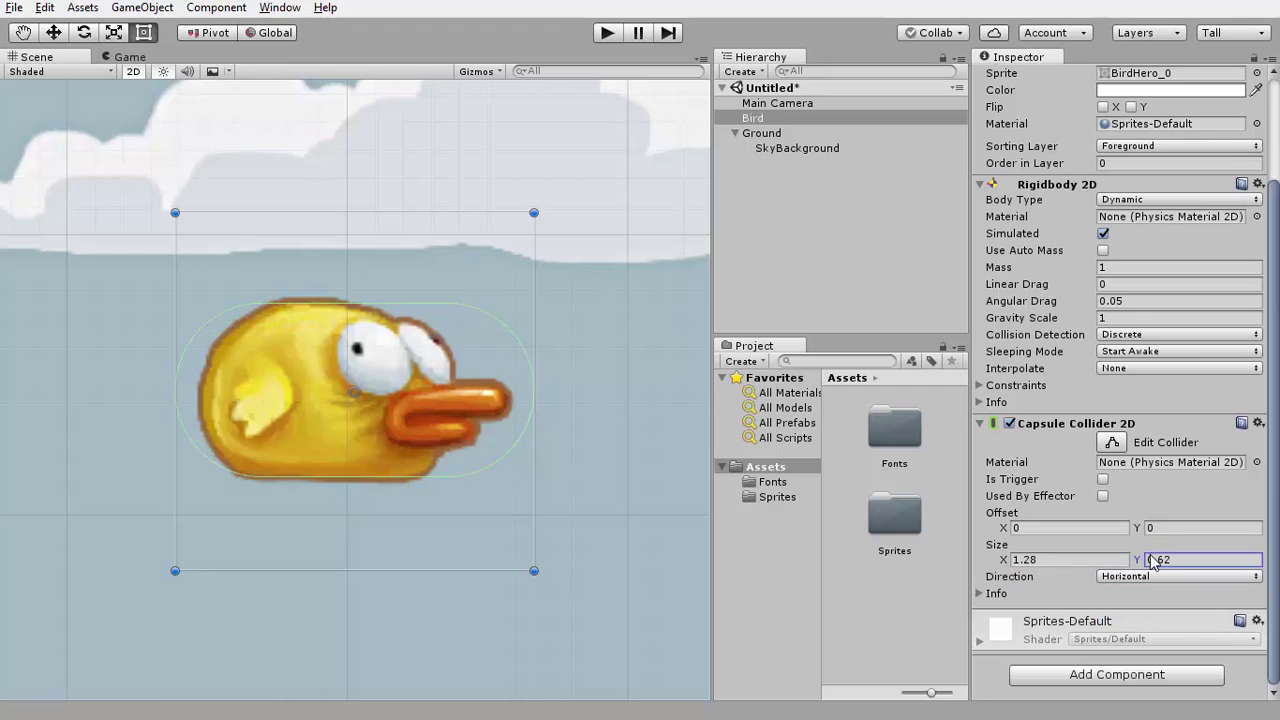
key("BackSpace")
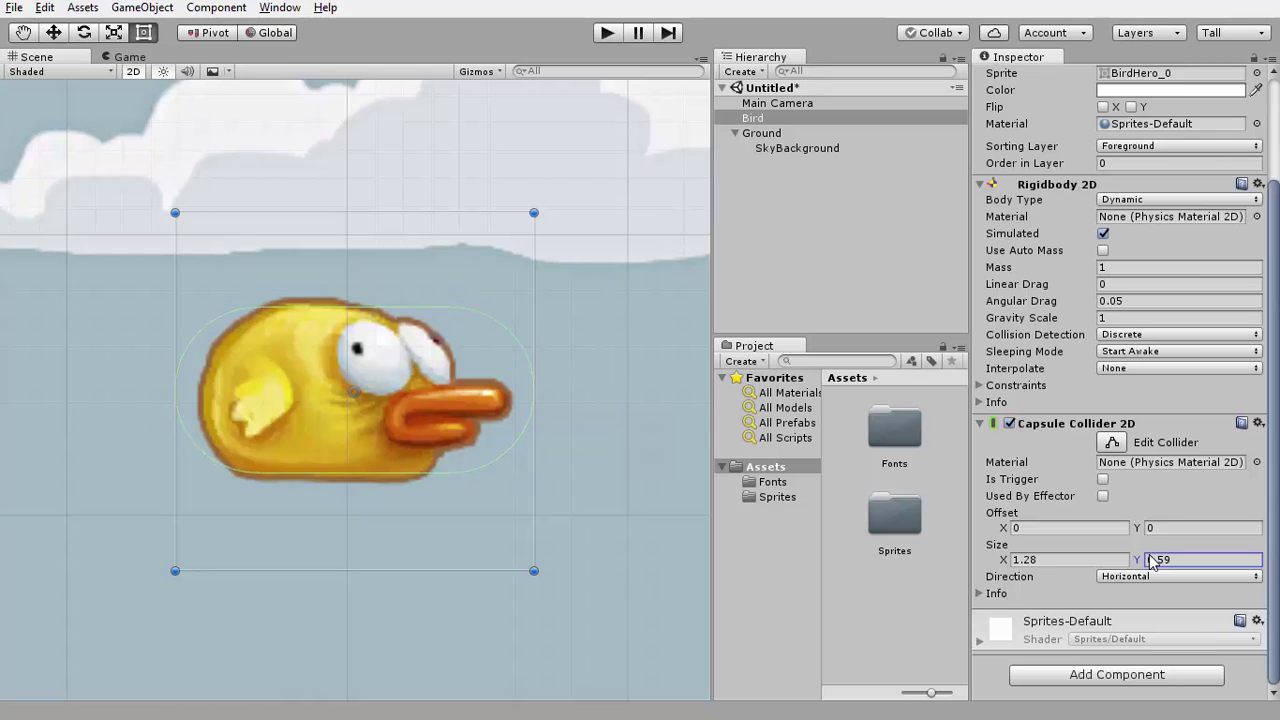
type("5")
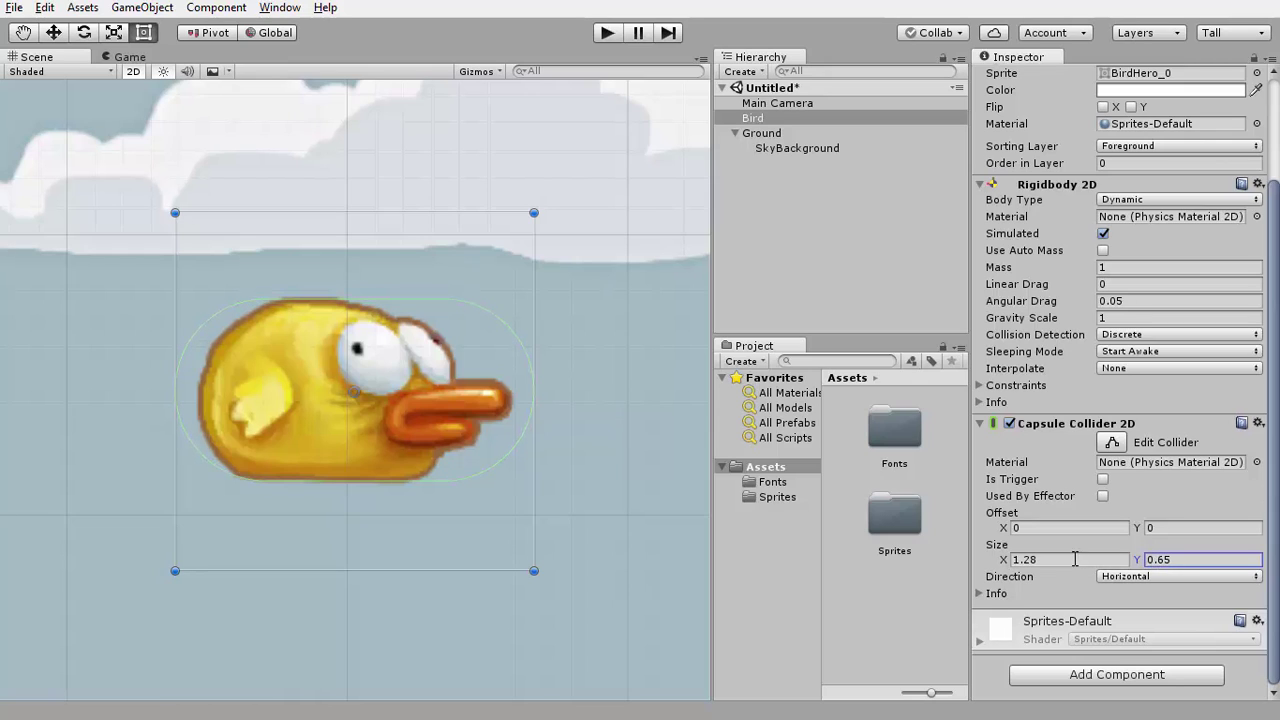
left_click_drag(1000, 565, 987, 558)
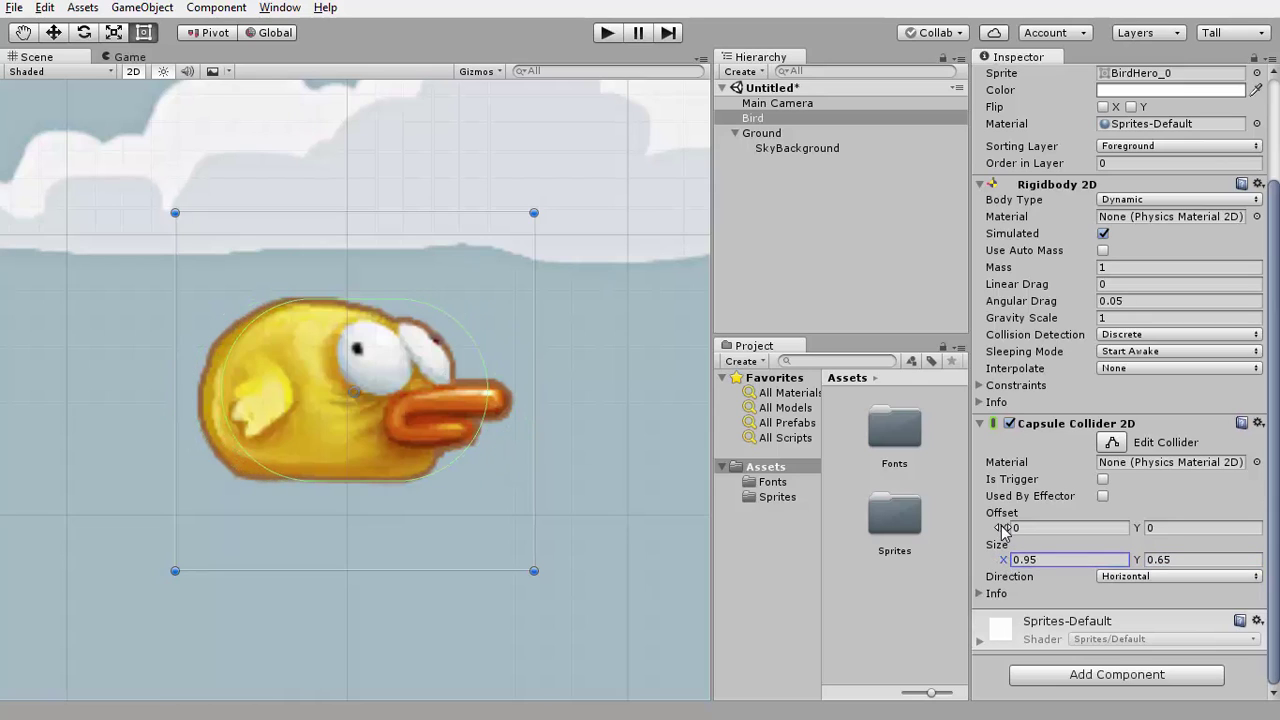
- Fit the capsule collider to Bird's body with an X offset of -0.09 and a Y size of 0.62
left_click_drag(1002, 530, 998, 533)
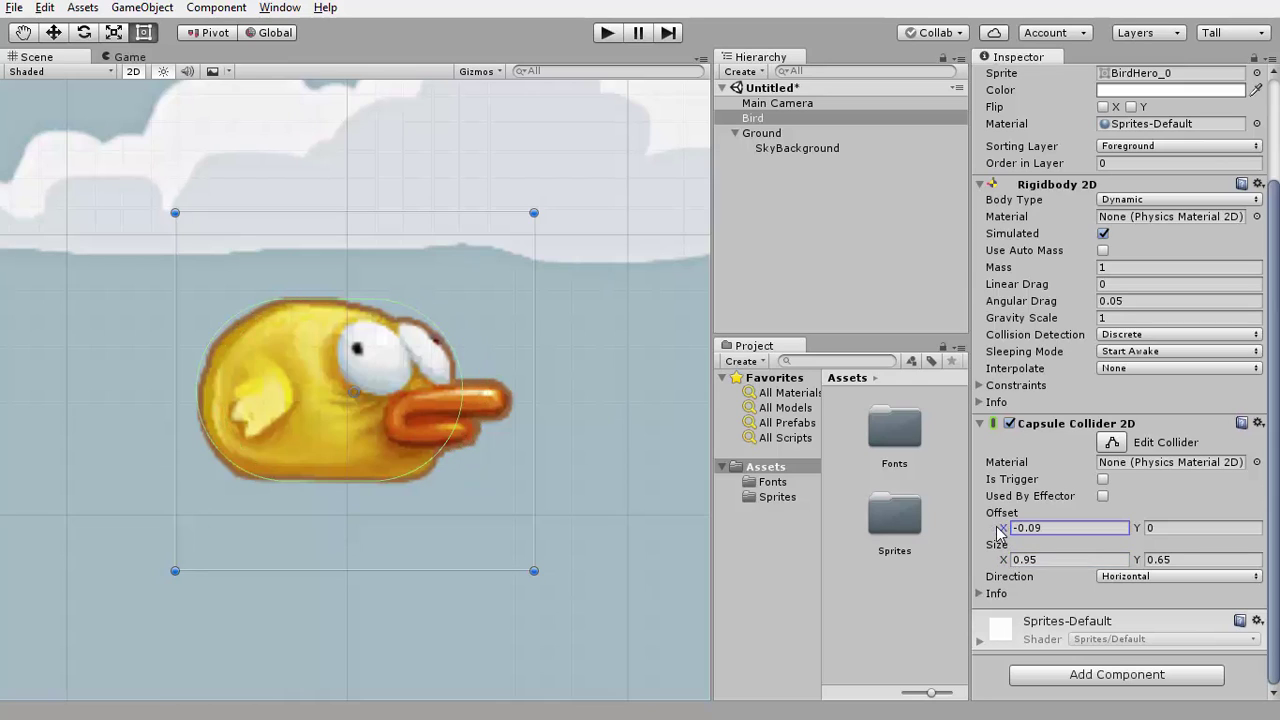
left_click_drag(1136, 563, 1131, 565)
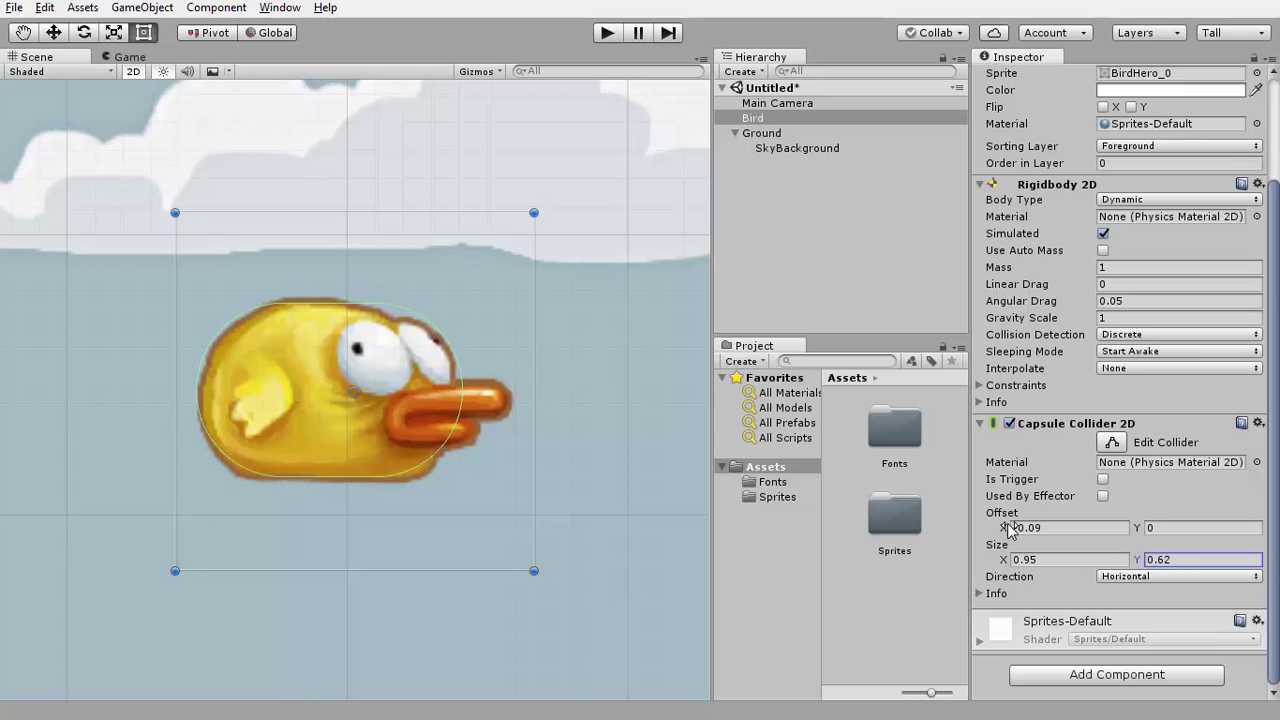
left_click(1138, 532)
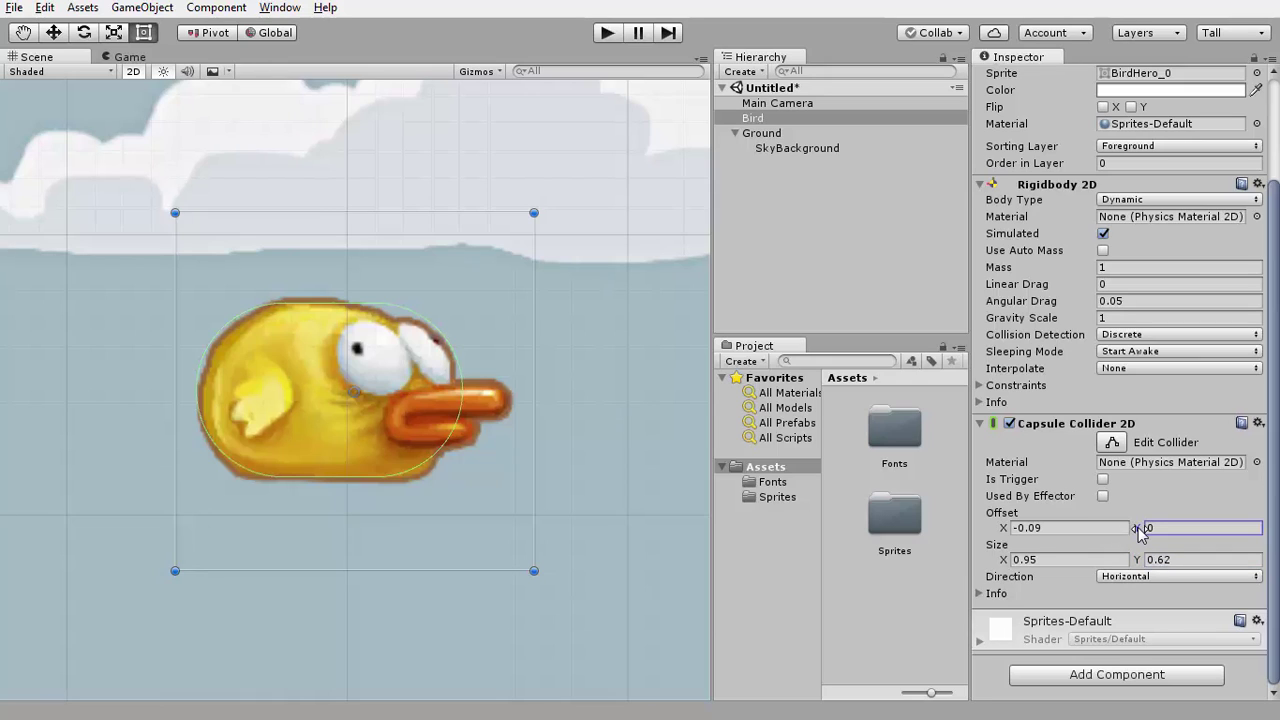
left_click(1004, 531)
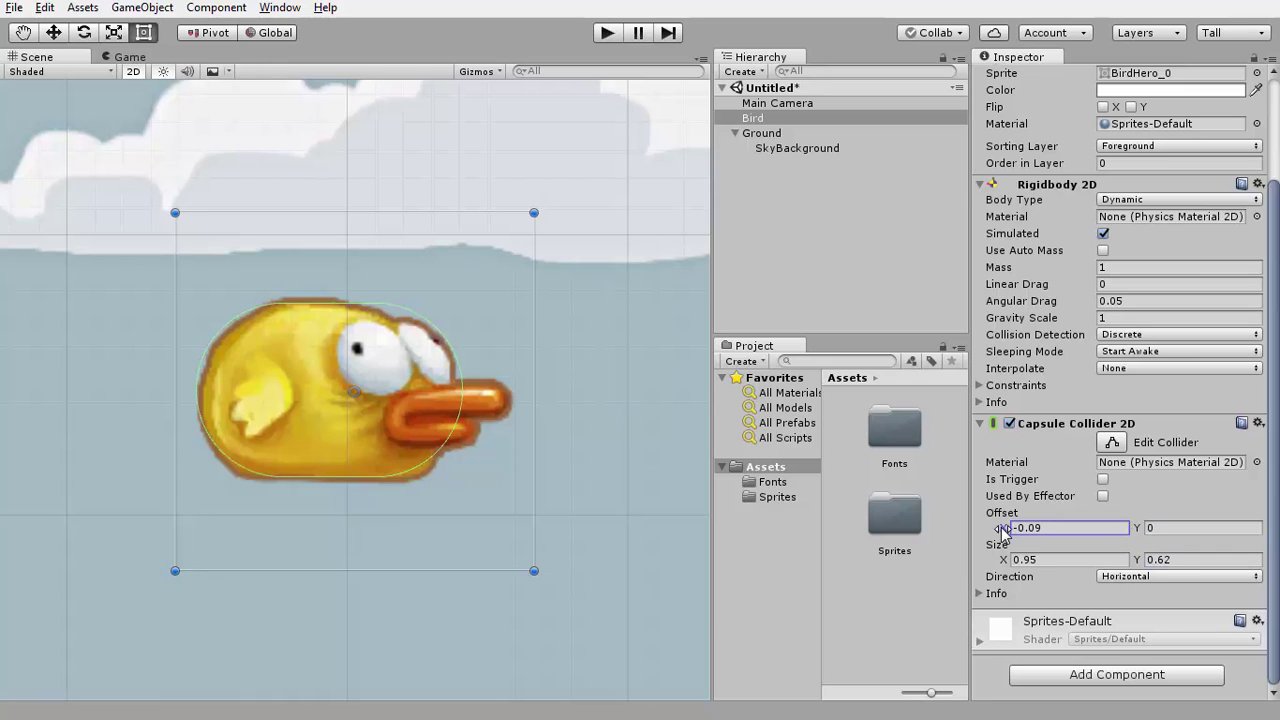
left_click_drag(1004, 531, 1002, 537)
- Reset Bird's position to the origin, X 0 and Y 0
scroll(1115, 235, "up", 5)
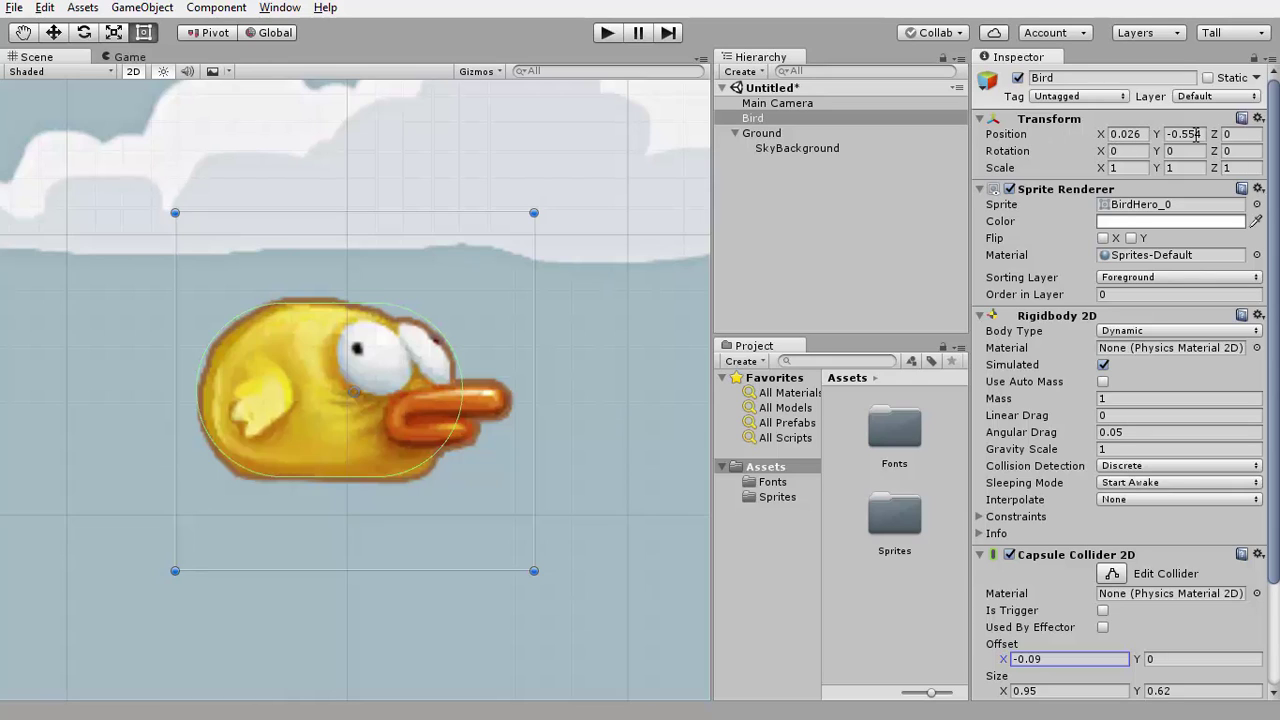
left_click(1129, 137)
right_click(1110, 122)
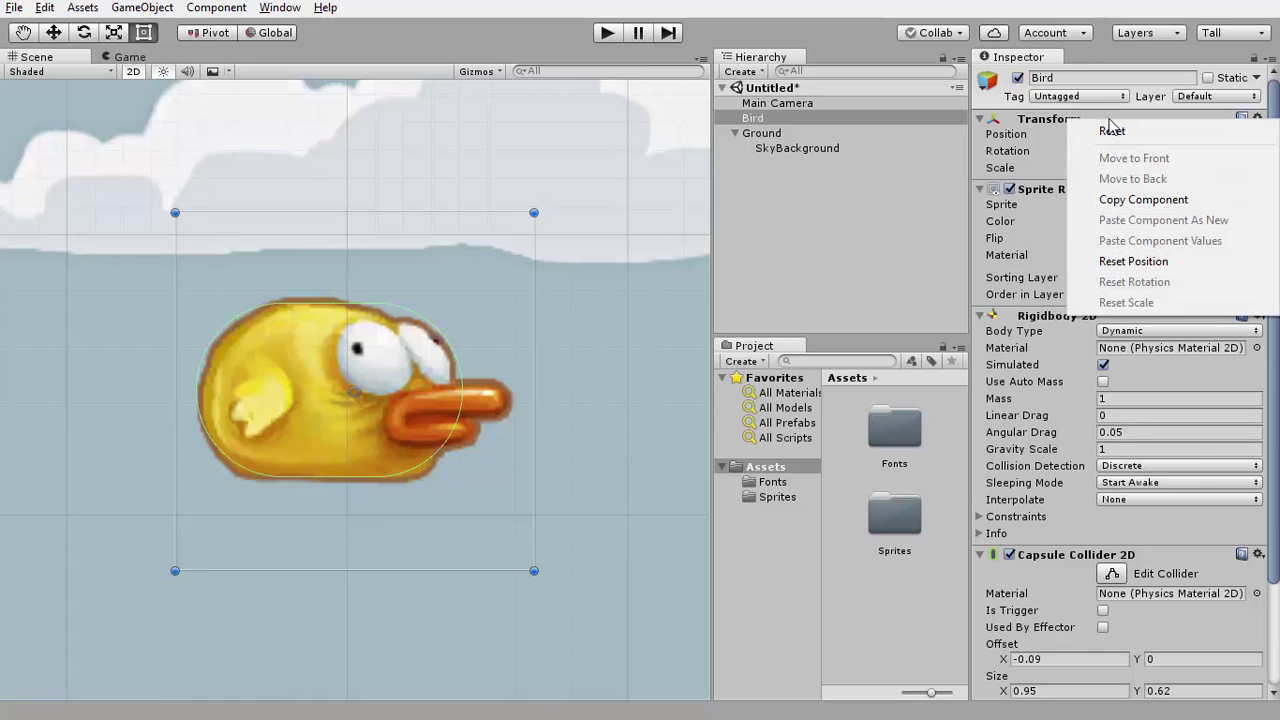
left_click(1134, 261)
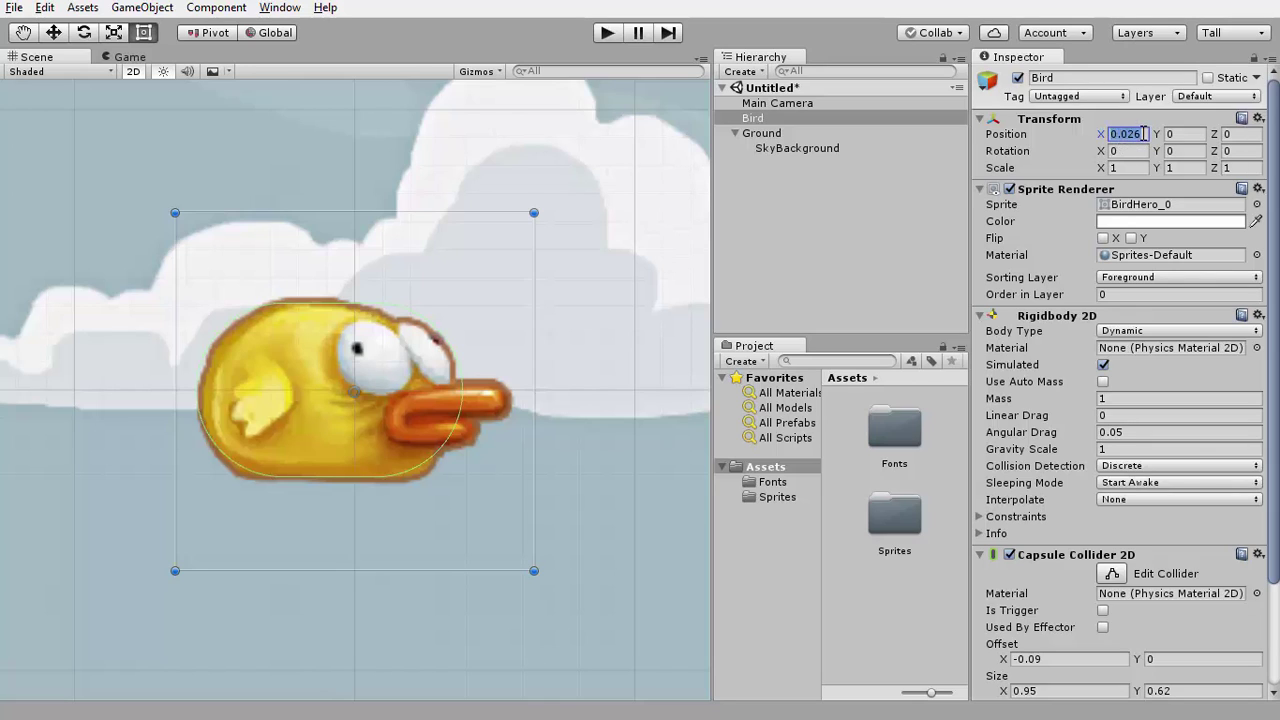
type("0")
- Run the game to check how Bird falls under gravity, and stop it
scroll(498, 330, "down", 10)
scroll(492, 335, "down", 8)
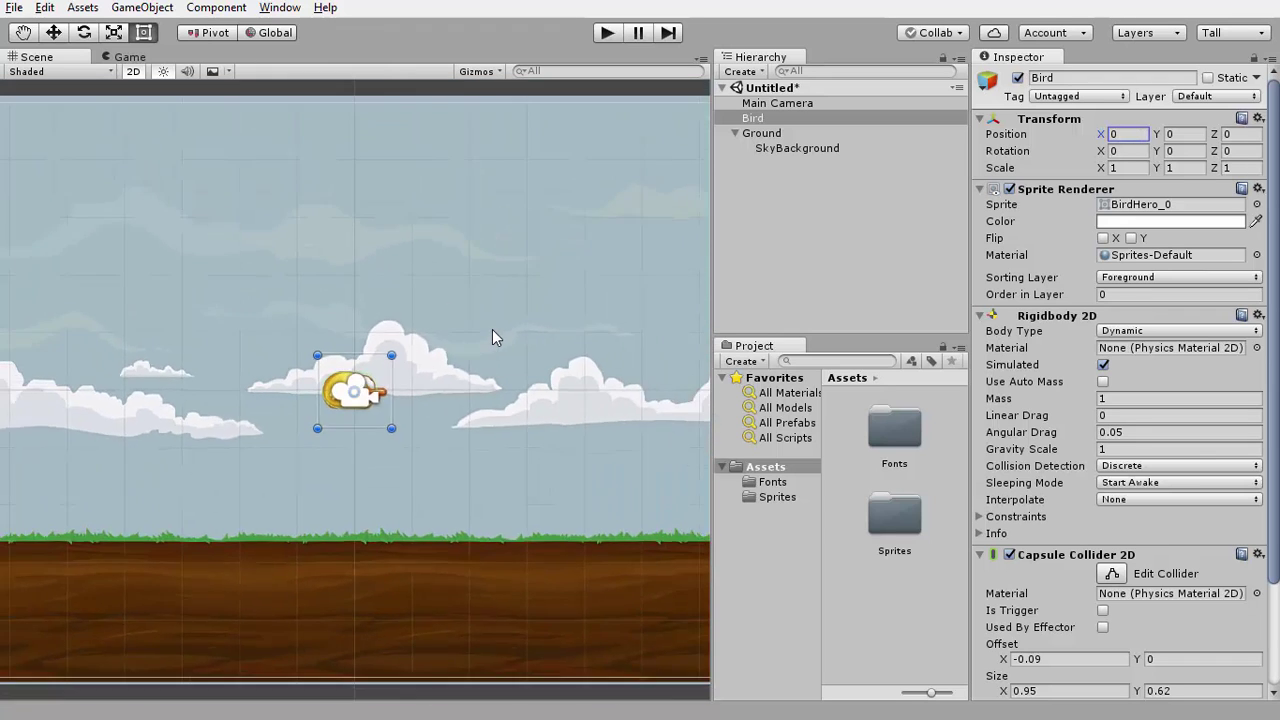
scroll(357, 390, "down", 6)
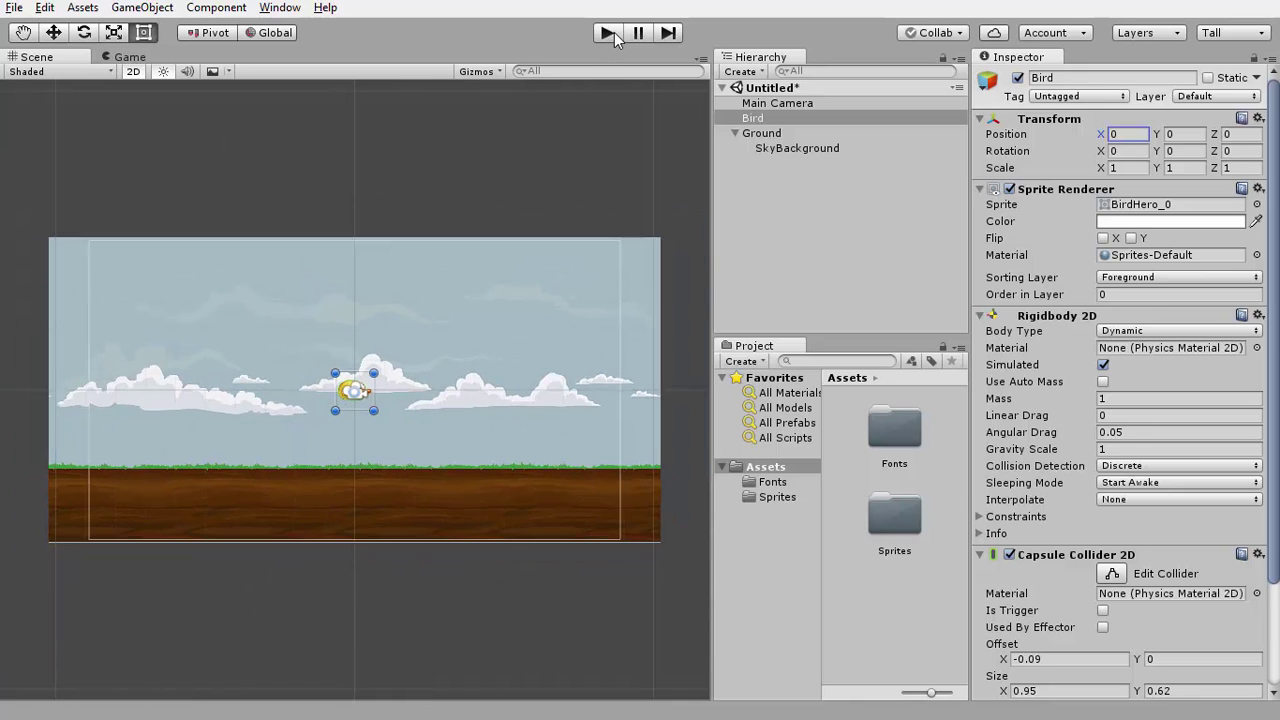
left_click(609, 32)
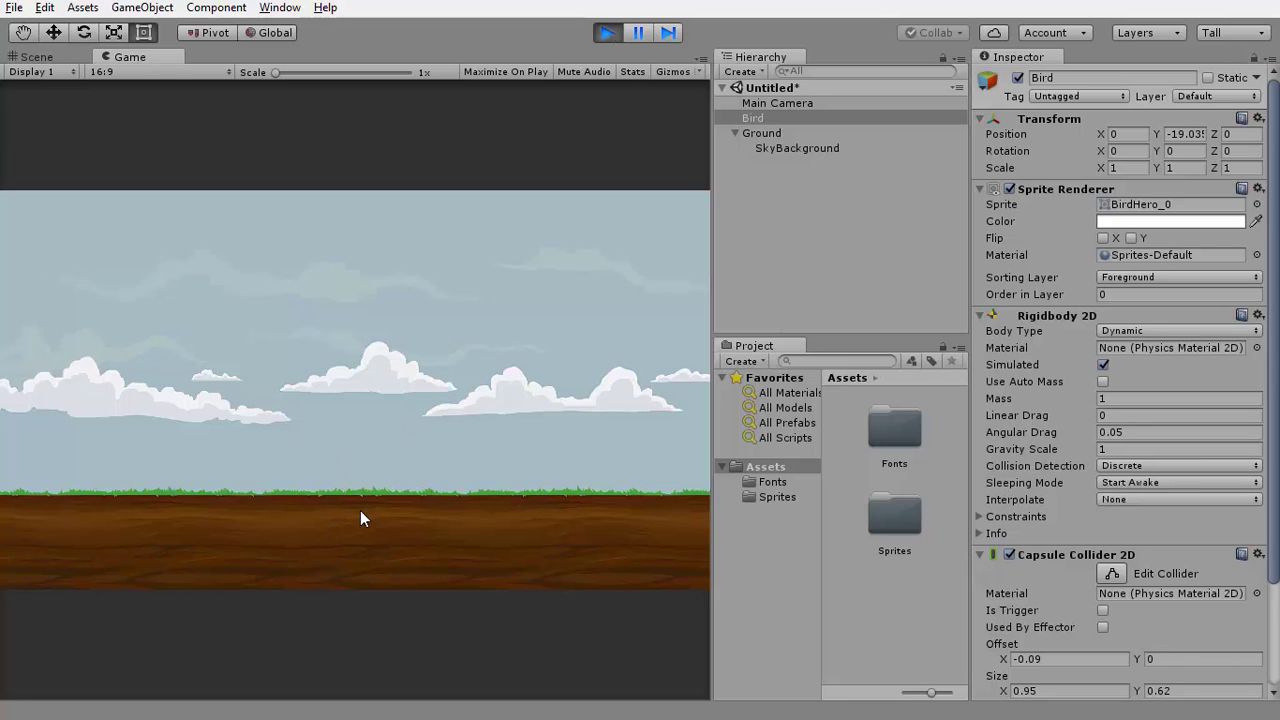
left_click(606, 32)
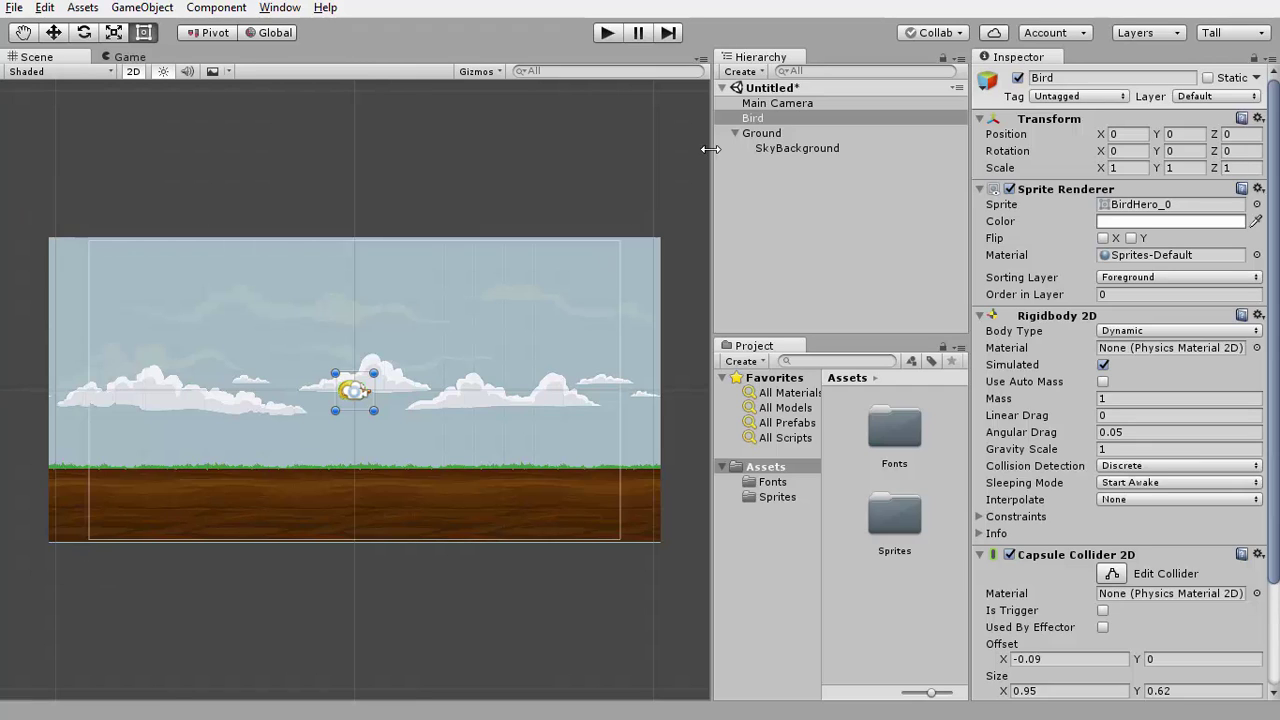
- Add a Box Collider 2D component to the Ground object
left_click(772, 133)
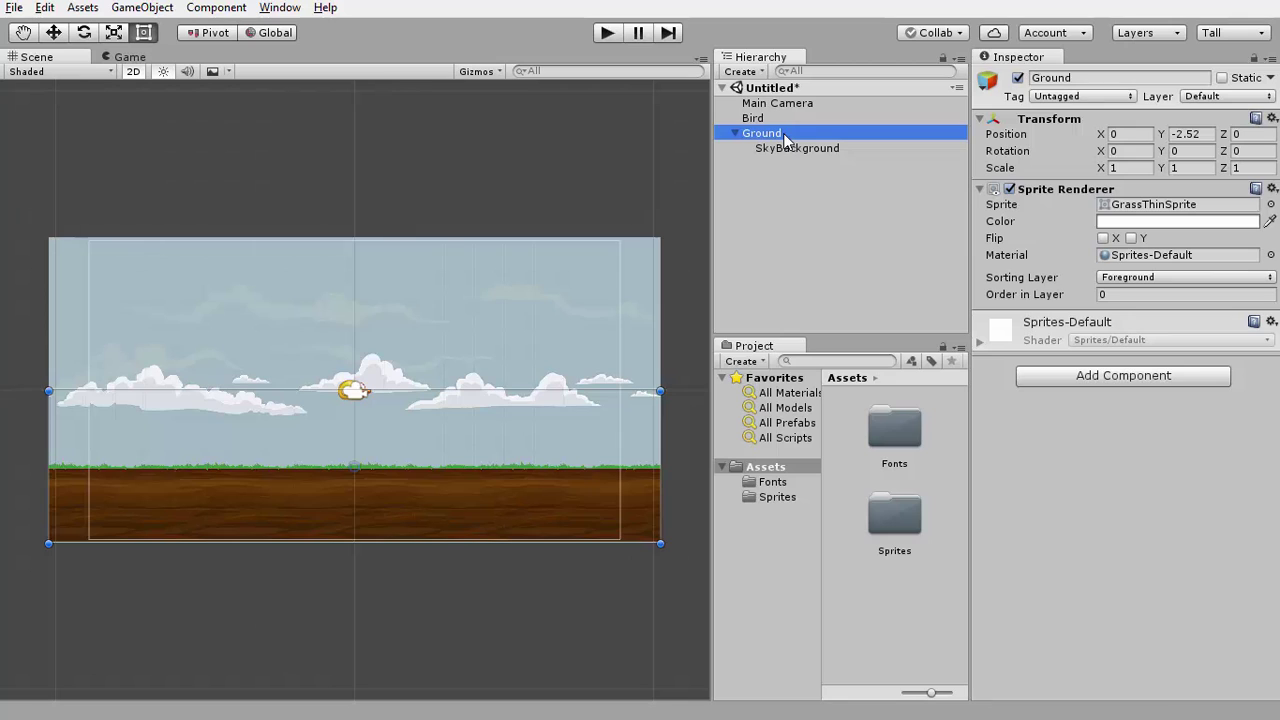
left_click(1113, 378)
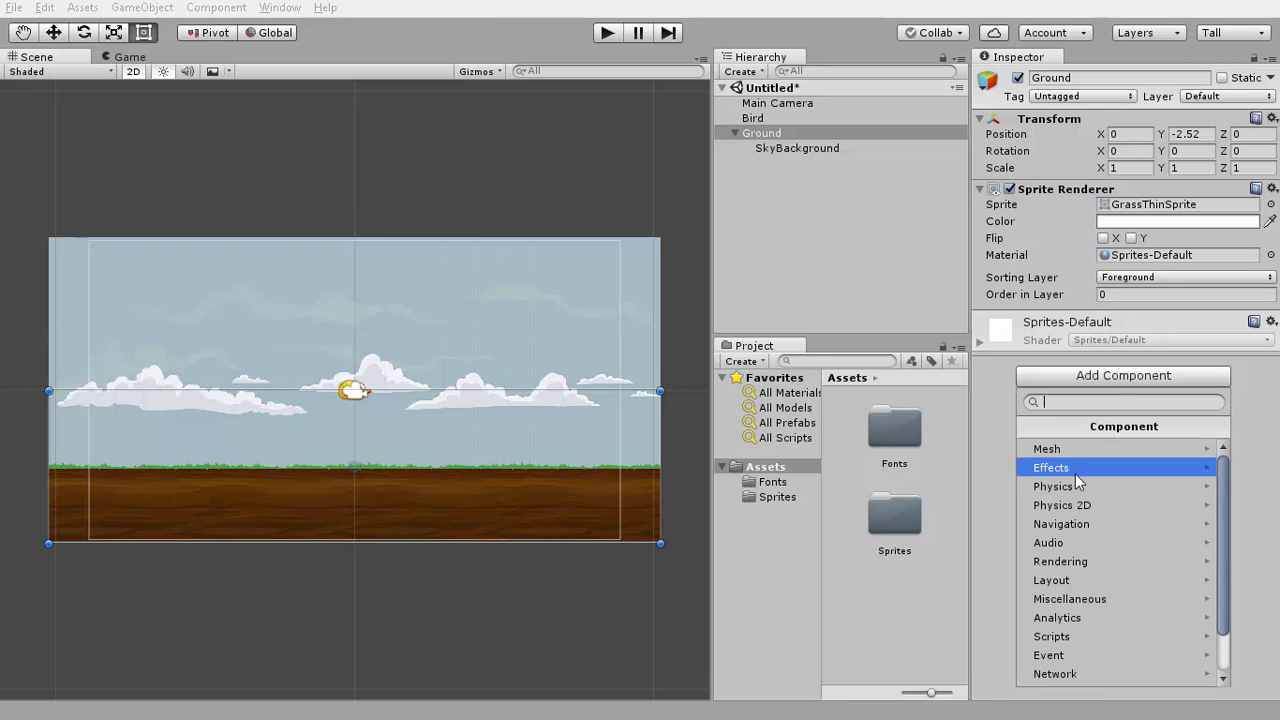
left_click(1045, 505)
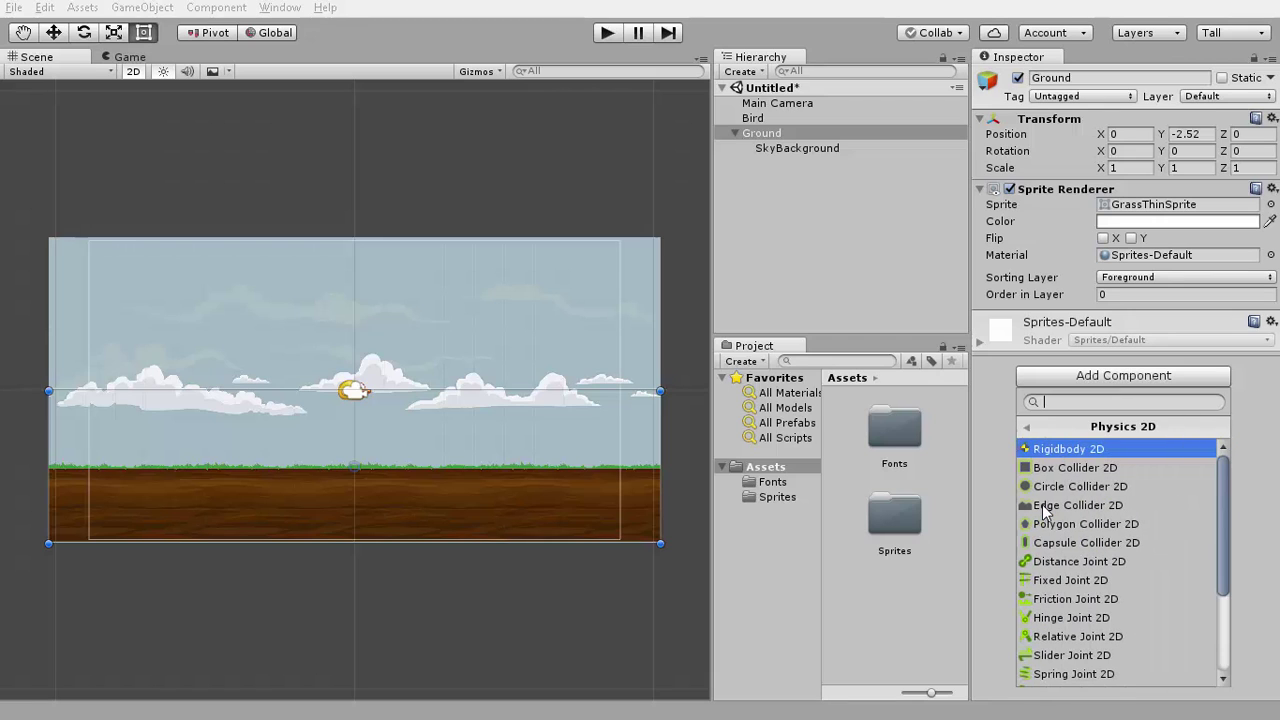
left_click(1040, 468)
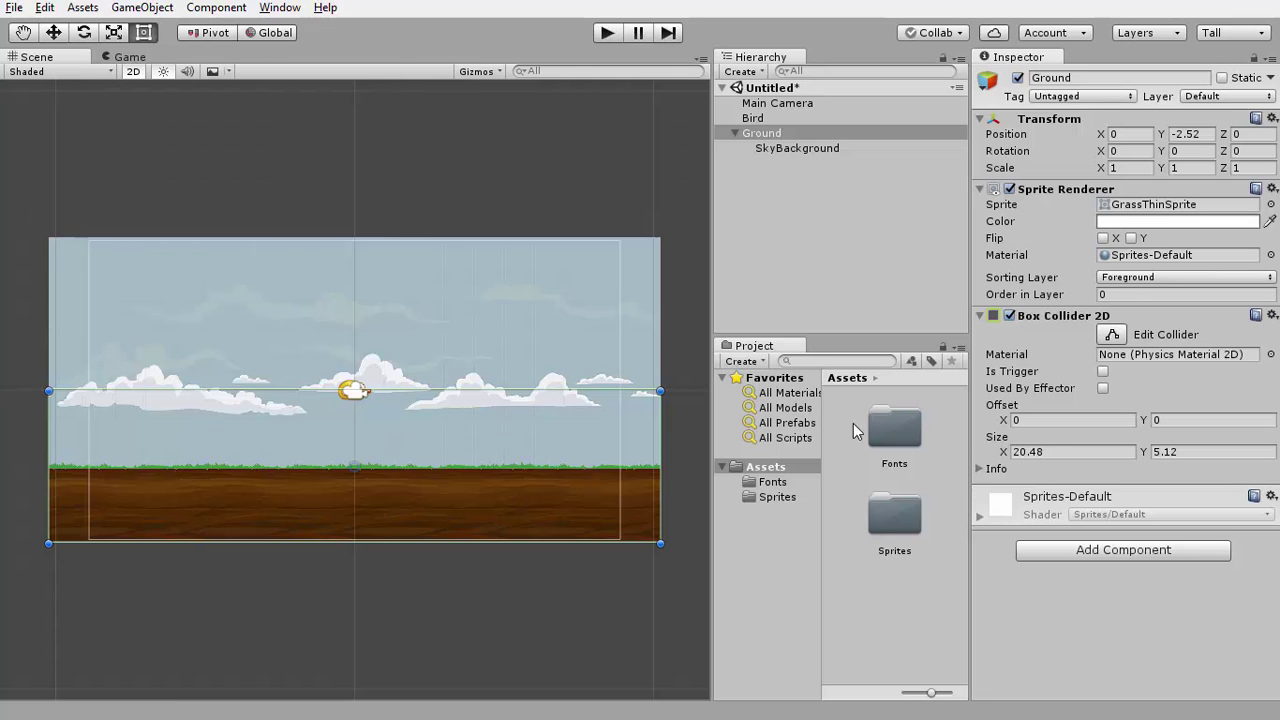
- Edit Ground's box collider, lowering its upper edge to the soil line below the grass, to a Y size of about 2.45
scroll(331, 493, "up", 1)
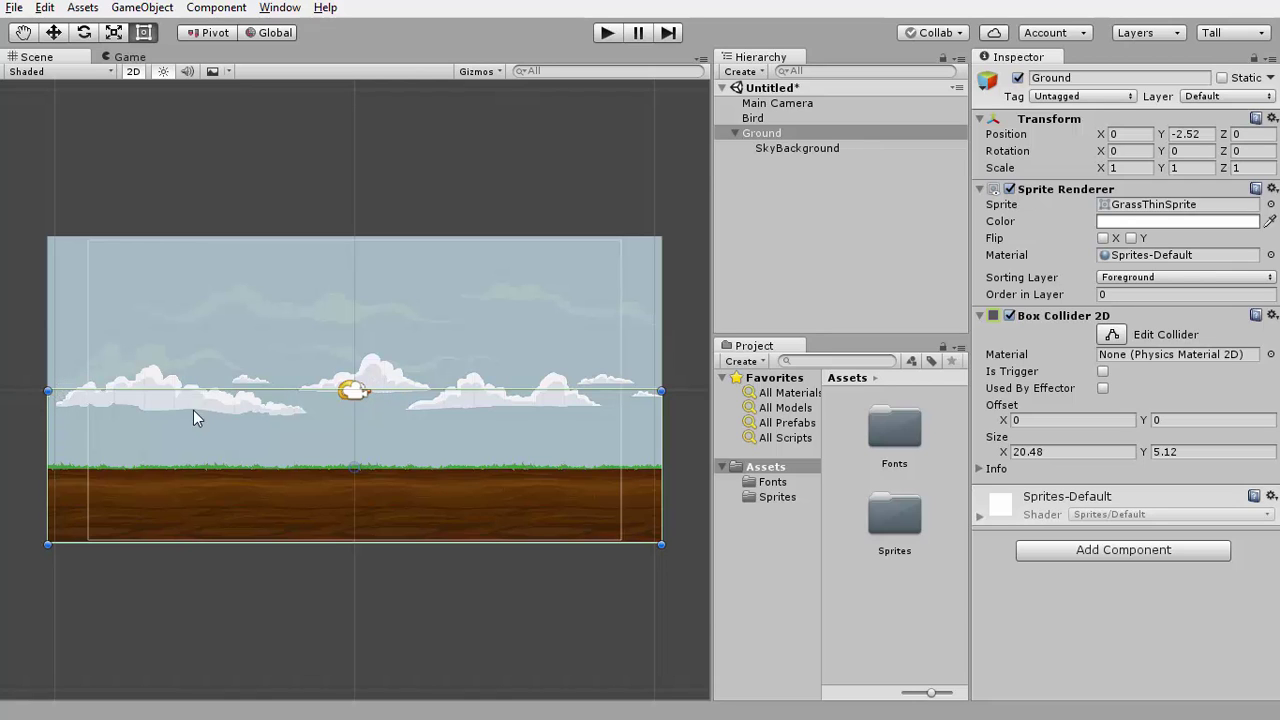
scroll(197, 413, "up", 3)
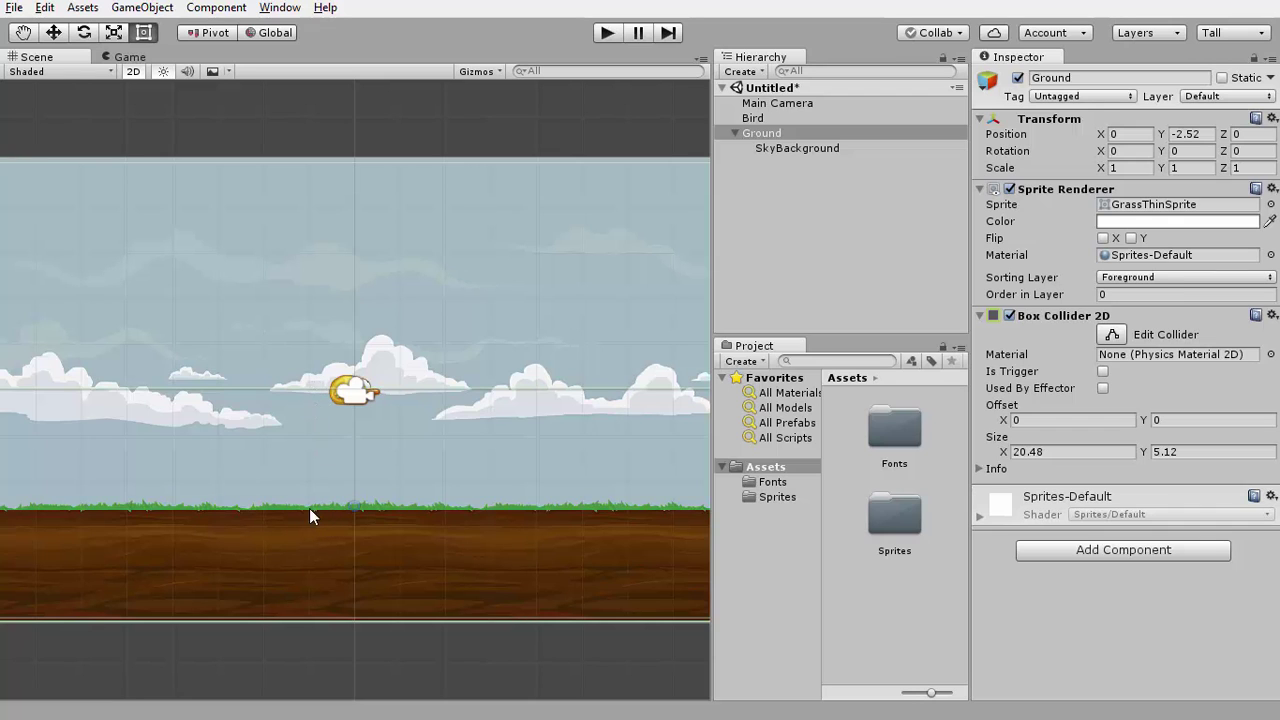
scroll(337, 496, "down", 3)
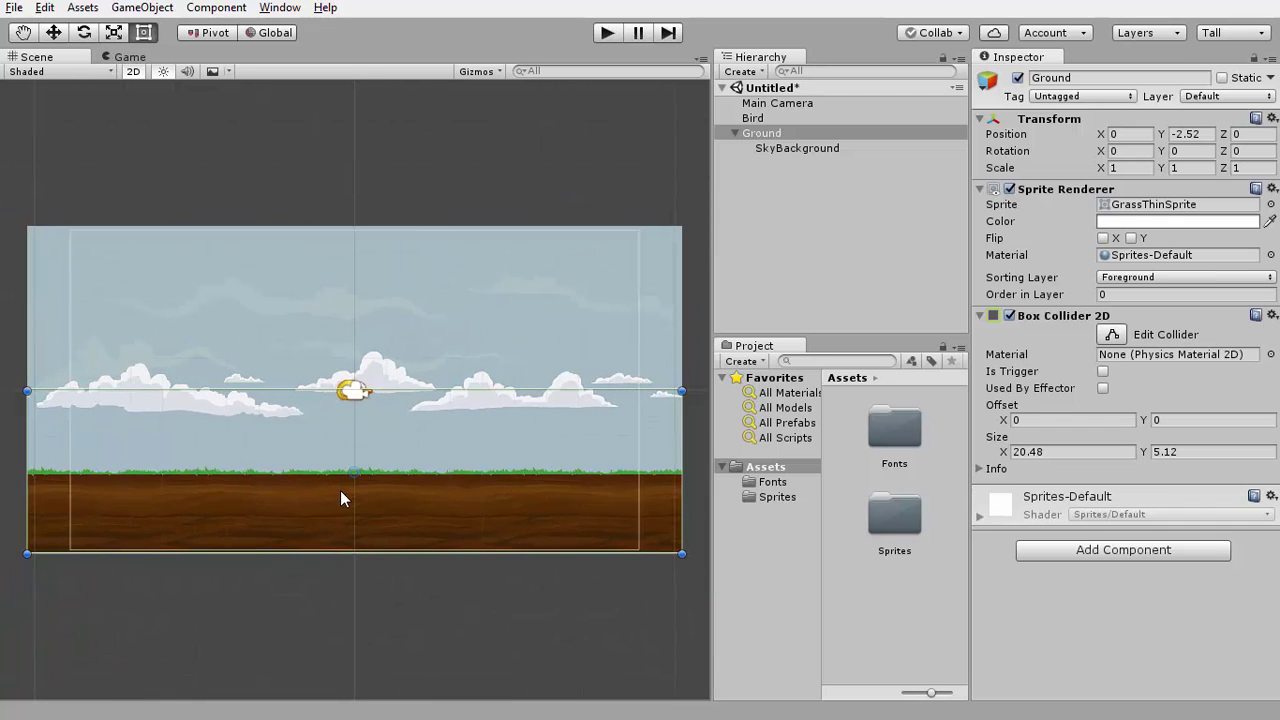
scroll(340, 498, "up", 1)
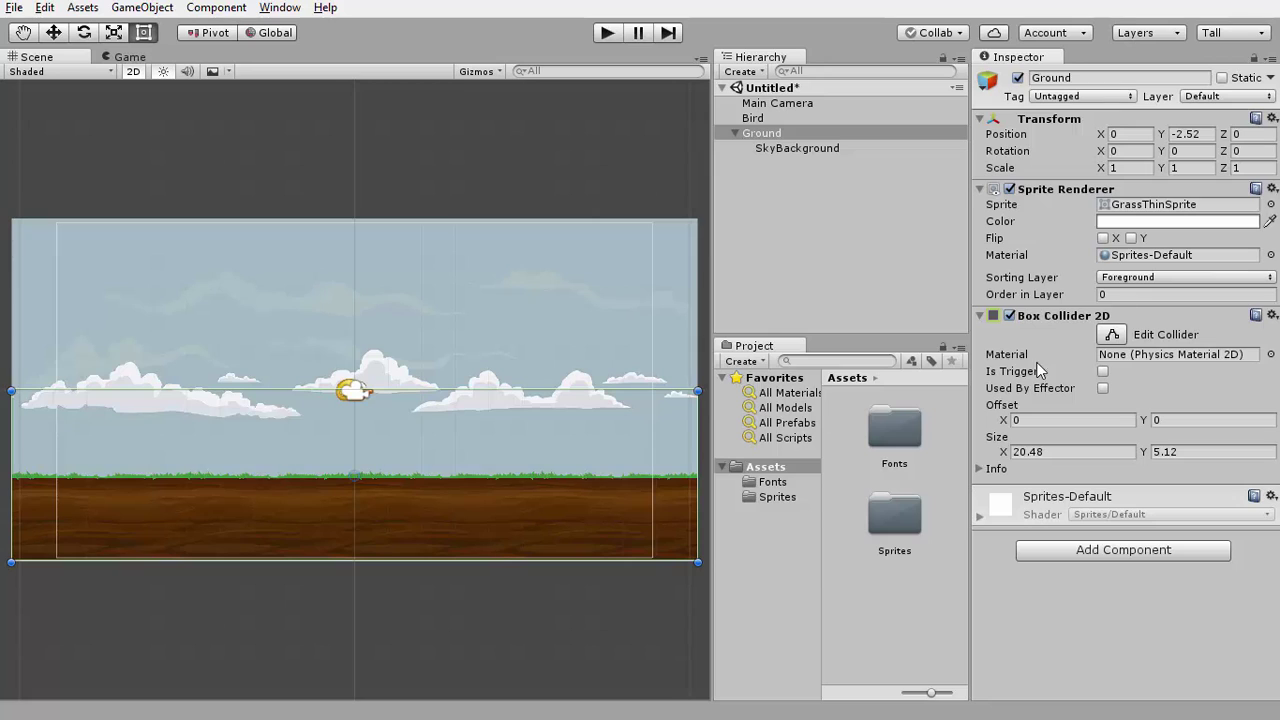
left_click(1112, 335)
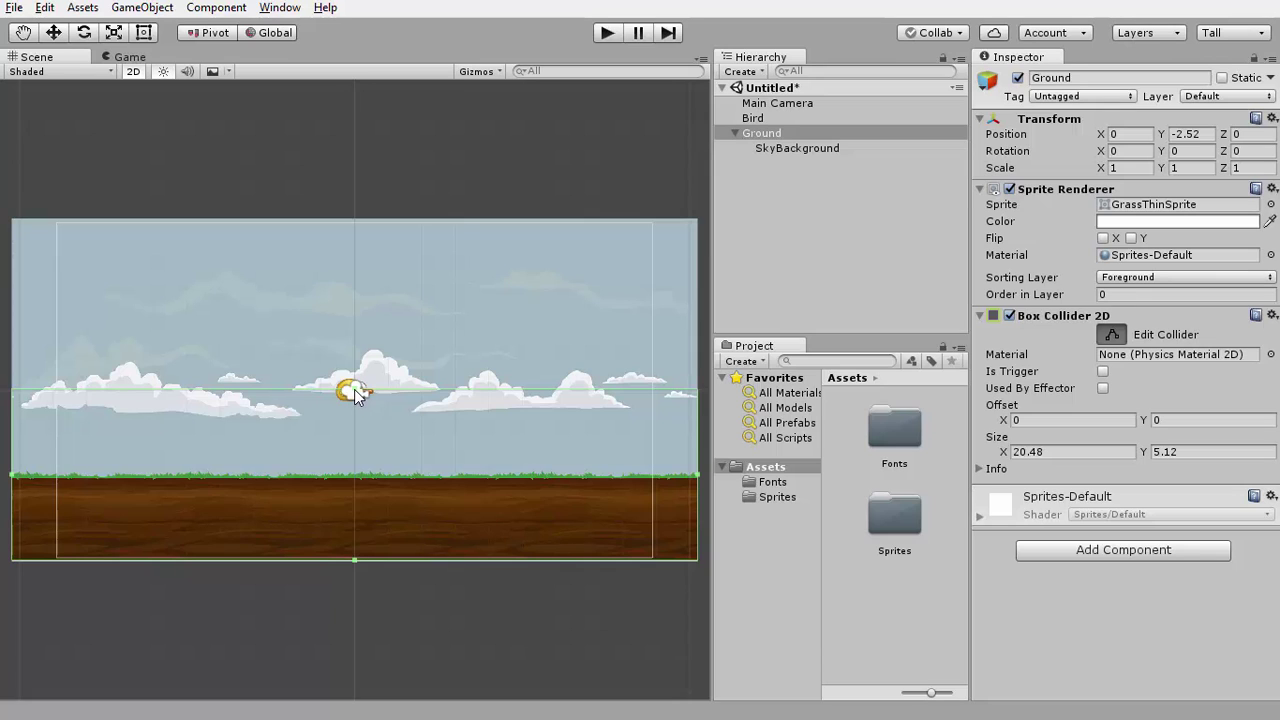
left_click_drag(354, 390, 355, 478)
scroll(351, 515, "up", 5)
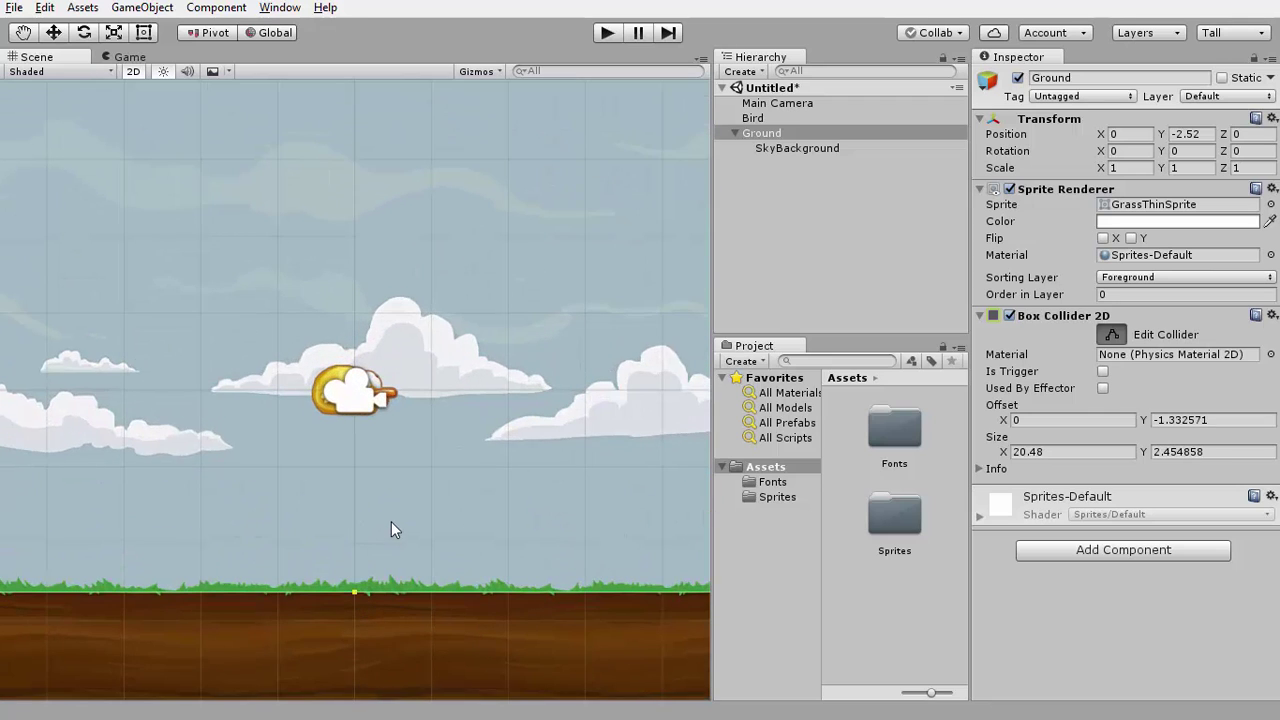
scroll(487, 429, "down", 5)
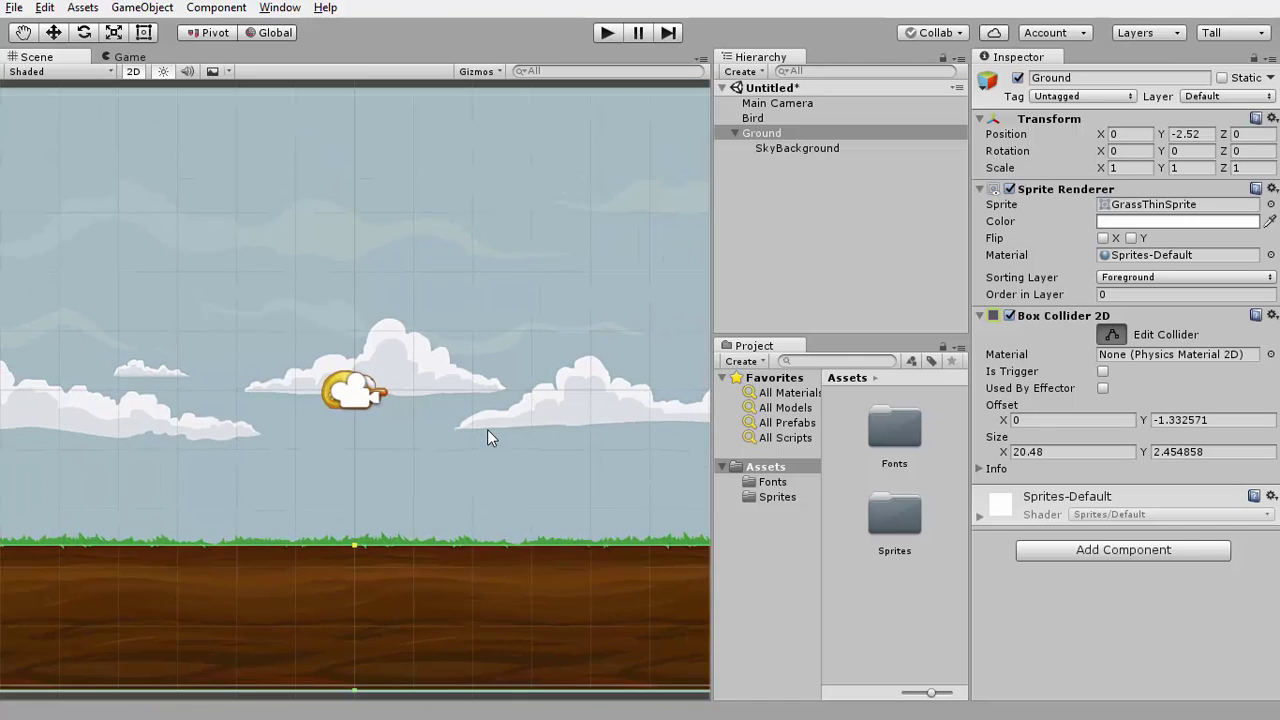
scroll(487, 437, "down", 1)
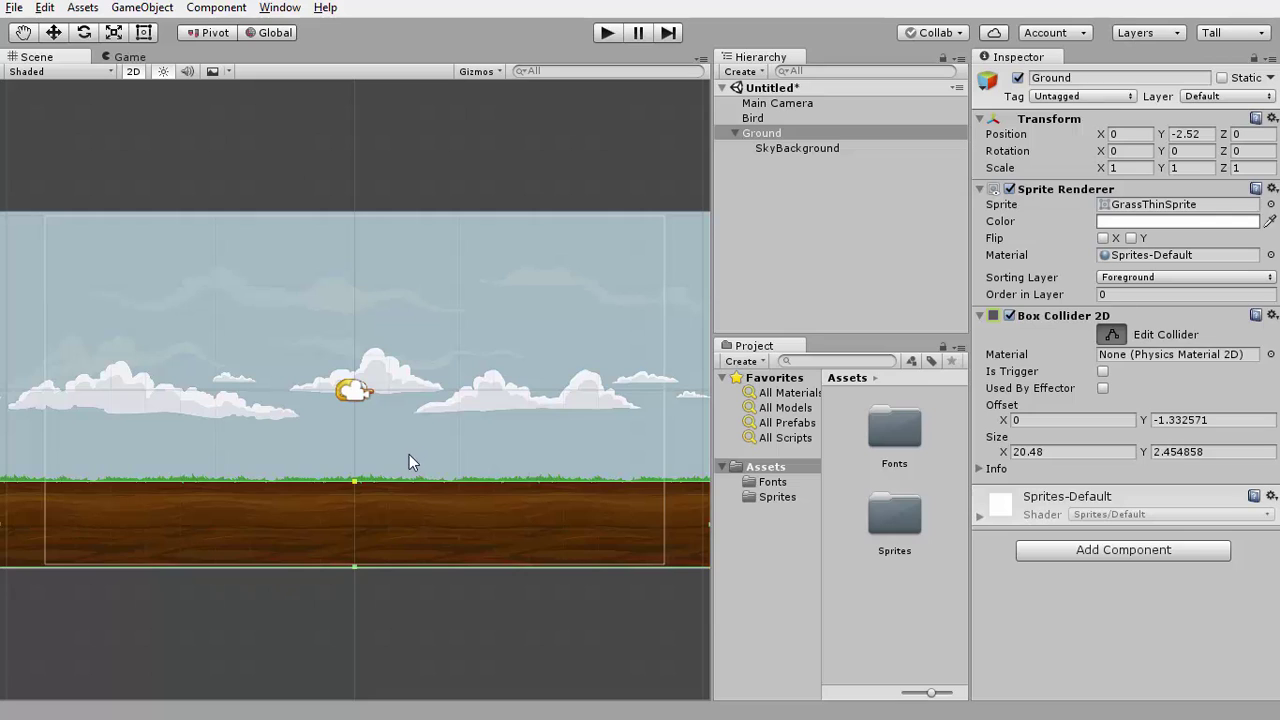
left_click(1113, 336)
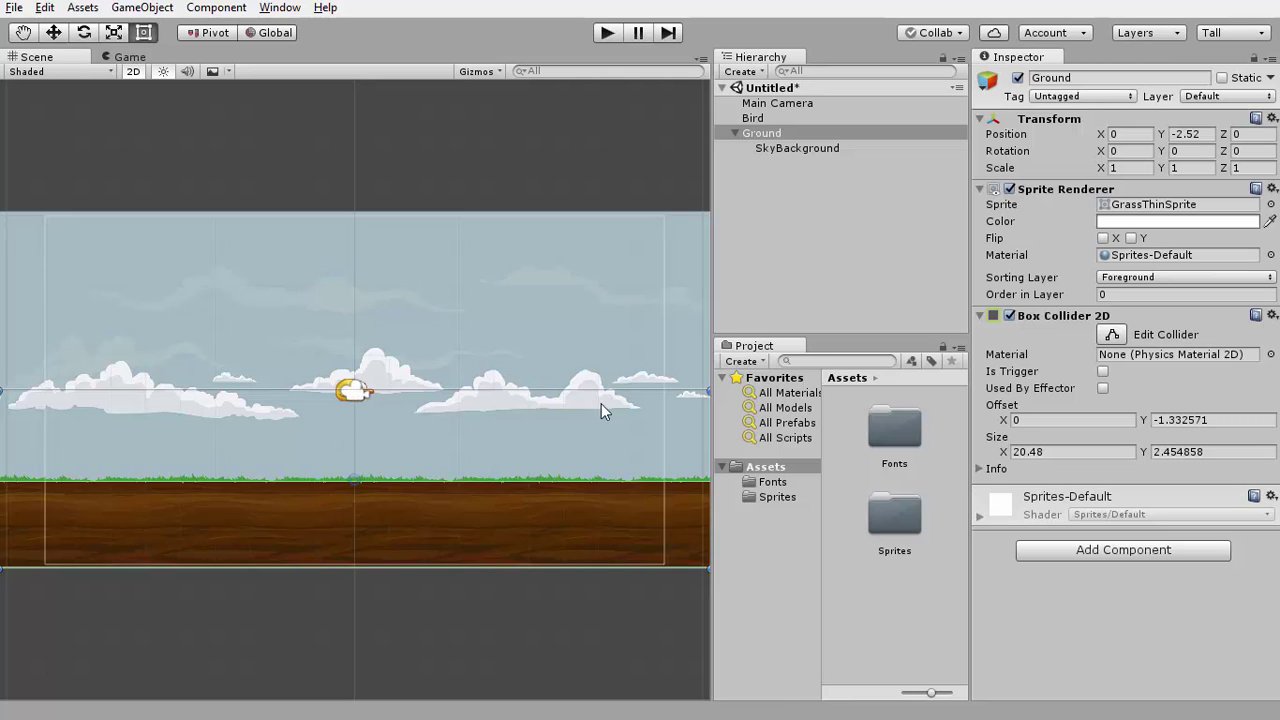
- Run the game to check whether Bird lands on the ground, and stop it
left_click(605, 33)
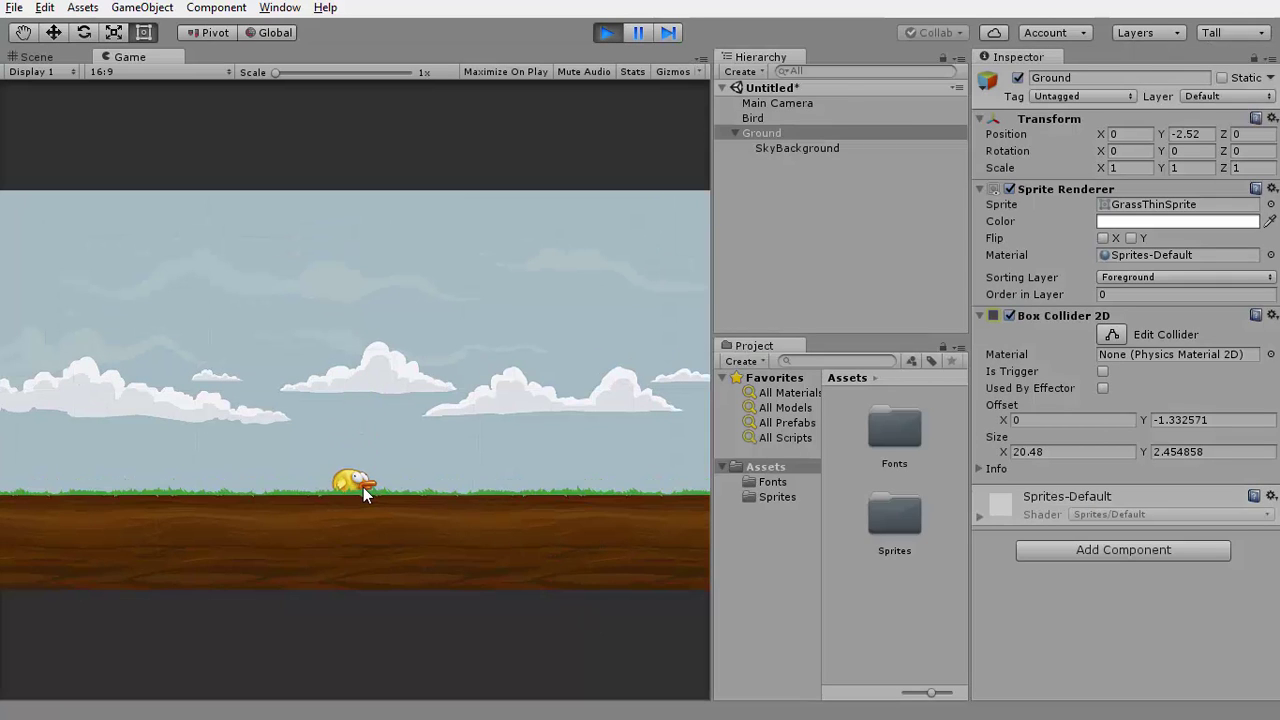
left_click(606, 33)
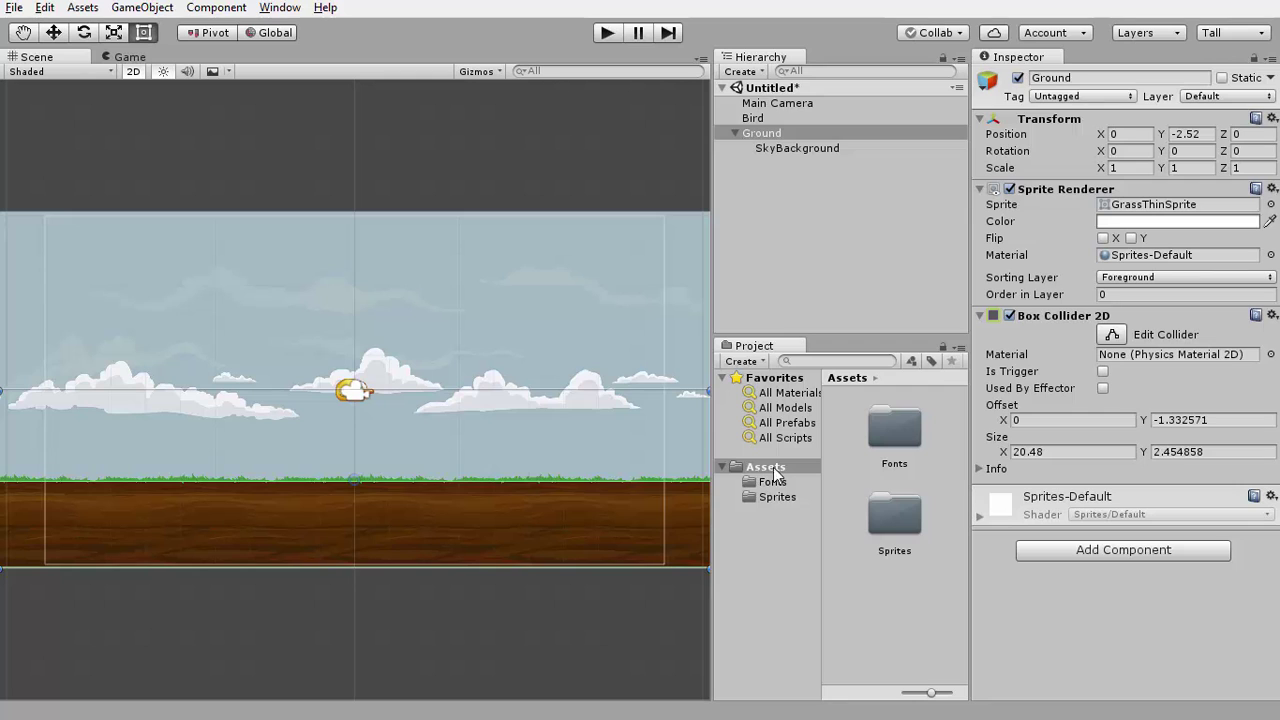
- Create a new folder named Scenes inside the project's Assets folder
right_click(863, 585)
mouse_move(911, 246)
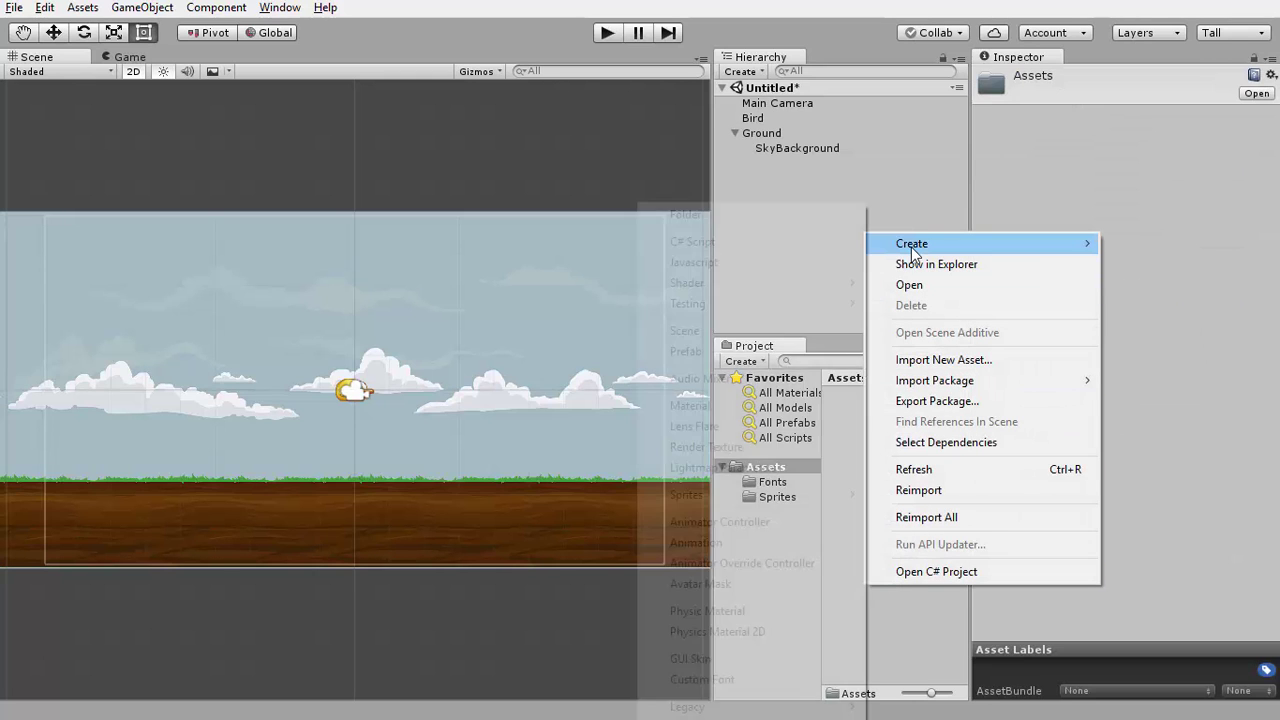
left_click(768, 216)
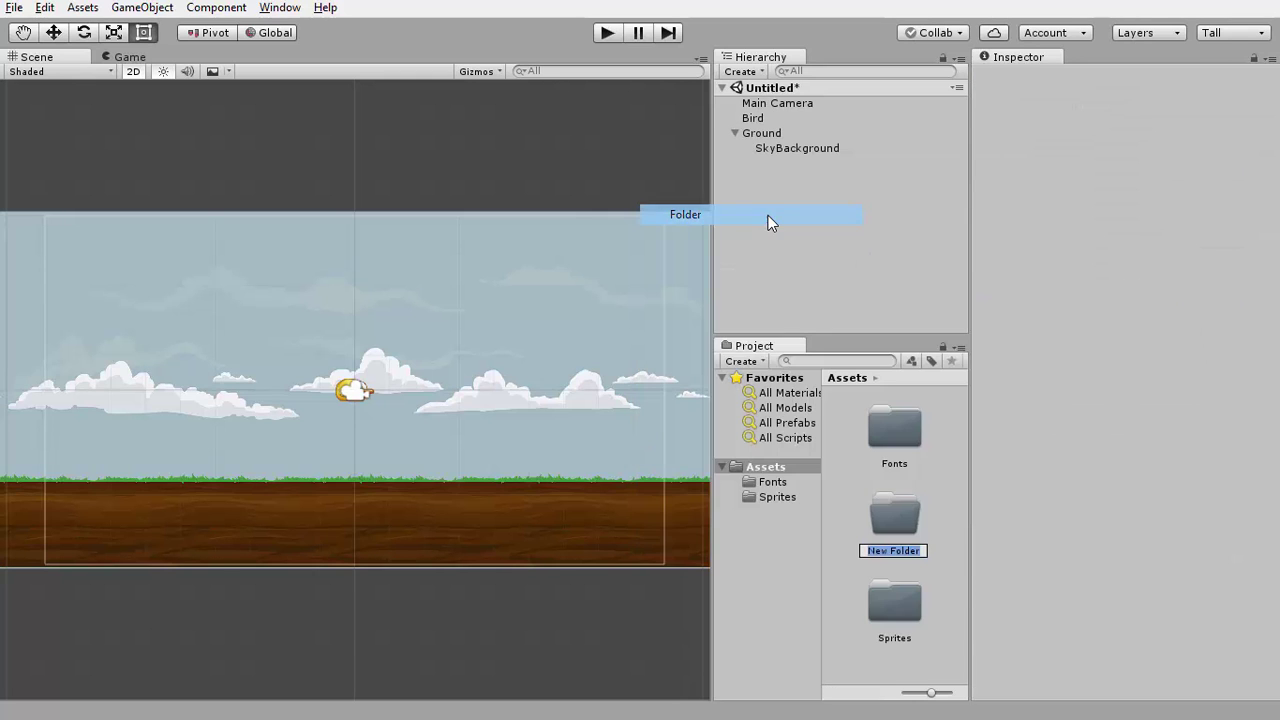
type("Scenes")
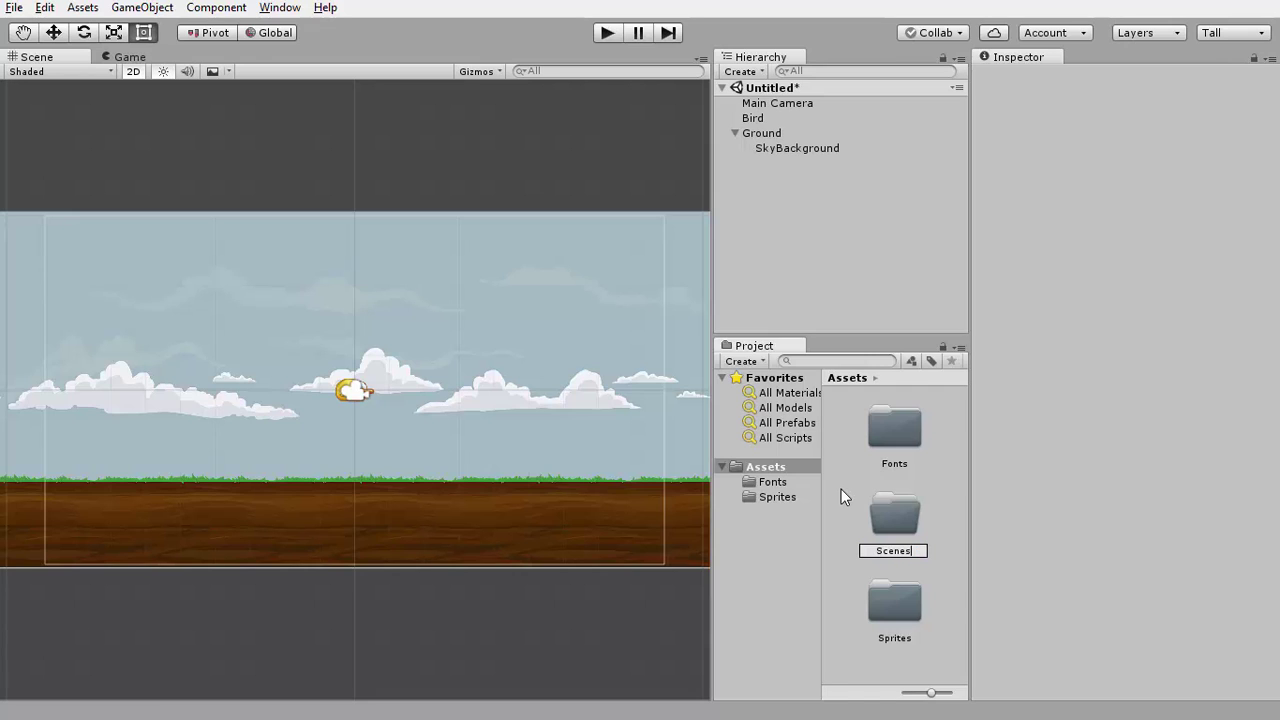
key("Return")
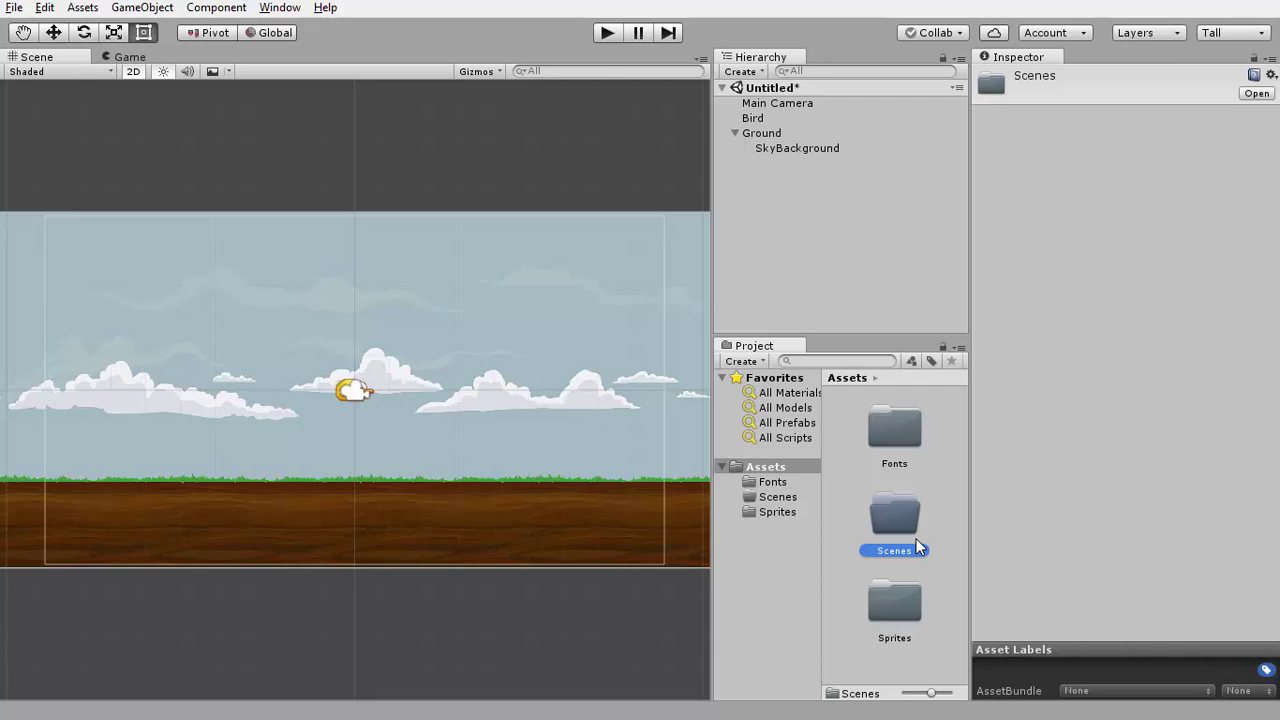
- Save the current scene as main in the Scenes folder
left_click(770, 133)
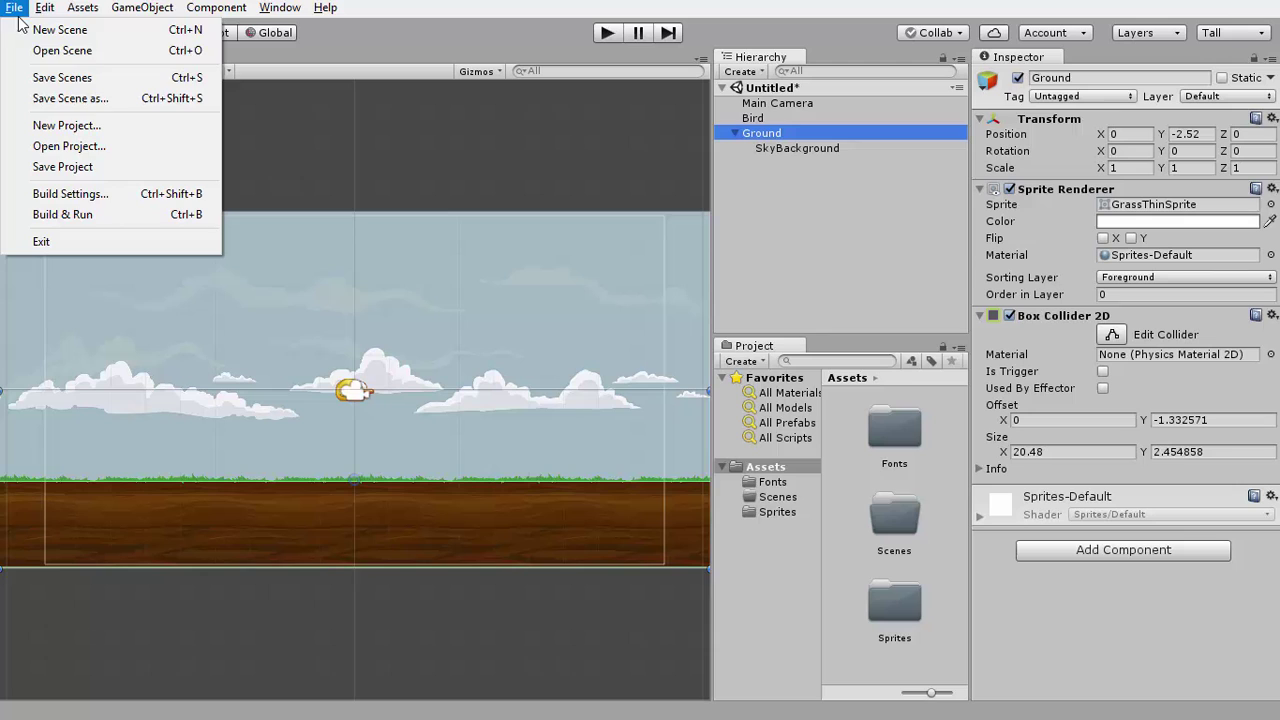
left_click(58, 96)
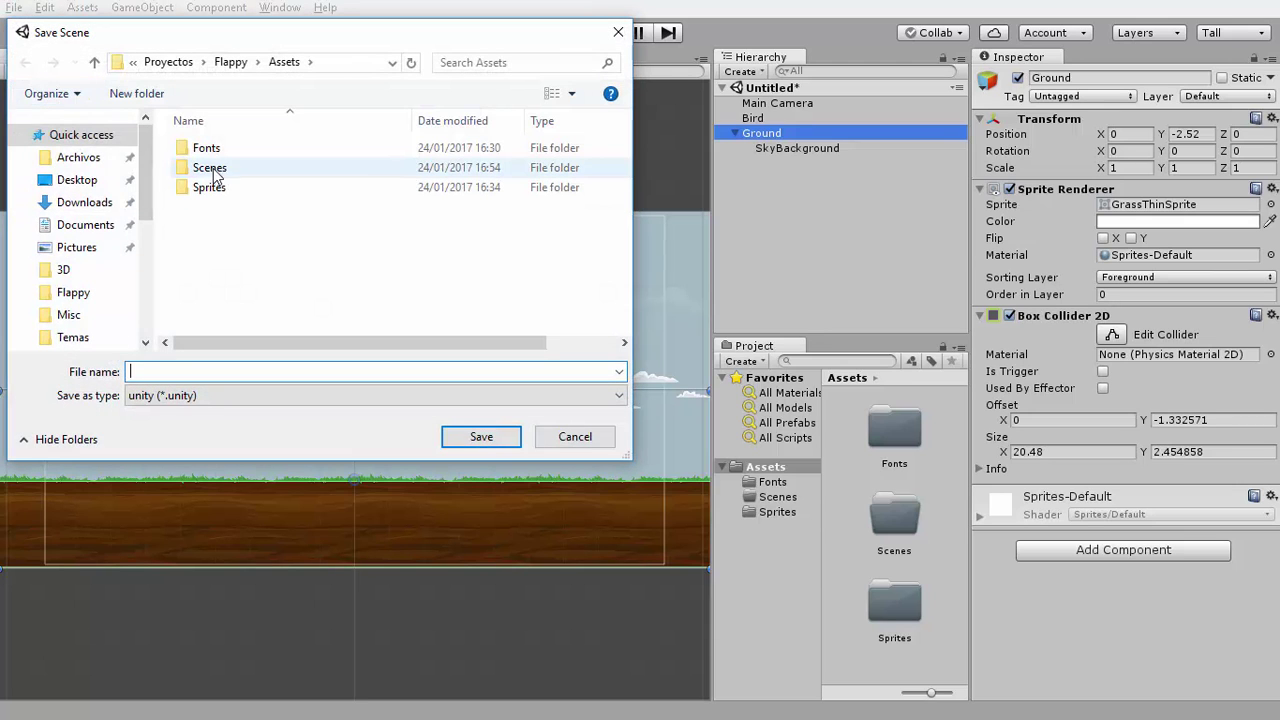
double_click(209, 168)
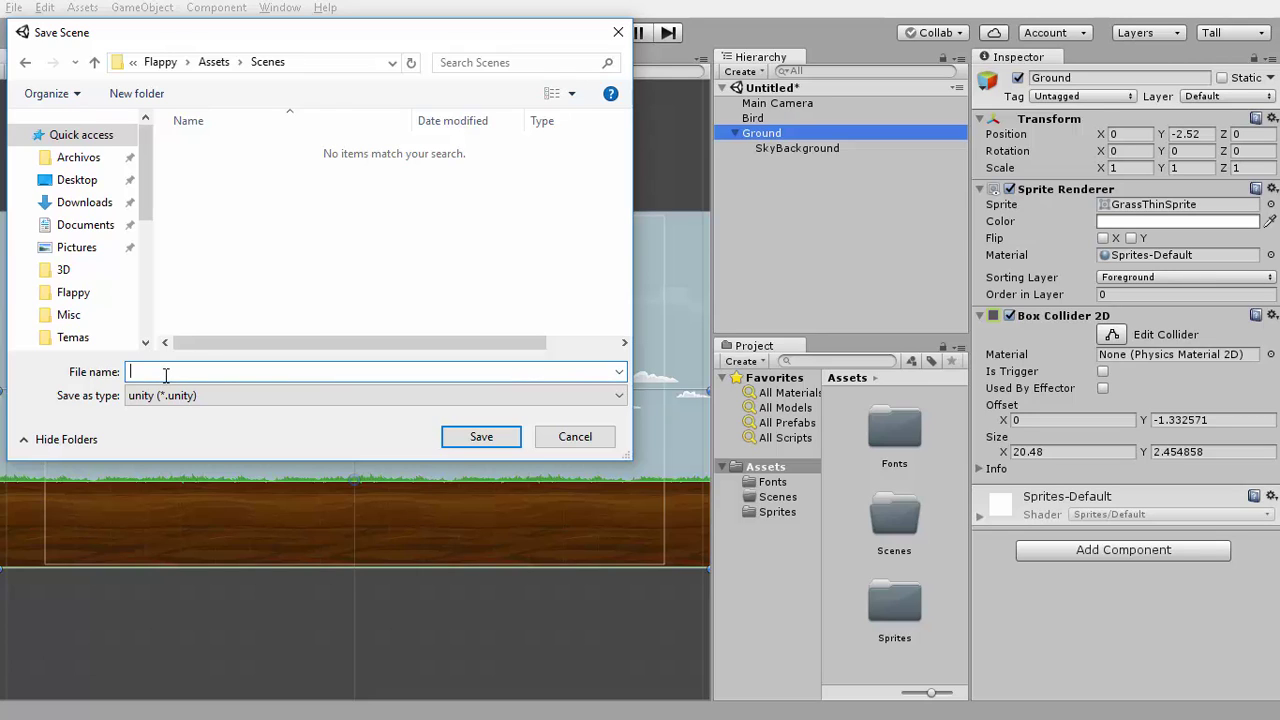
type("main")
left_click(502, 442)
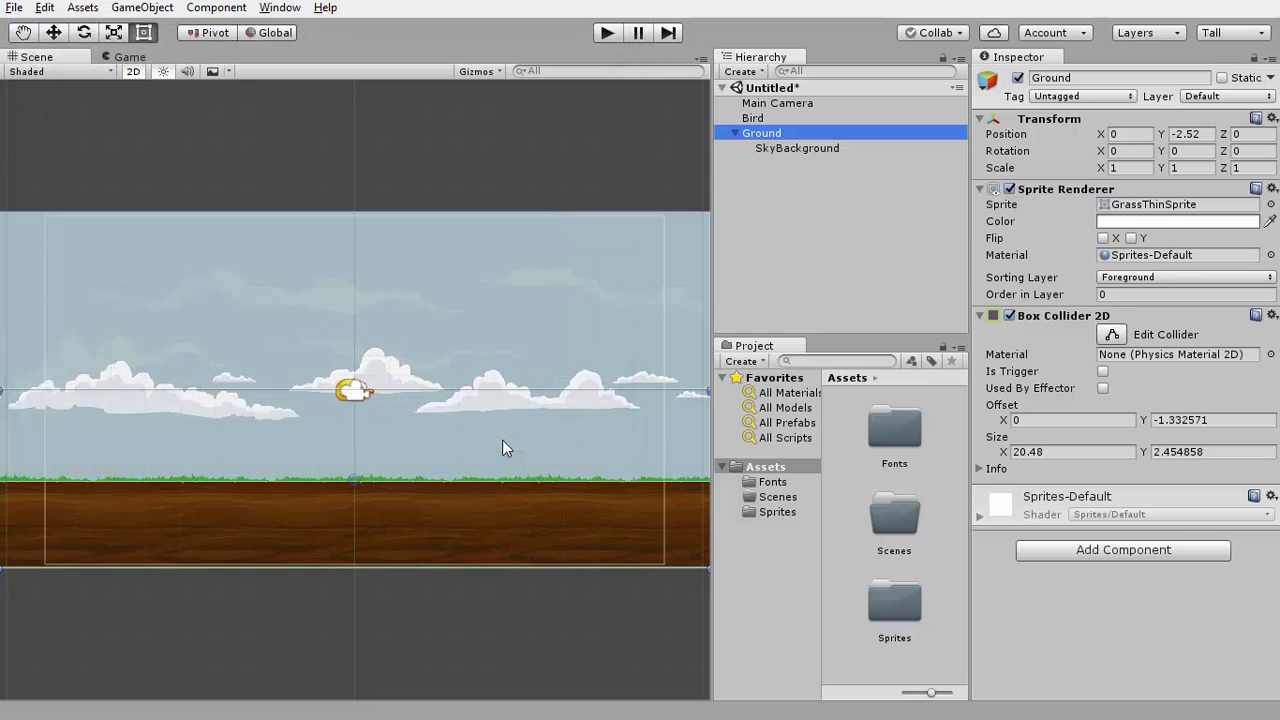